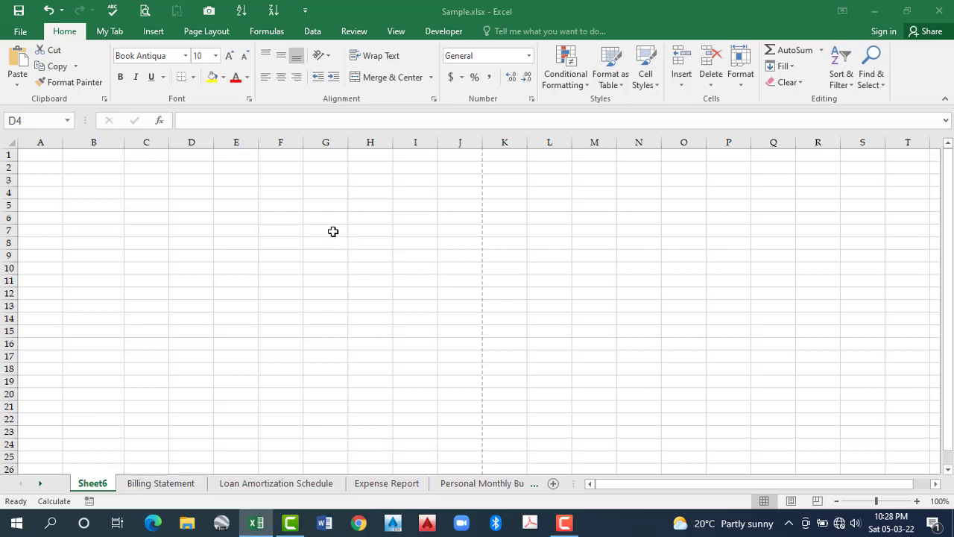
left_click(339, 228)
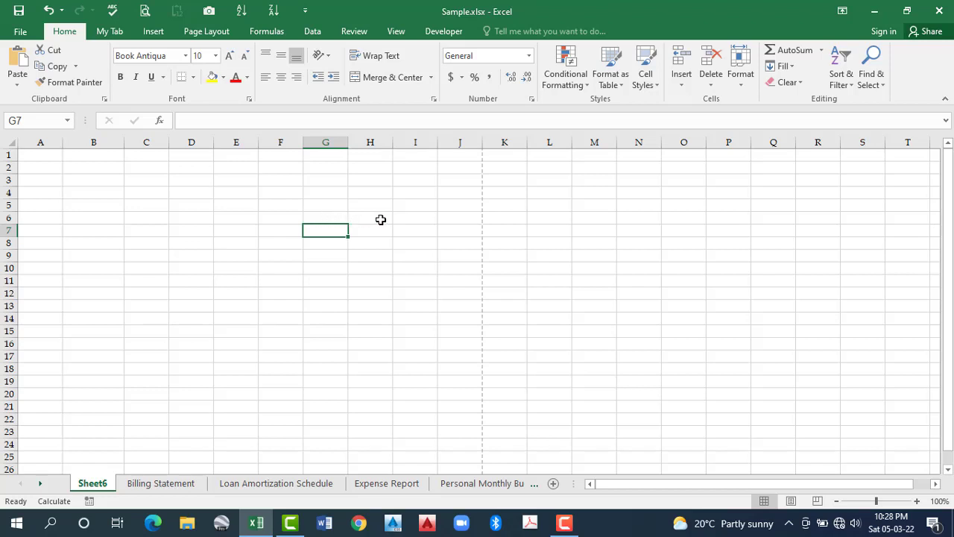
key("Up")
key("Tab")
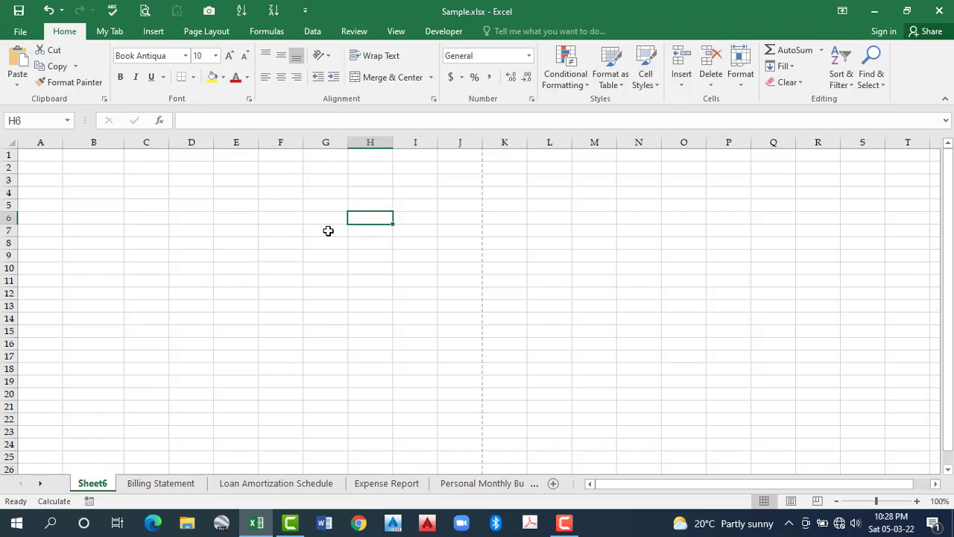
key("Return")
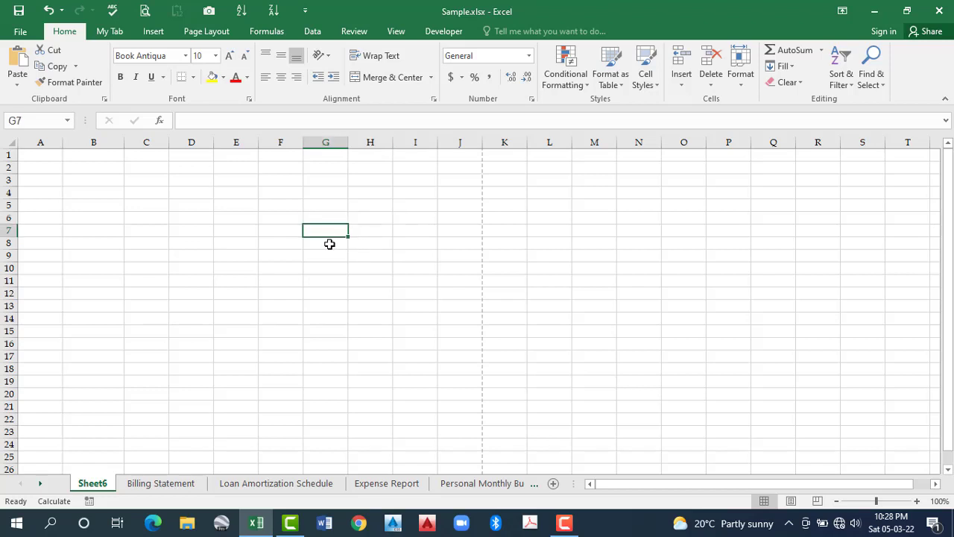
key("Return")
key("Tab")
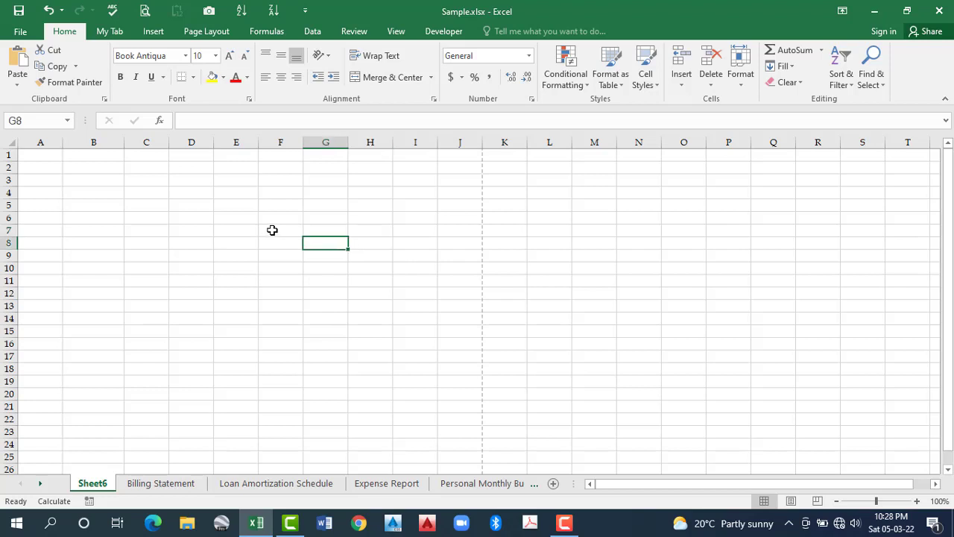
key("shift+Tab")
key("Left")
key("Up")
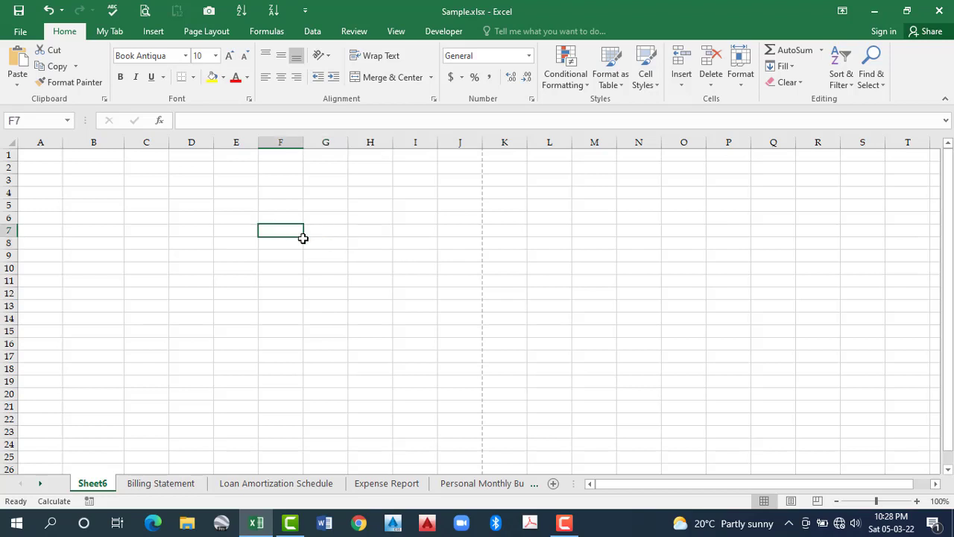
key("Tab")
key("Return")
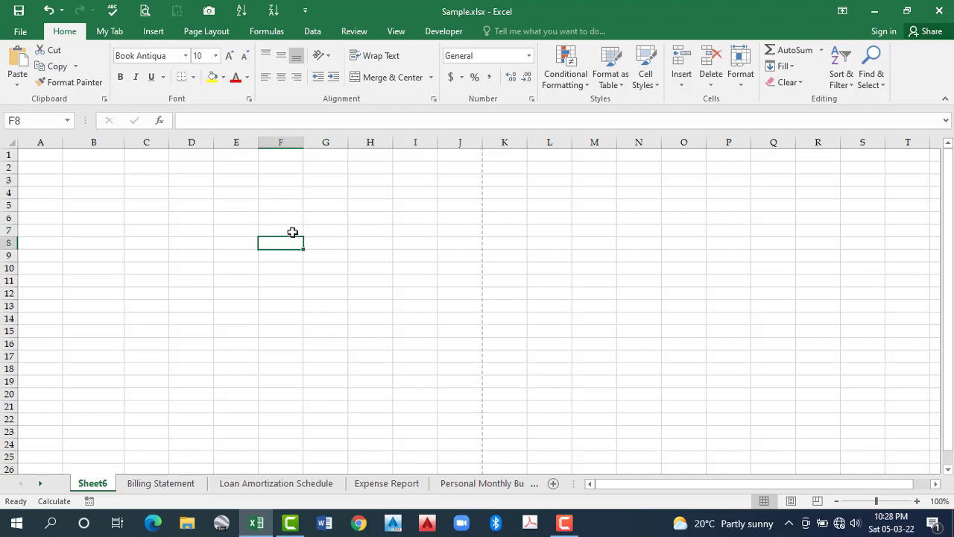
key("Tab")
key("Left")
key("Up")
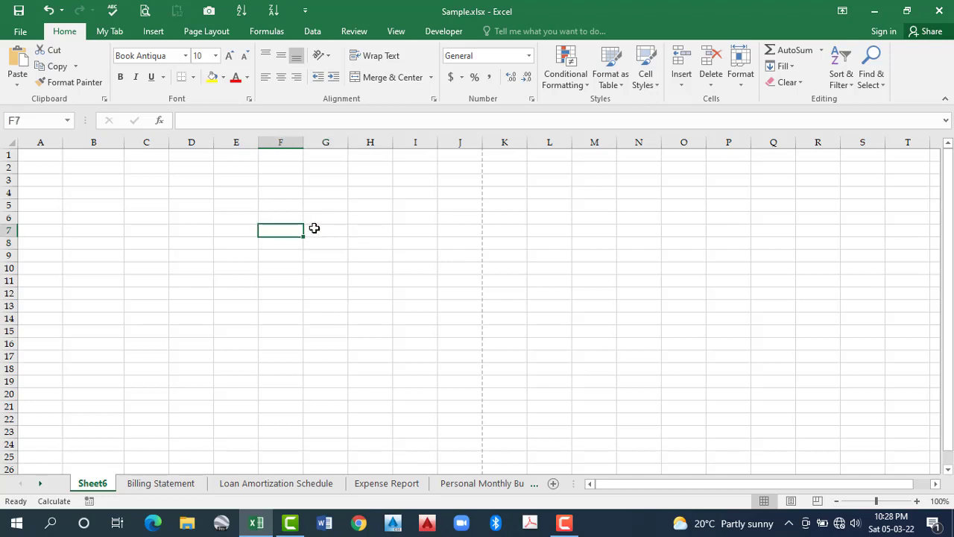
key("Return")
key("Right")
key("Up")
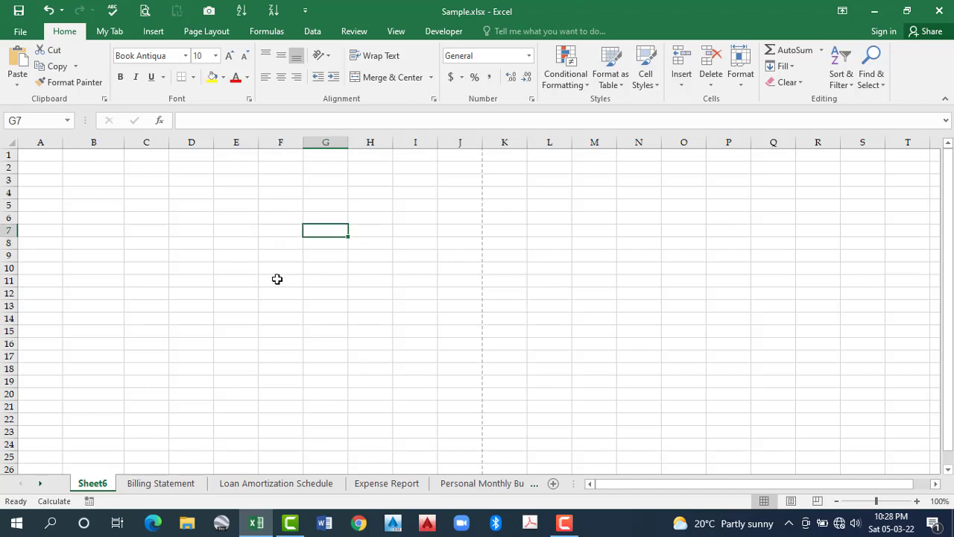
key("Left")
key("Down")
key("Down")
key("Down")
key("Down")
key("Left")
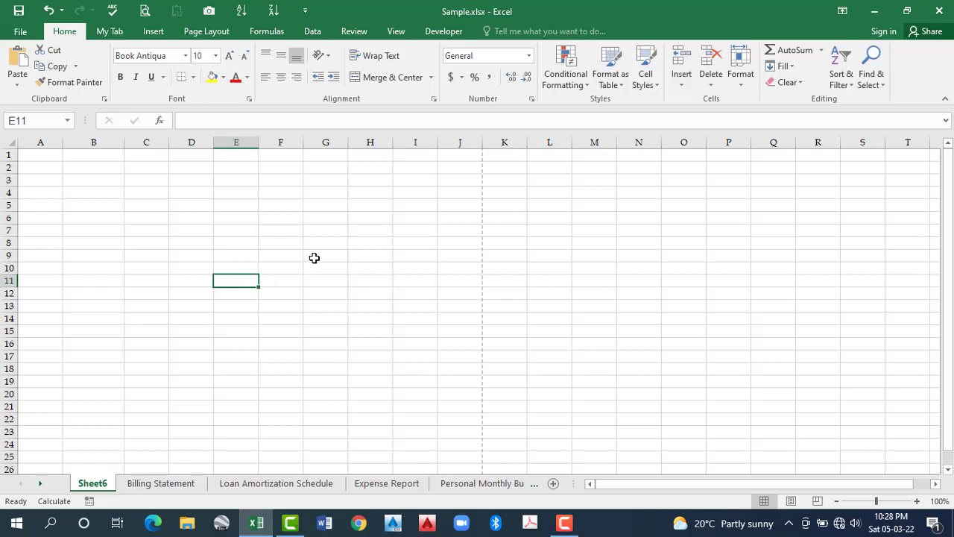
key("Right")
key("Right")
key("Up")
key("Up")
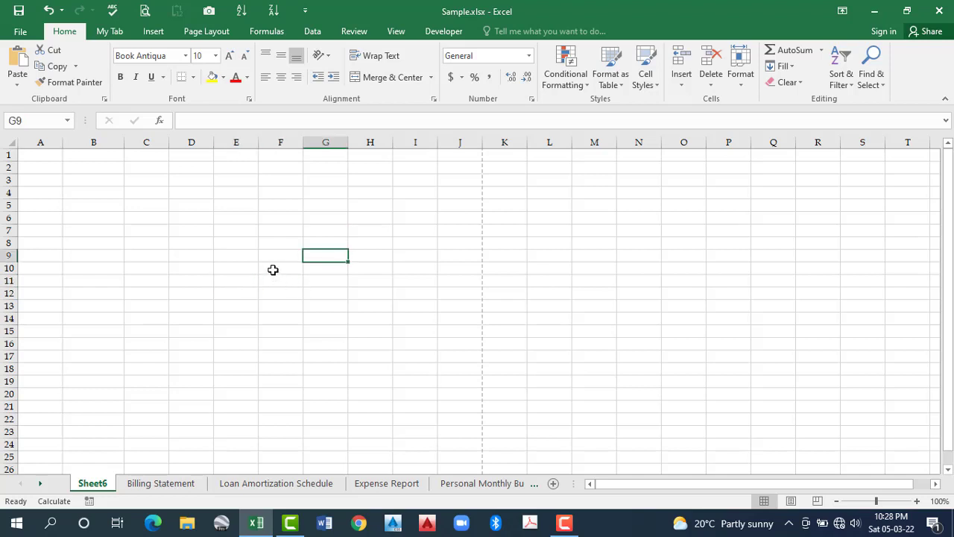
key("Left")
key("Down")
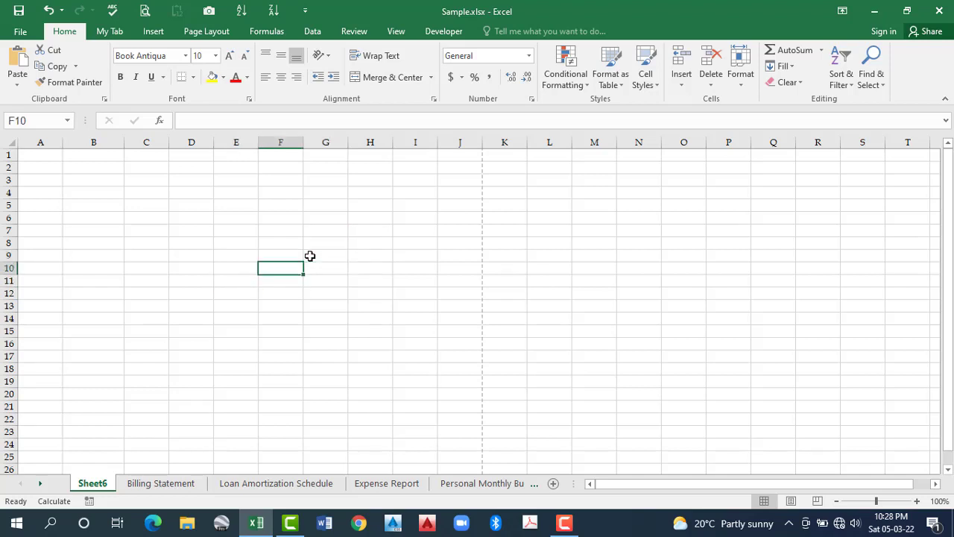
key("Right")
key("Up")
key("Left")
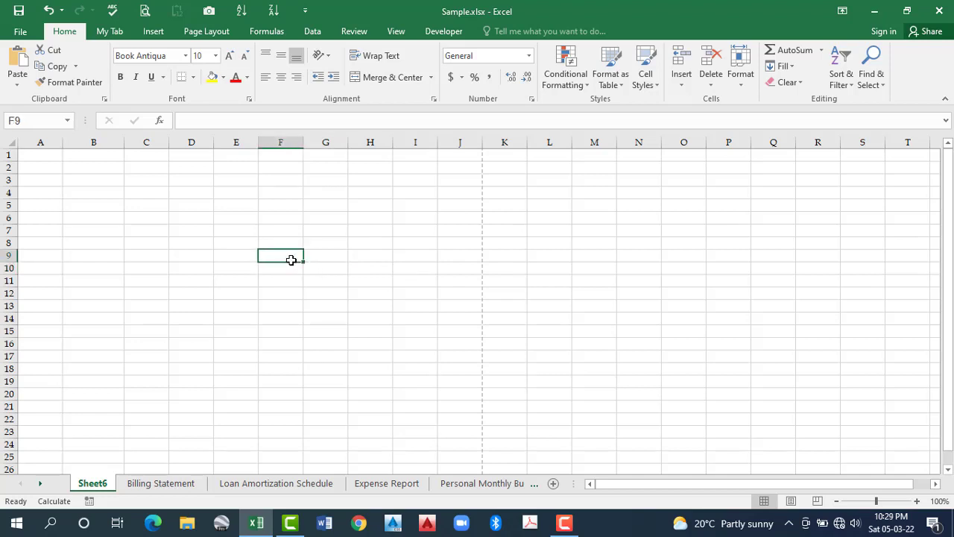
key("Right")
key("Down")
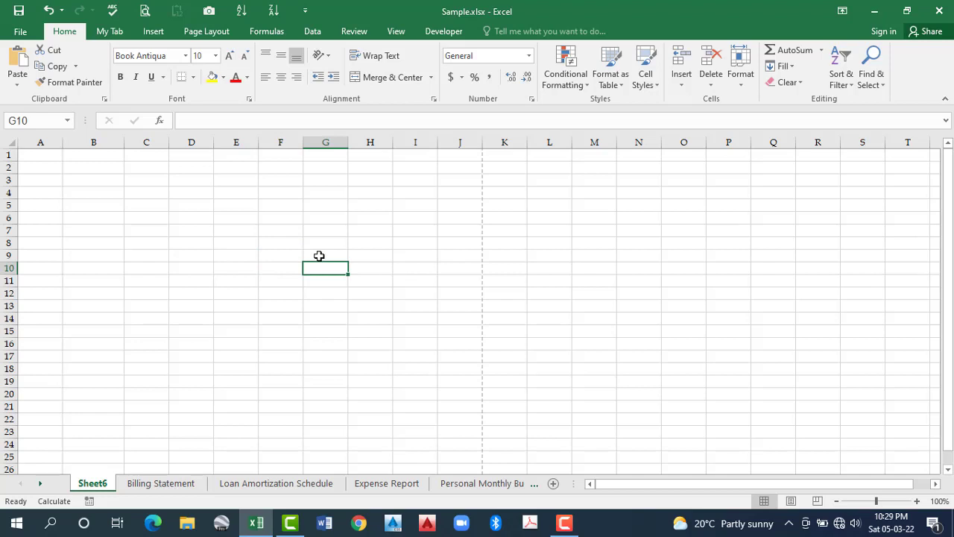
key("Up")
key("Left")
key("Right")
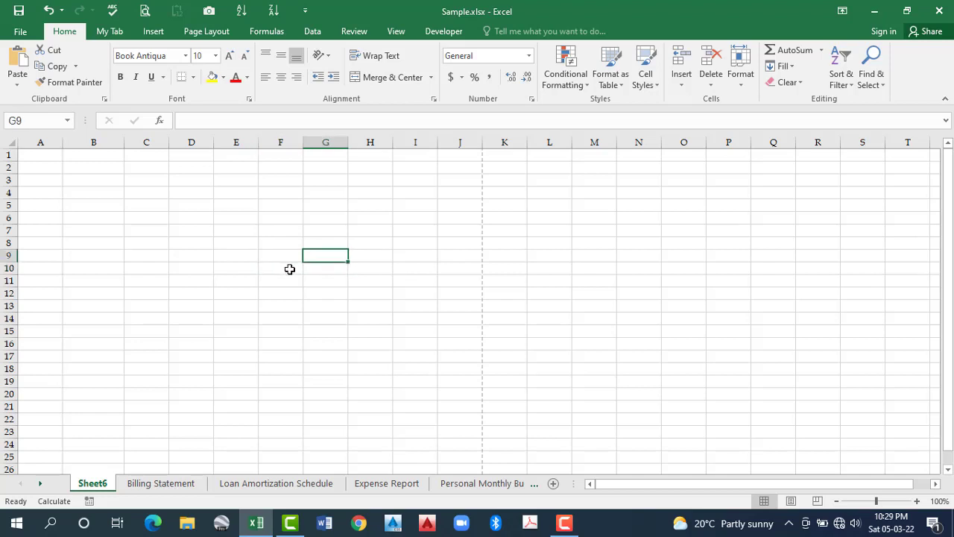
key("Down")
key("Left")
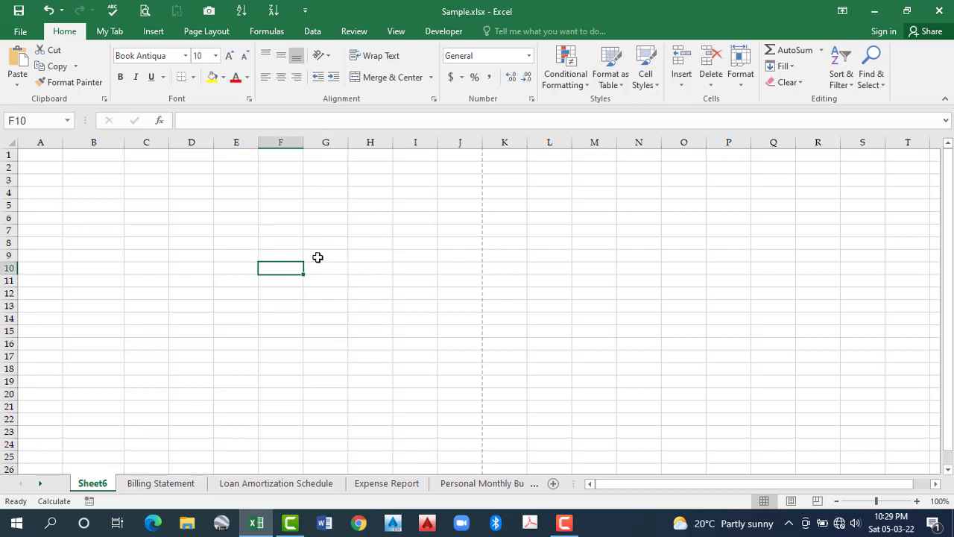
key("Up")
key("Right")
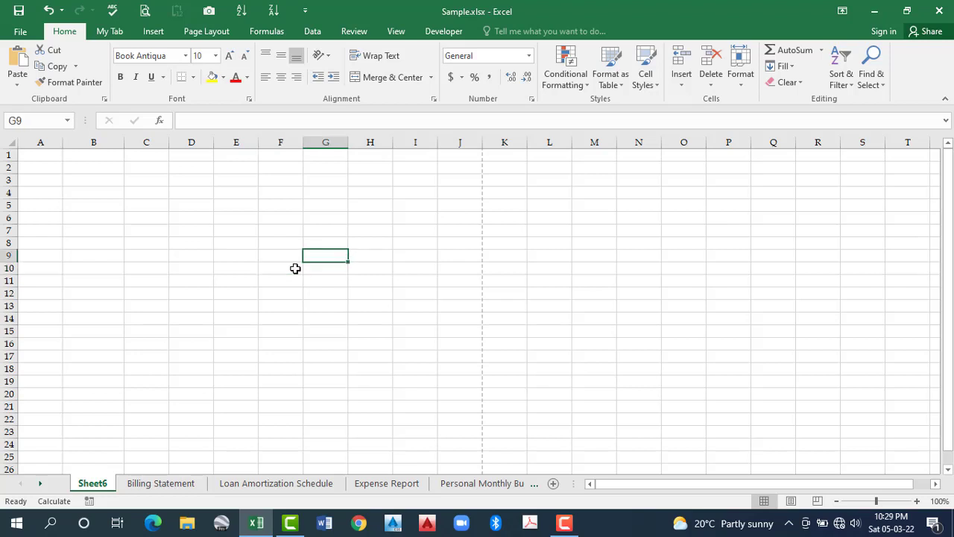
key("Down")
key("Left")
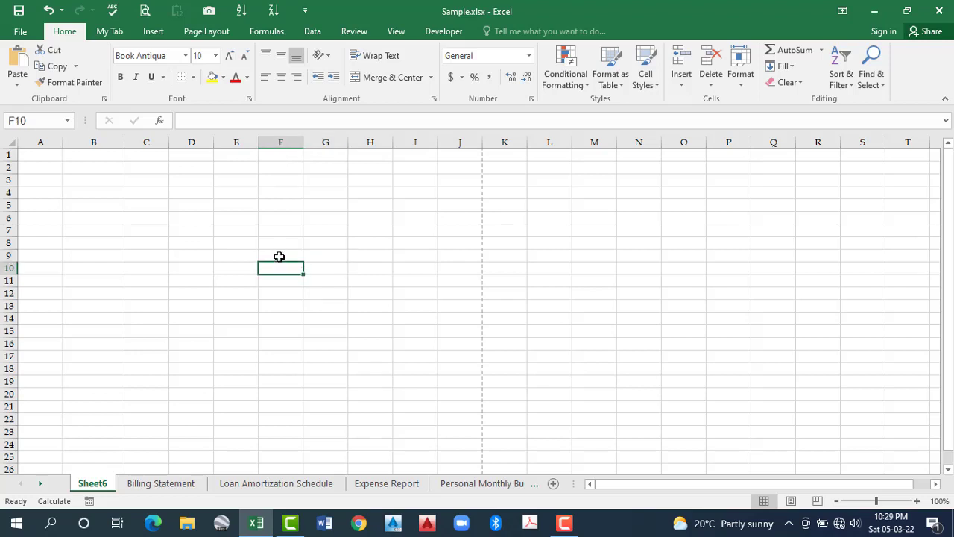
key("Up")
key("Right")
key("Down")
key("Down")
key("Down")
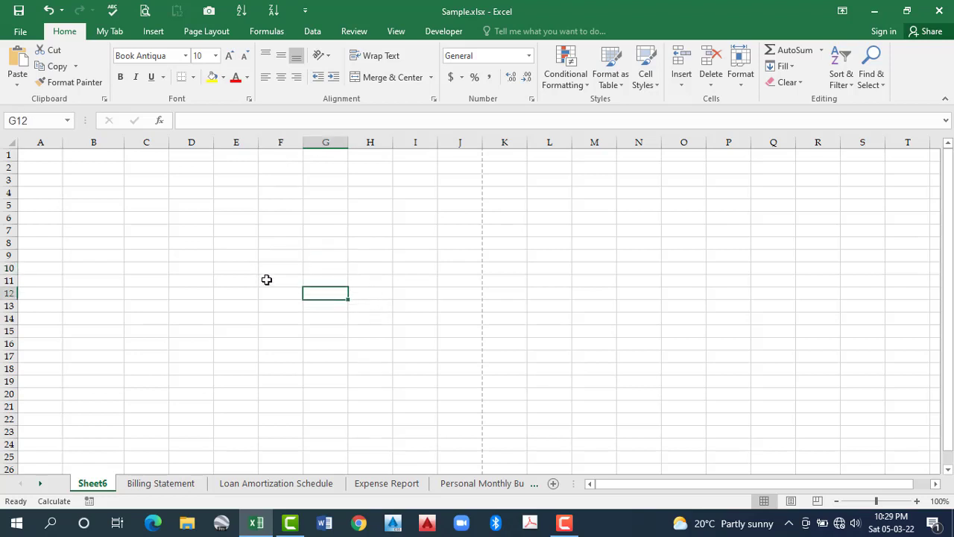
key("Left")
key("Left")
key("Left")
key("Left")
key("Up")
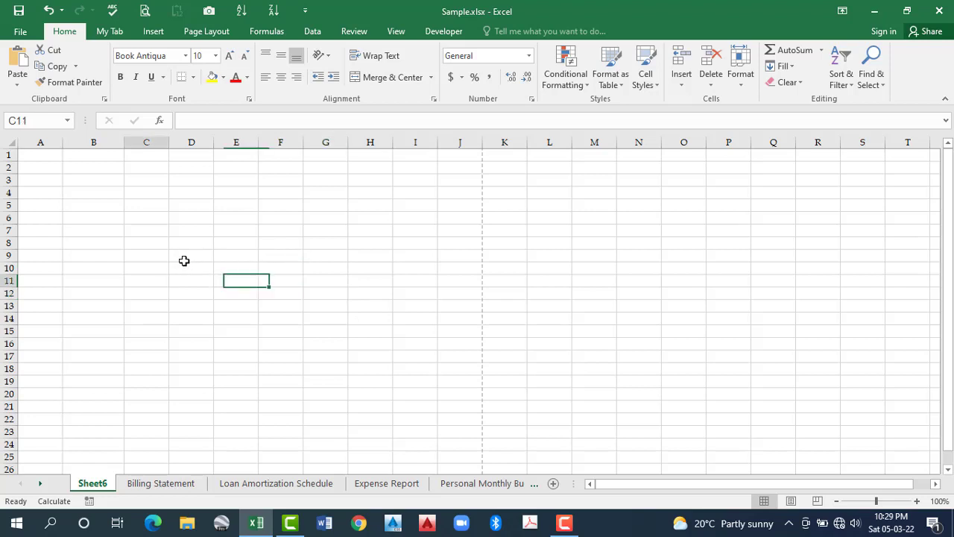
key("Right")
key("Up")
key("Up")
key("Up")
key("Right")
key("Right")
key("Down")
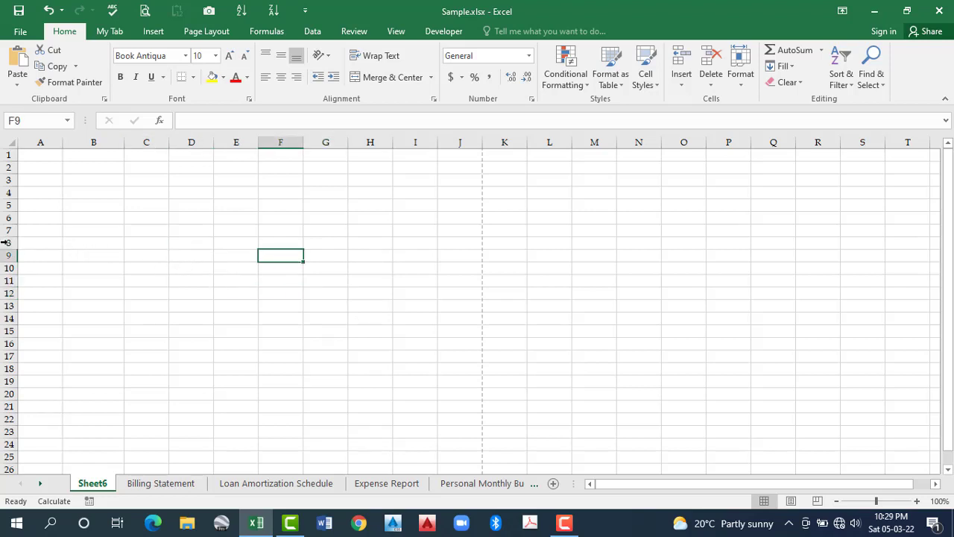
- Highlight the whole of row 8, column C and row 1 in turn, and return to cell A5
left_click(7, 242)
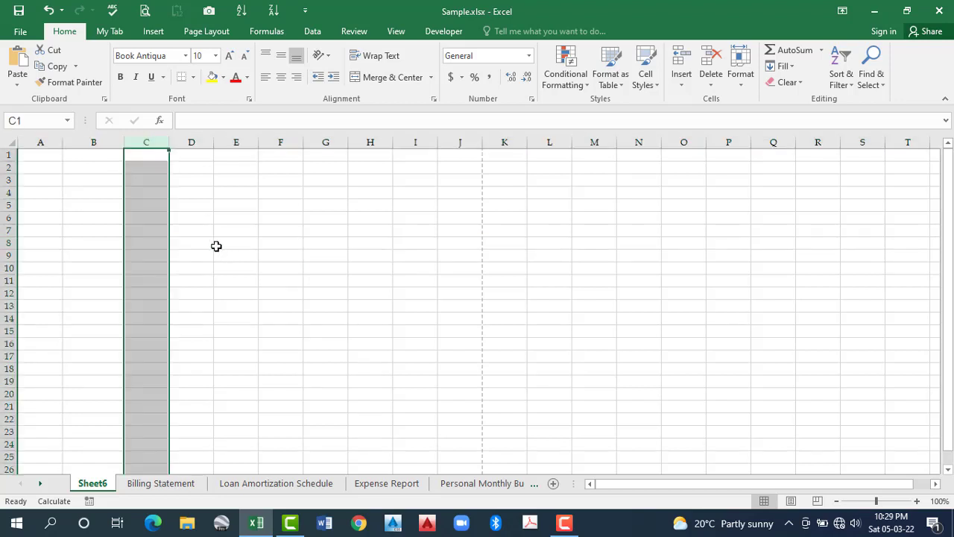
left_click(191, 218)
left_click(146, 167)
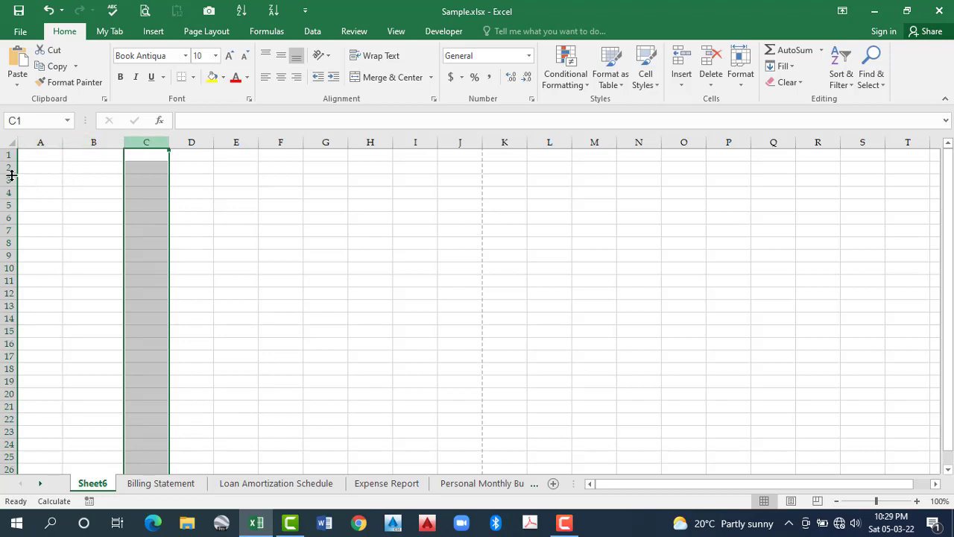
left_click(93, 181)
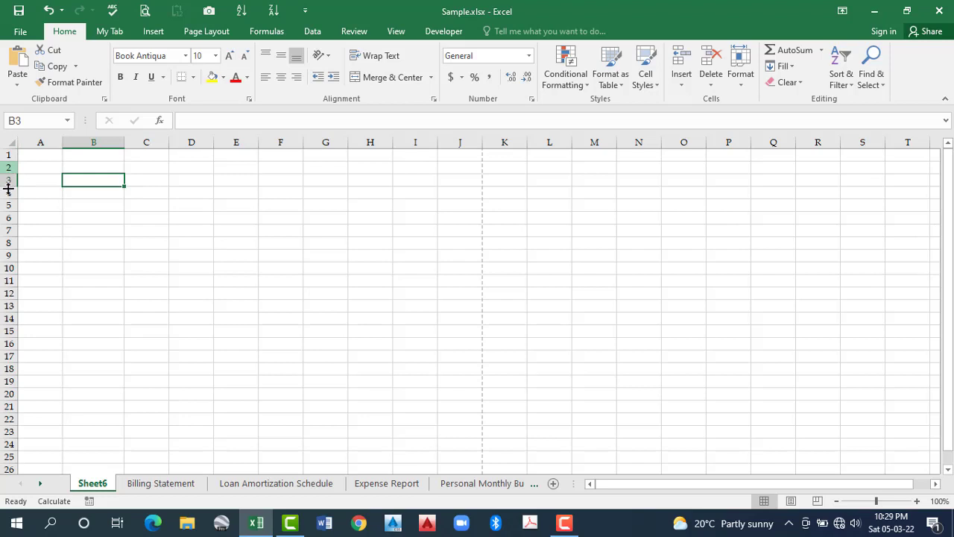
left_click(9, 155)
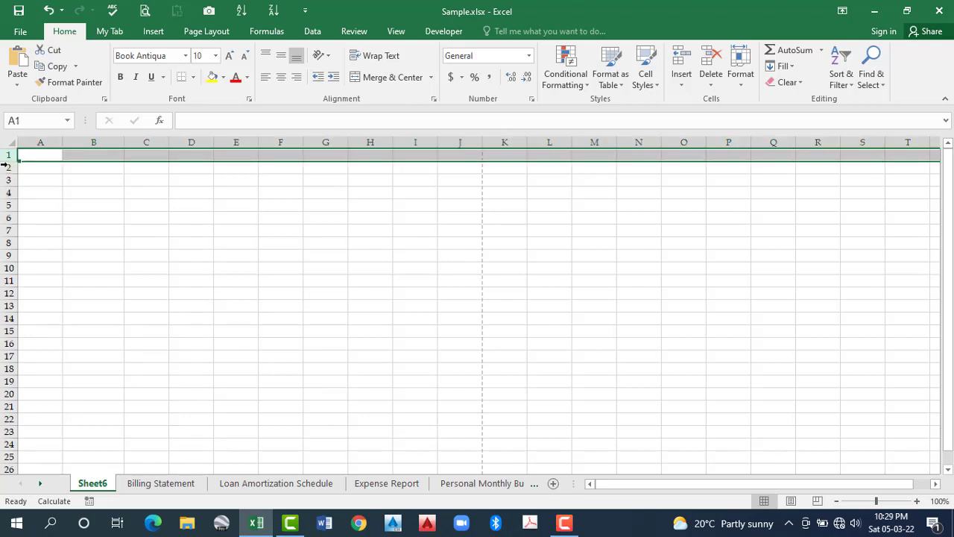
left_click(57, 206)
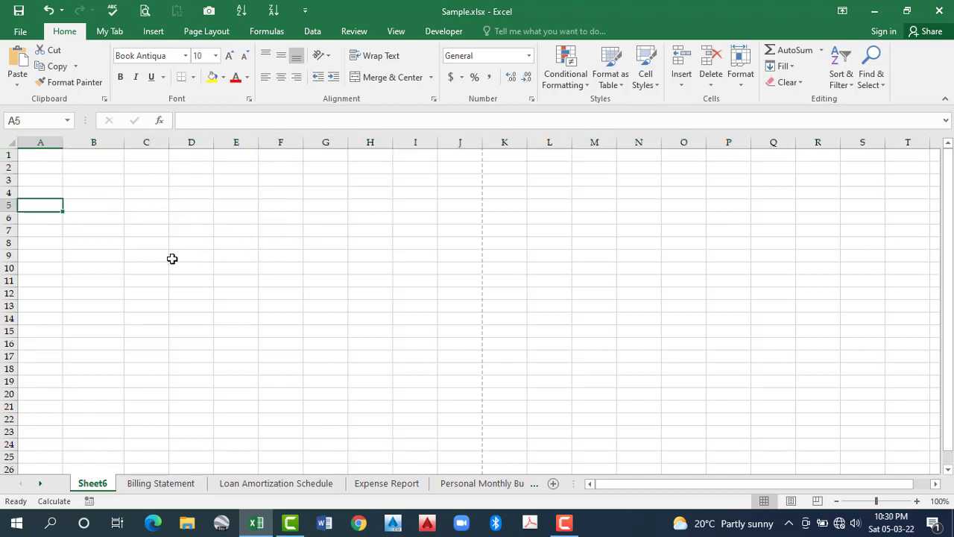
- Make E10 the active cell to examine its column letter, row number and cell address
left_click(246, 242)
key("Down")
key("Left")
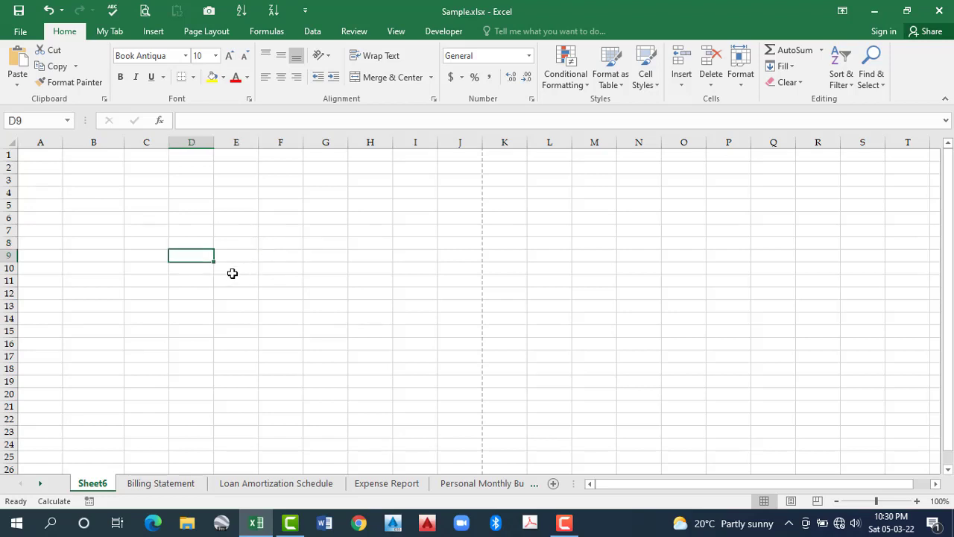
key("Right")
key("Right")
left_click(234, 271)
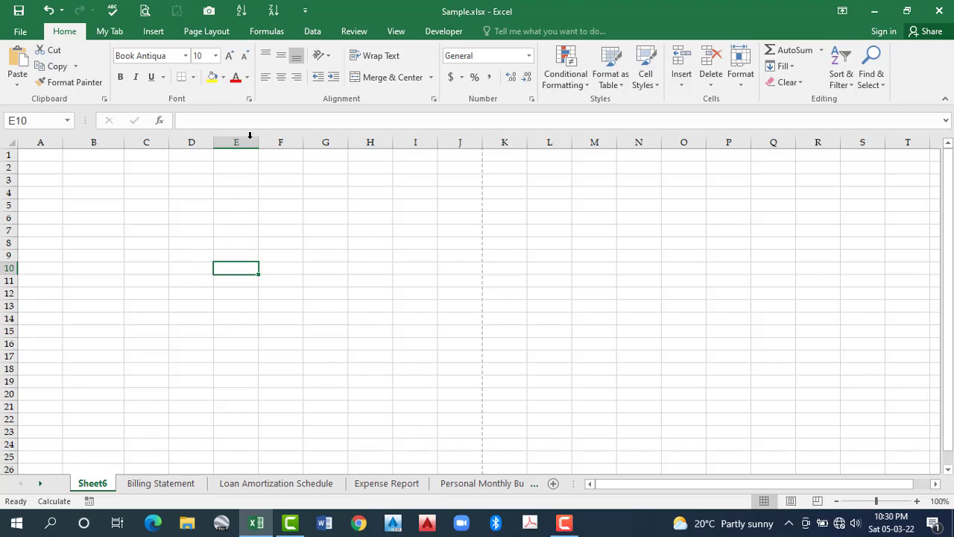
left_click(240, 269)
key("Right")
key("Right")
key("Down")
key("Down")
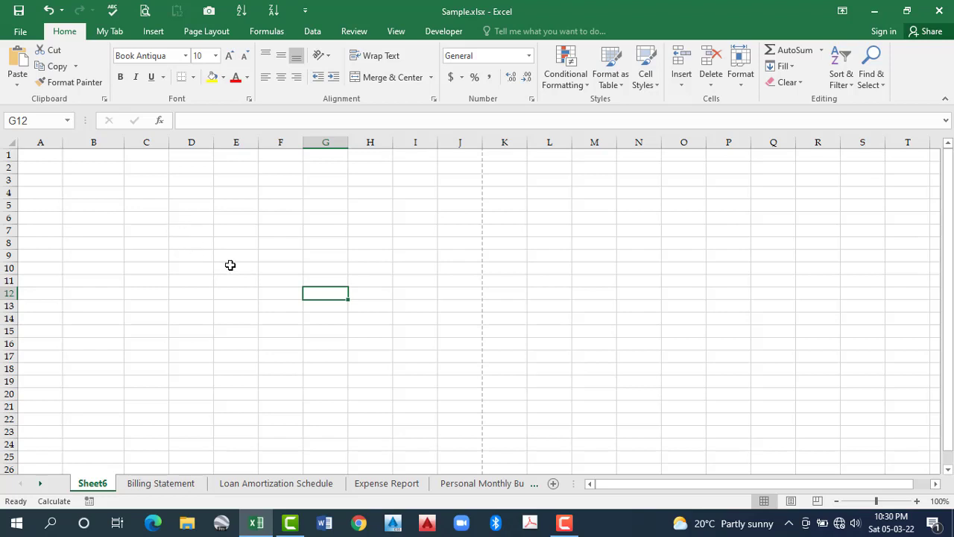
left_click(192, 227)
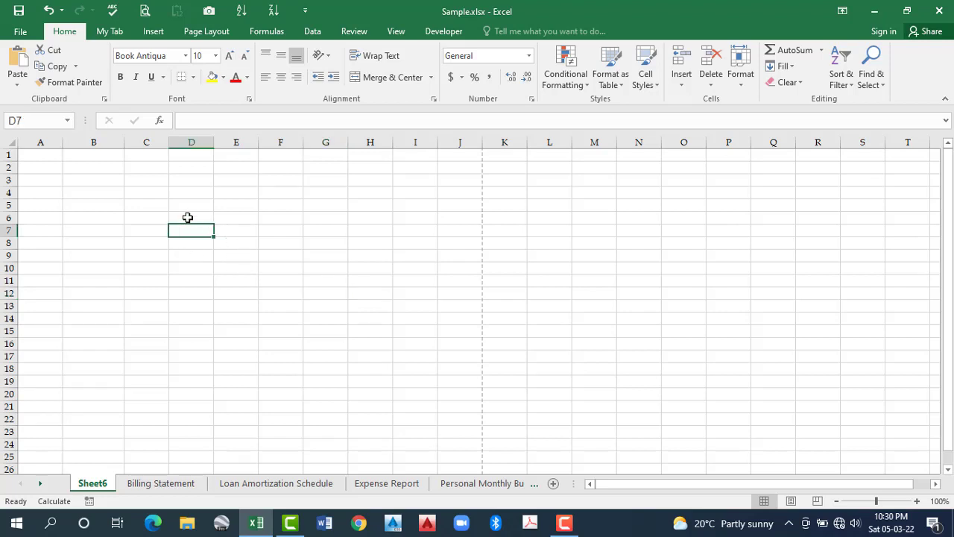
key("Down")
key("Right")
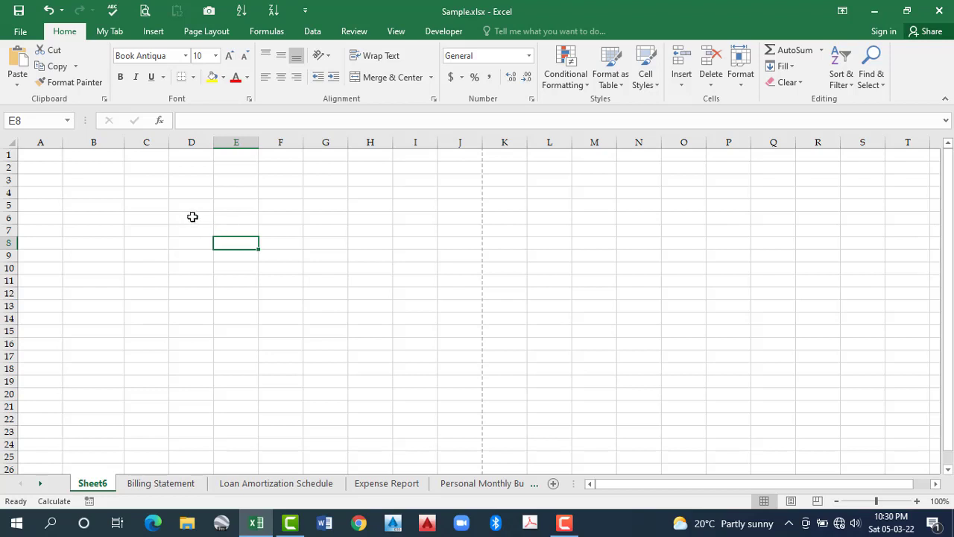
- Select the cell range D6:H13 starting from cell D6
key("Up")
key("Up")
key("Left")
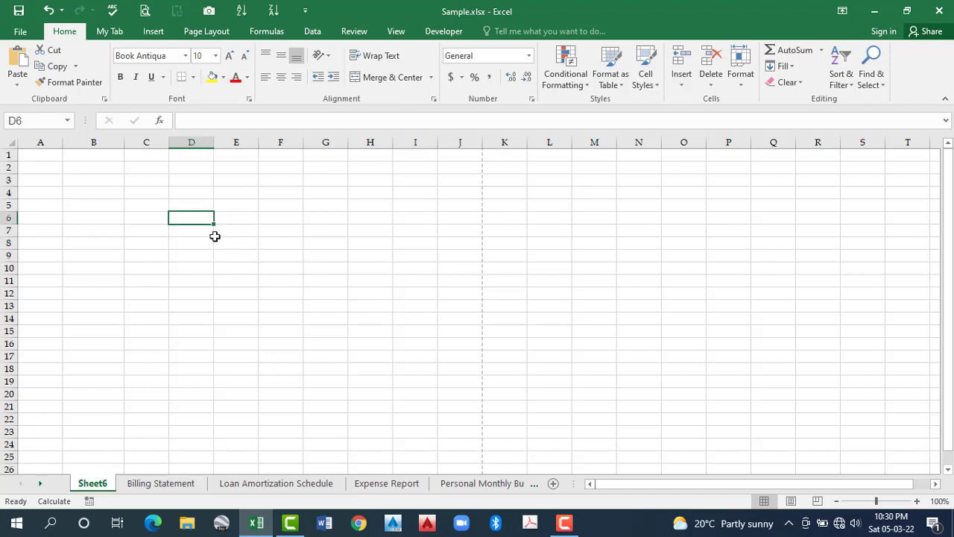
key("shift+Down")
key("shift+Down")
key("shift+Right")
key("shift+Down")
key("shift+Down")
key("shift+Down")
key("shift+Down")
key("shift+Down")
key("shift+Right")
key("shift+Right")
key("shift+Right")
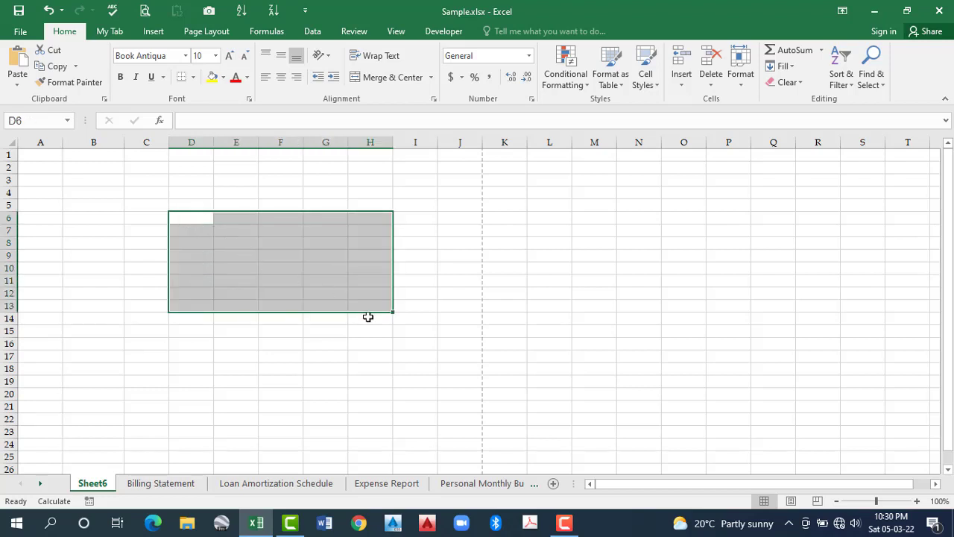
- Reselect a larger range, D6:I15, from the same starting cell, and clear the selection by moving to C6
key("shift+BackSpace")
key("shift+Down")
key("shift+Down")
key("shift+Down")
key("shift+Down")
key("shift+Down")
key("shift+Down")
key("shift+Down")
key("shift+Down")
key("shift+Down")
key("shift+Right")
key("shift+Right")
key("shift+Right")
key("shift+Right")
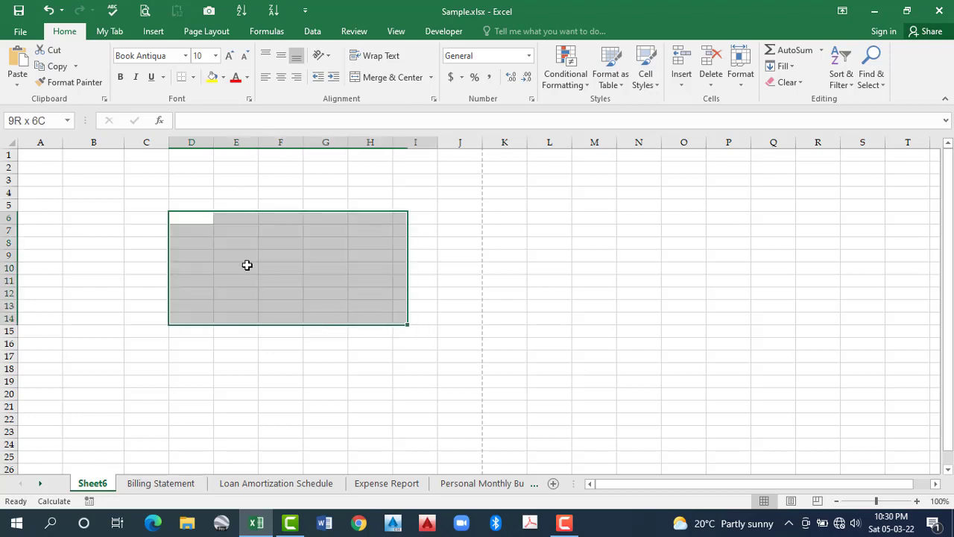
key("shift+Right")
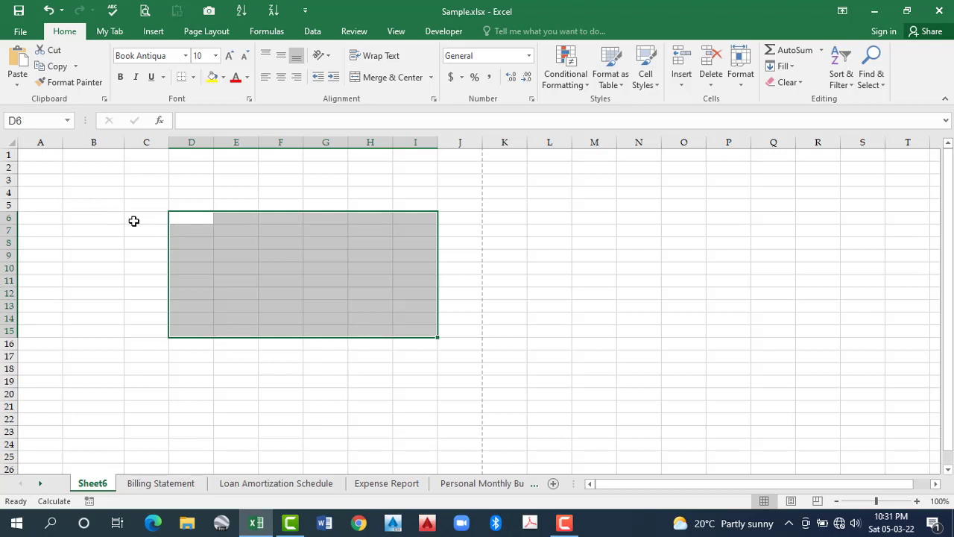
key("Left")
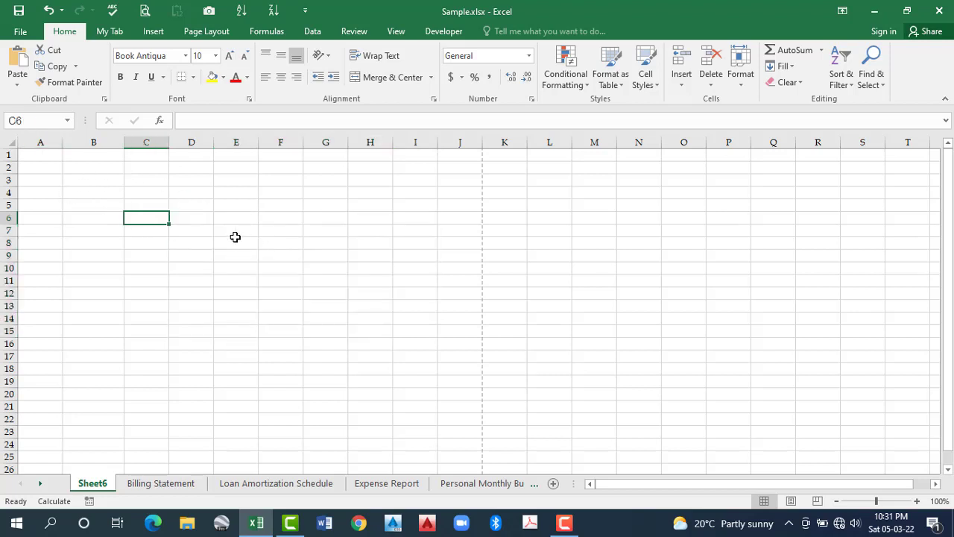
- Make F8 the active cell and try scrolling Sheet6 vertically and horizontally
key("Right")
key("Right")
key("Right")
key("Down")
key("Down")
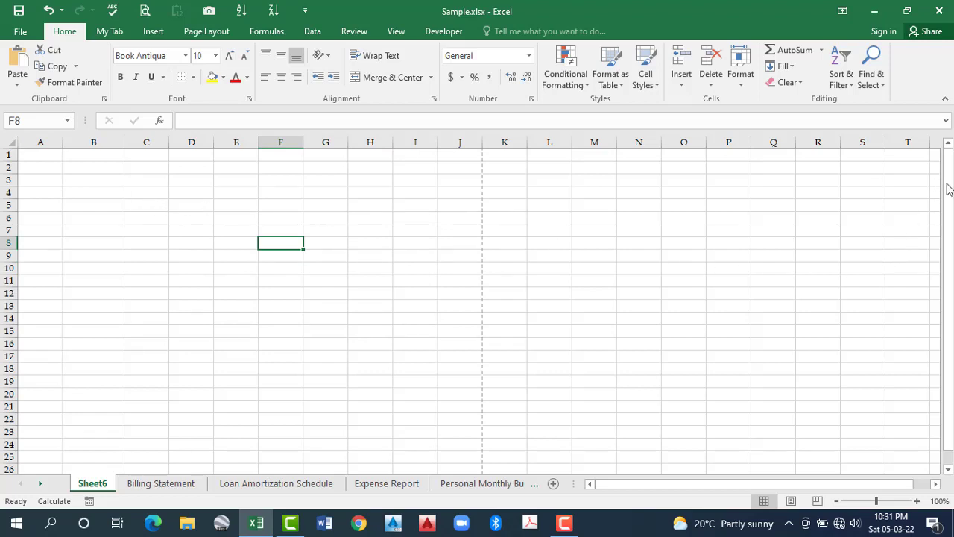
left_click_drag(947, 196, 715, 490)
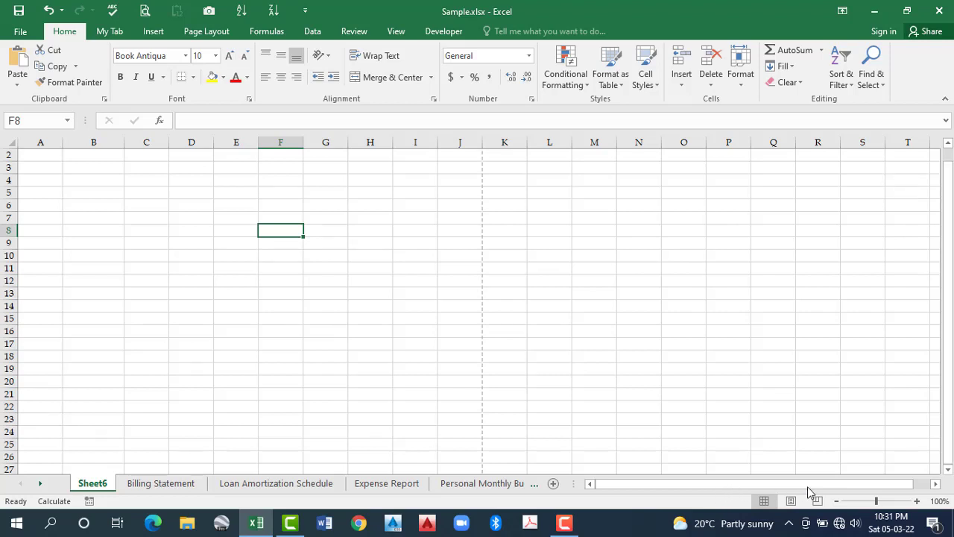
left_click_drag(810, 493, 146, 494)
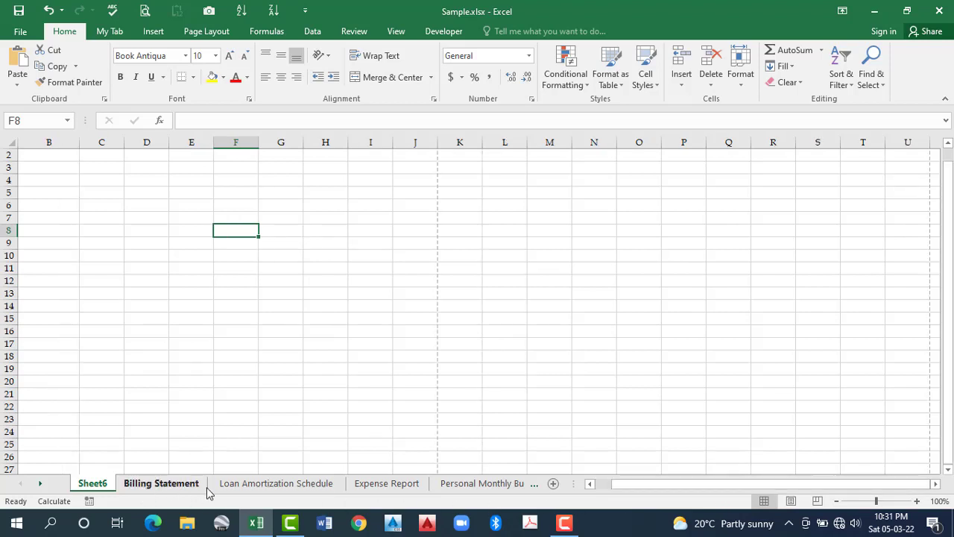
- View the Billing Statement and Loan Amortization Schedule worksheets and return to Sheet6
left_click(165, 487)
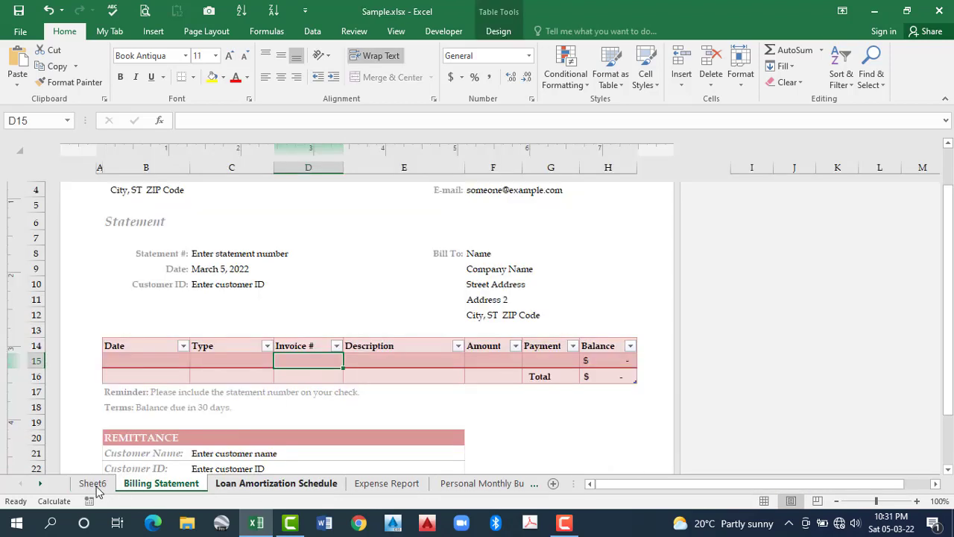
key("ctrl+Page_Down")
key("ctrl+Page_Up")
key("ctrl+Page_Up")
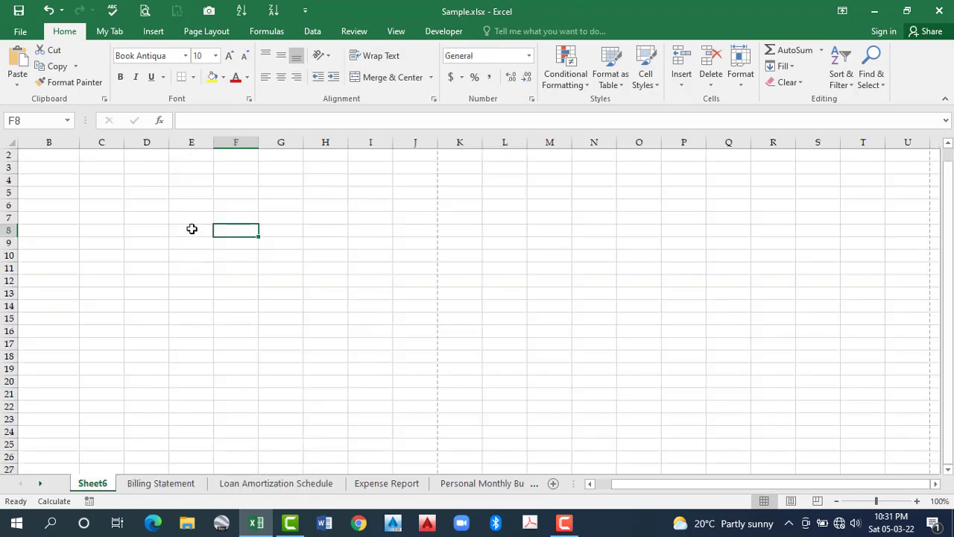
- Make E12 the active cell on Sheet6
key("Left")
key("Down")
key("Down")
key("Down")
key("Down")
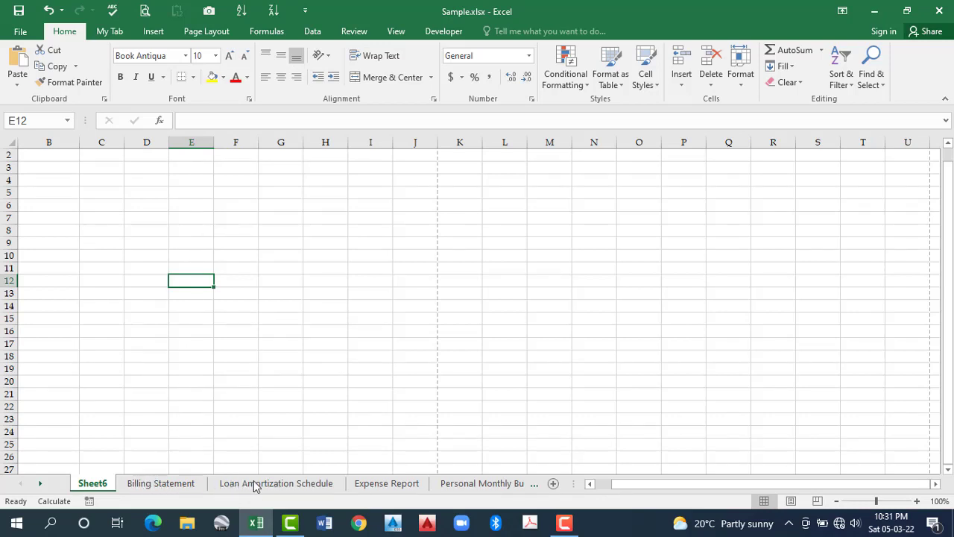
key("ctrl+shift+Page_Down")
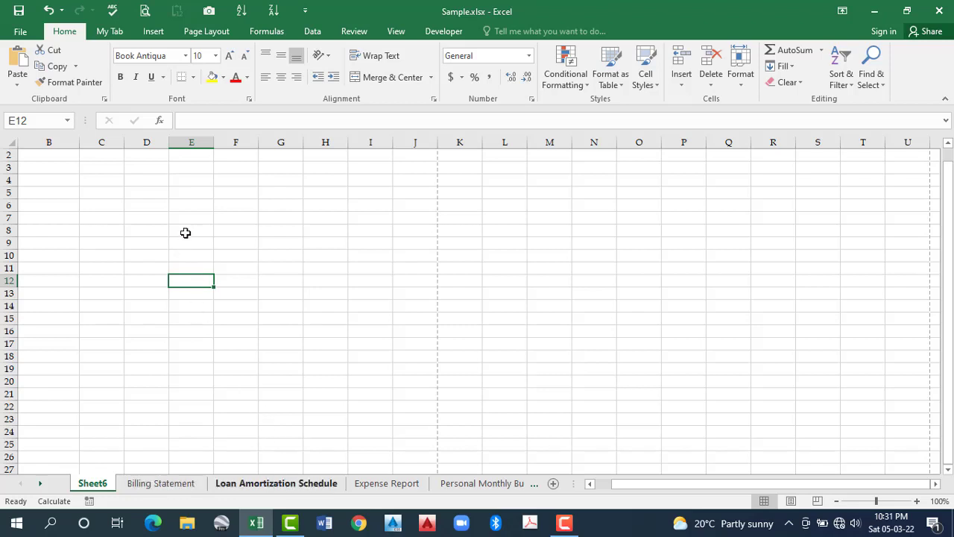
- Show Sheet6 in Page Break Preview and return it to Normal view
left_click(767, 504)
left_click(747, 505)
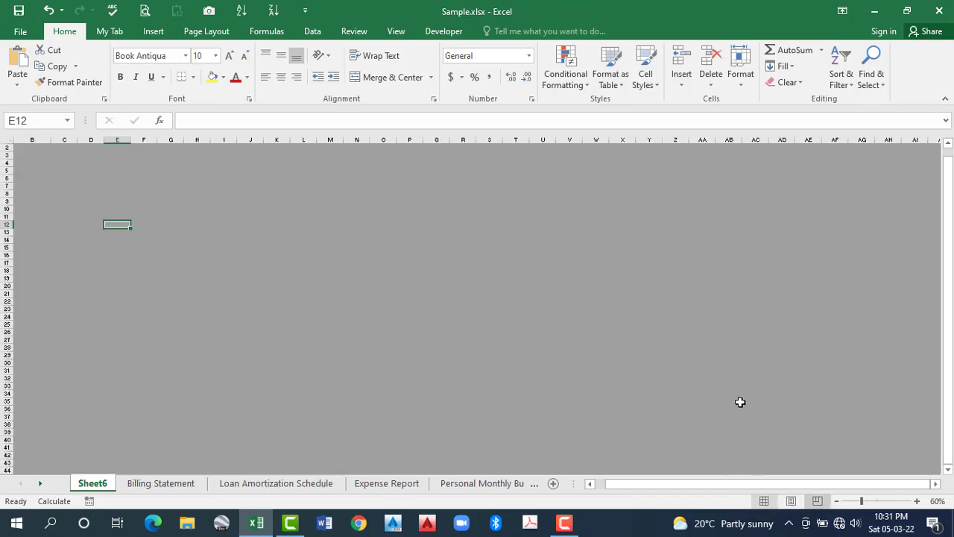
left_click(764, 500)
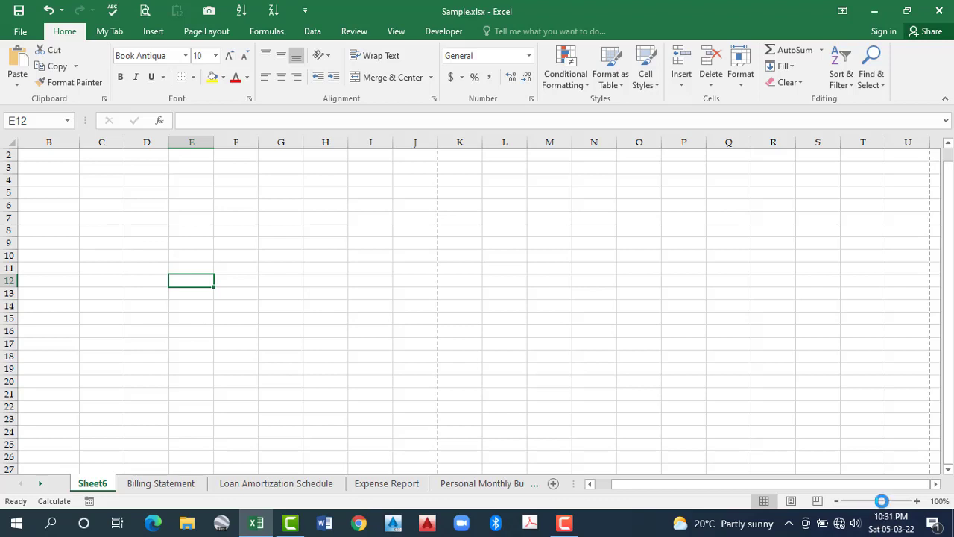
- Zoom Sheet6 in to 154%, out to 77%, and back to 100%
left_click(869, 501)
left_click(880, 505)
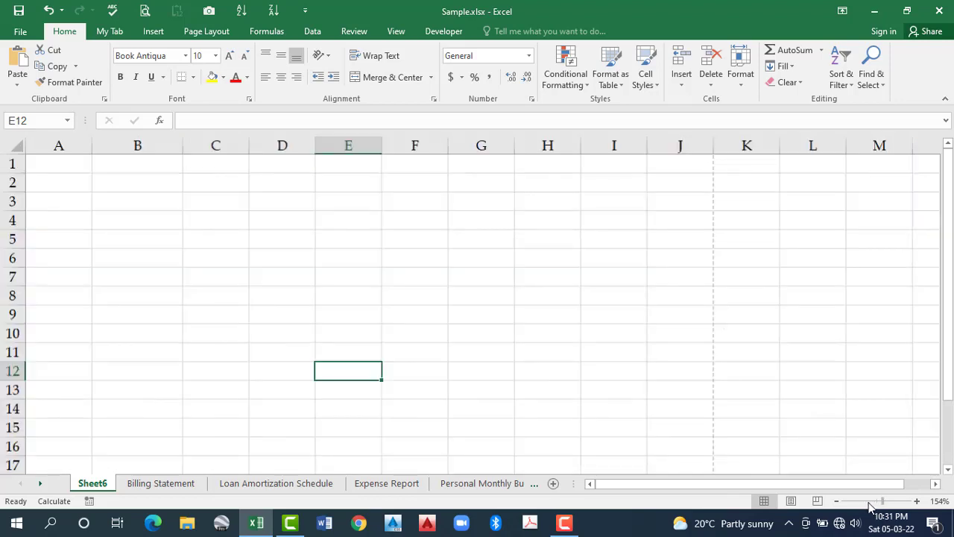
left_click(869, 506)
left_click(881, 507)
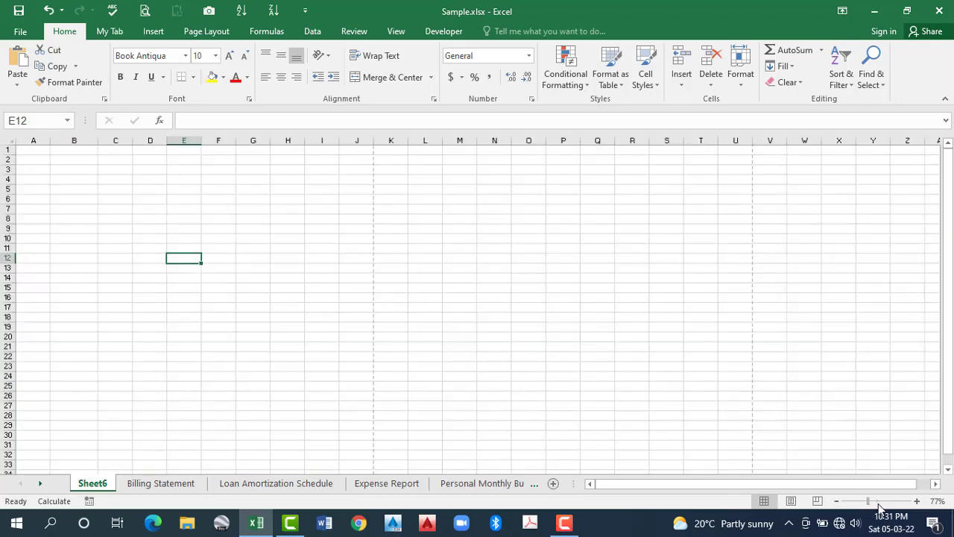
left_click(880, 505)
left_click(878, 506)
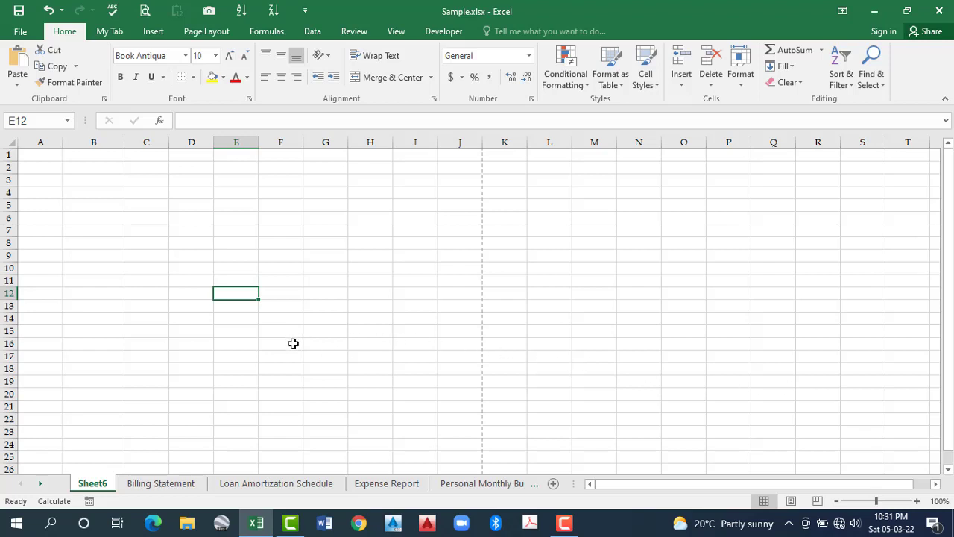
- Scroll through Sheet6 down past row 70 and across to column AE, and return to column A
scroll(293, 348, "down", 9)
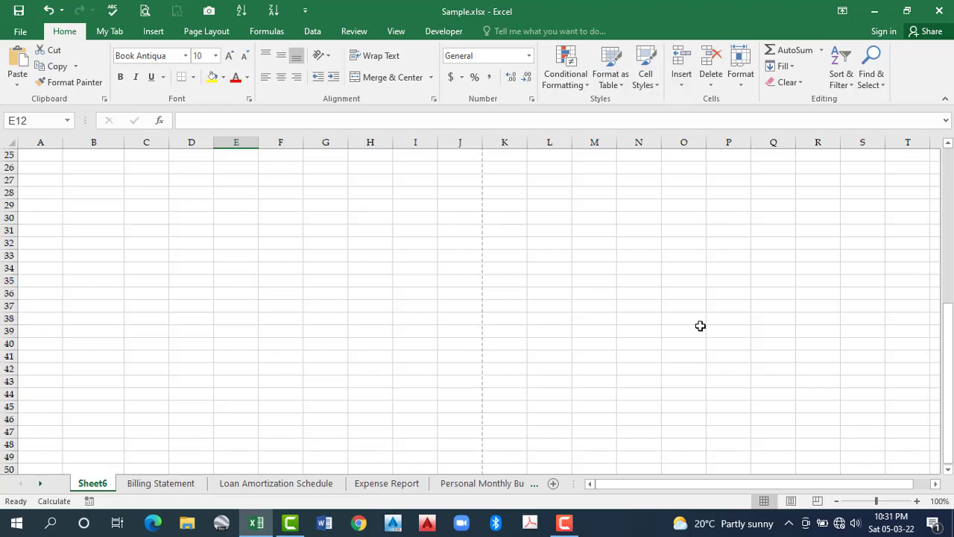
scroll(951, 329, "down", 15)
left_click_drag(950, 414, 948, 297)
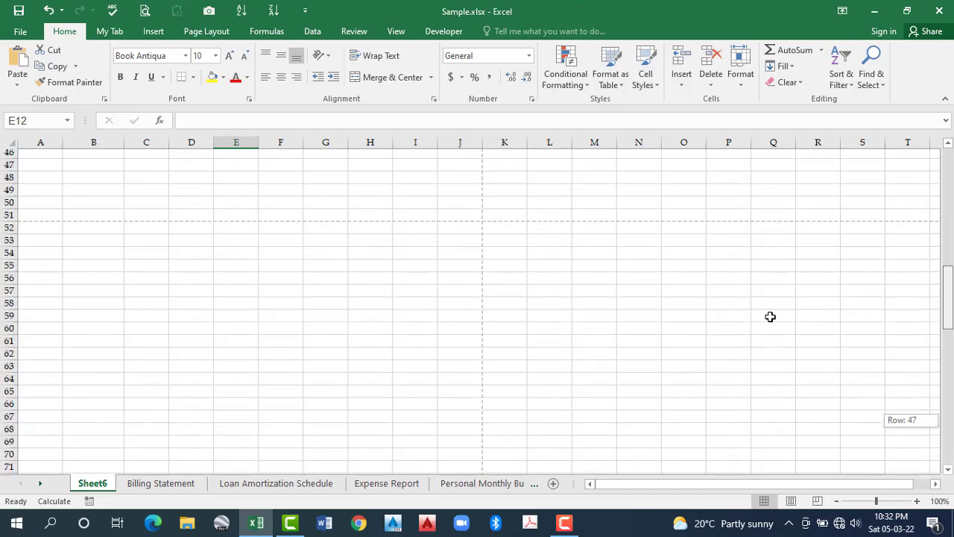
scroll(768, 317, "up", 6)
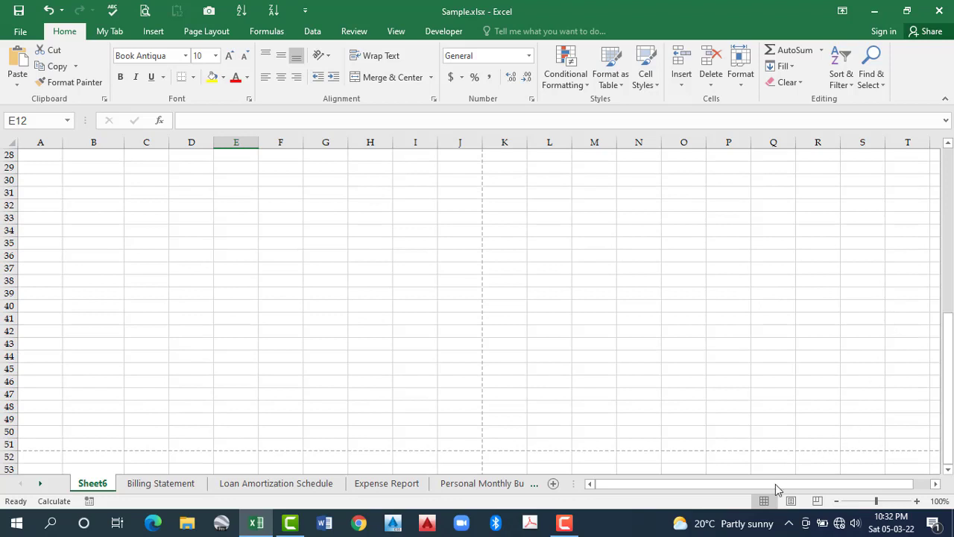
left_click_drag(746, 490, 848, 482)
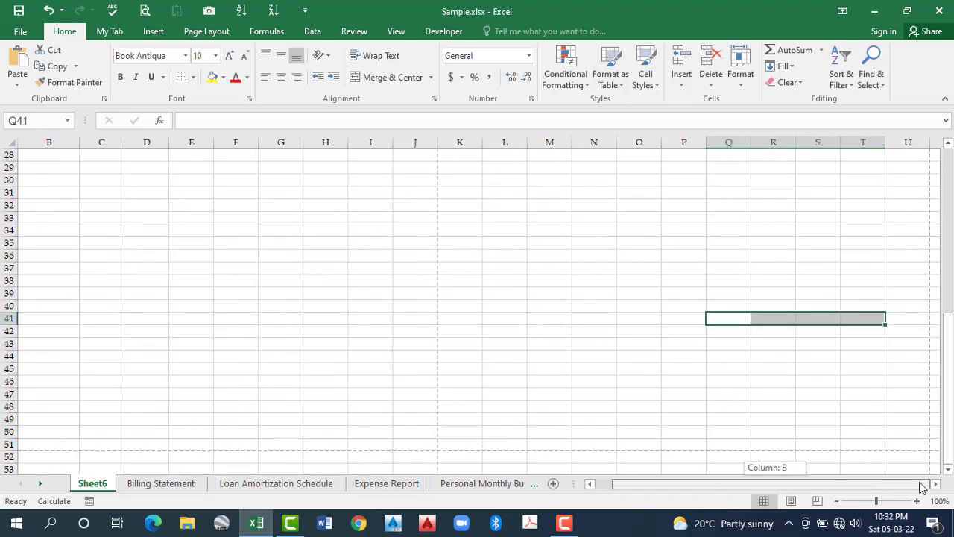
left_click_drag(921, 486, 936, 488)
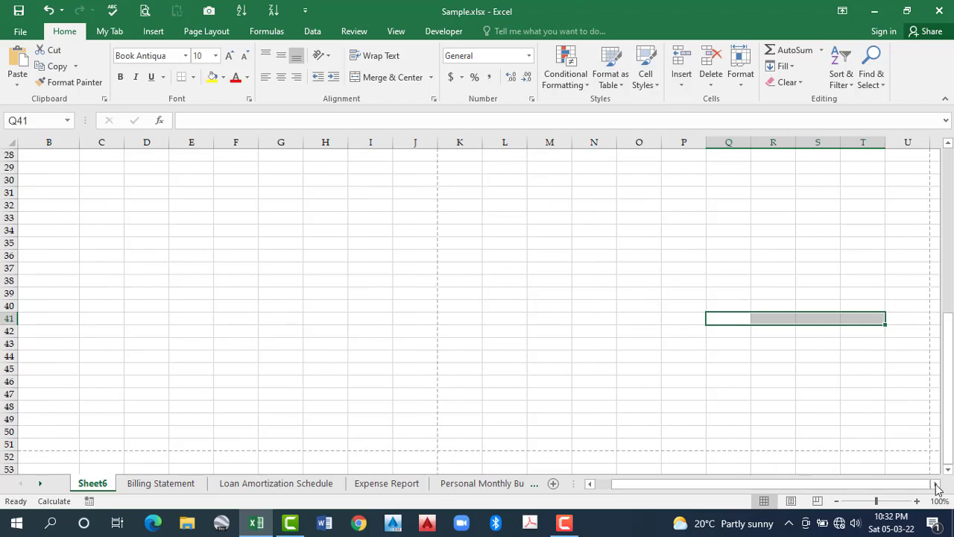
scroll(895, 490, "right", 2)
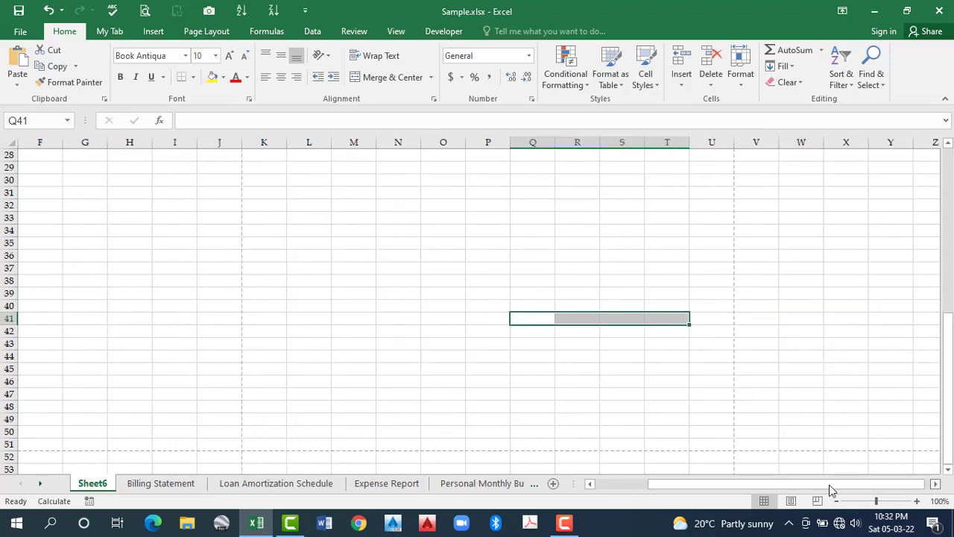
scroll(745, 492, "right", 5)
scroll(514, 447, "left", 2)
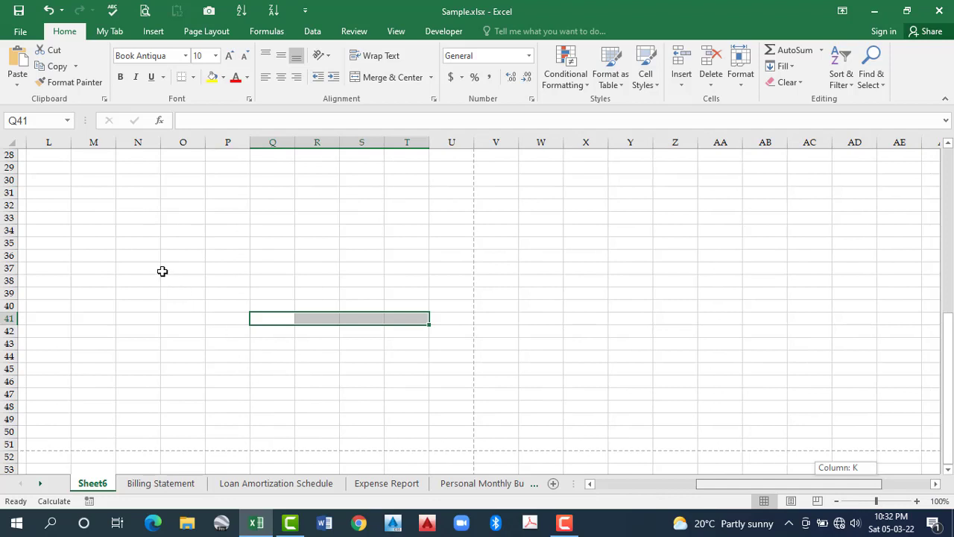
scroll(149, 246, "left", 4)
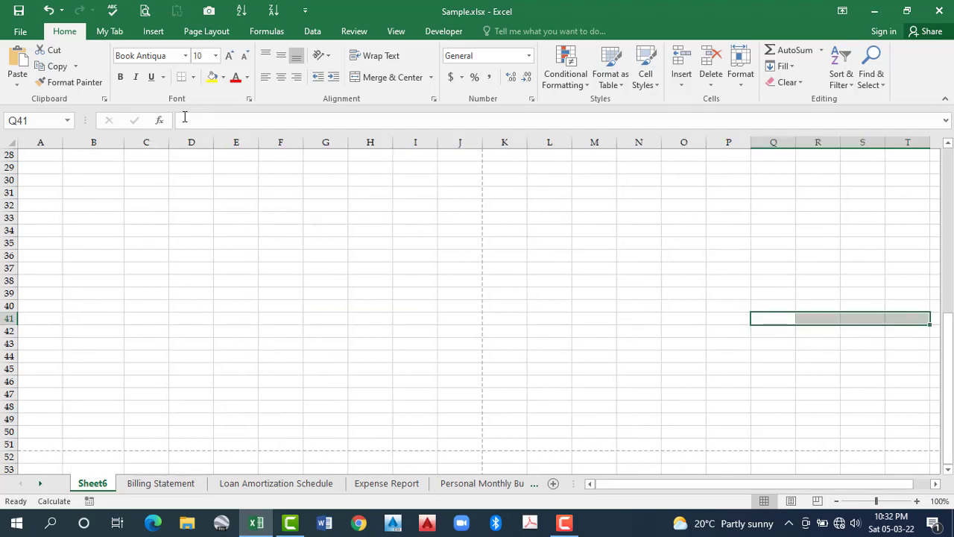
- Open the empty cell C34 for editing and leave it unedited by selecting D33
left_click(150, 230)
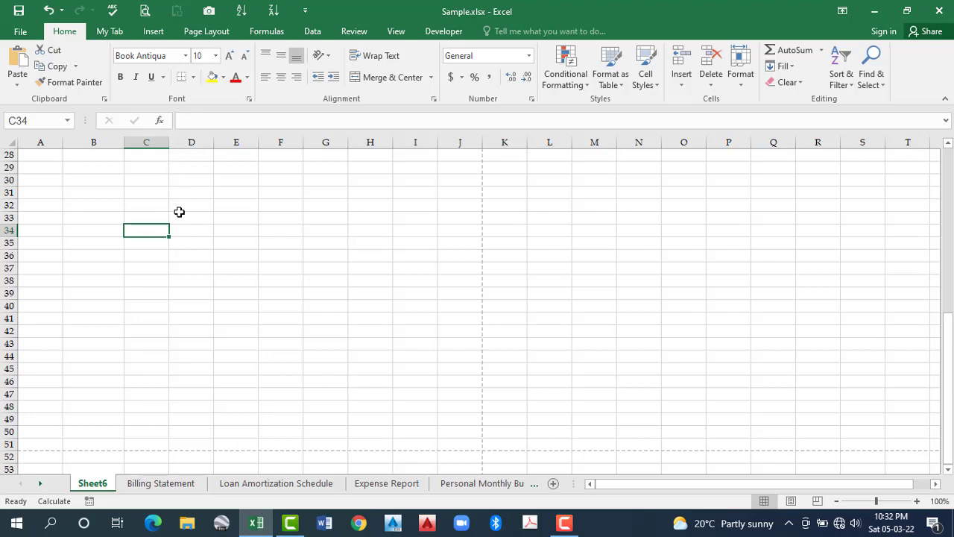
key("F2")
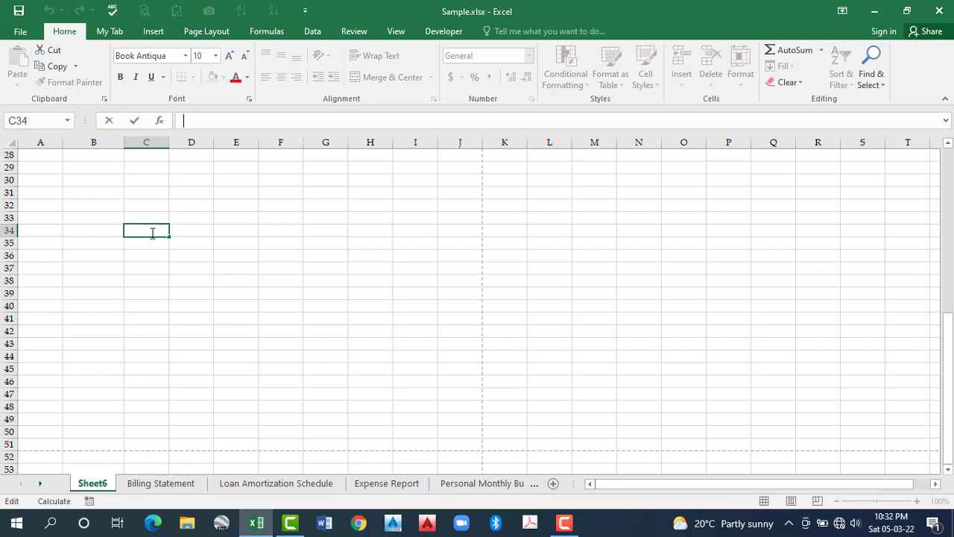
left_click(190, 218)
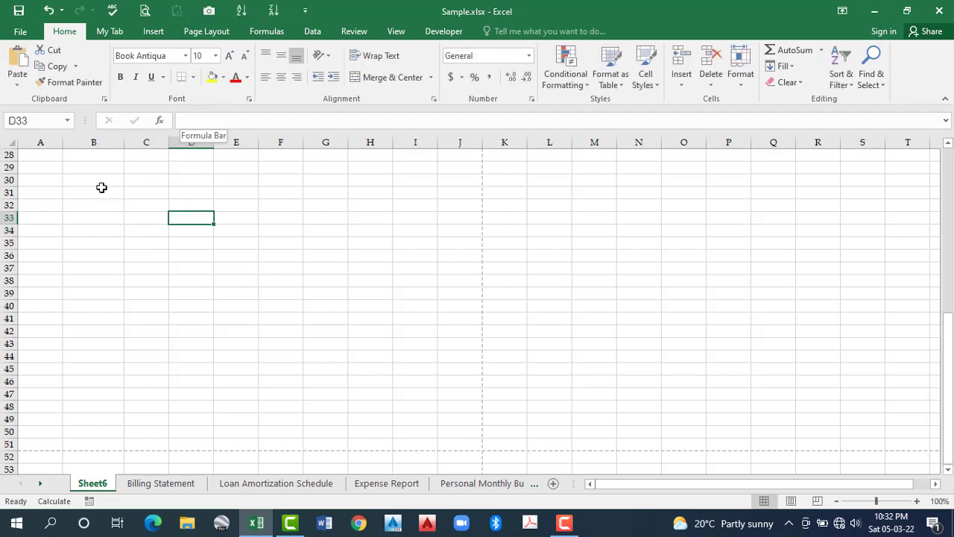
- Move the active cell to B31 and select the cell range C31:H41
key("Left")
key("Left")
key("Up")
key("Up")
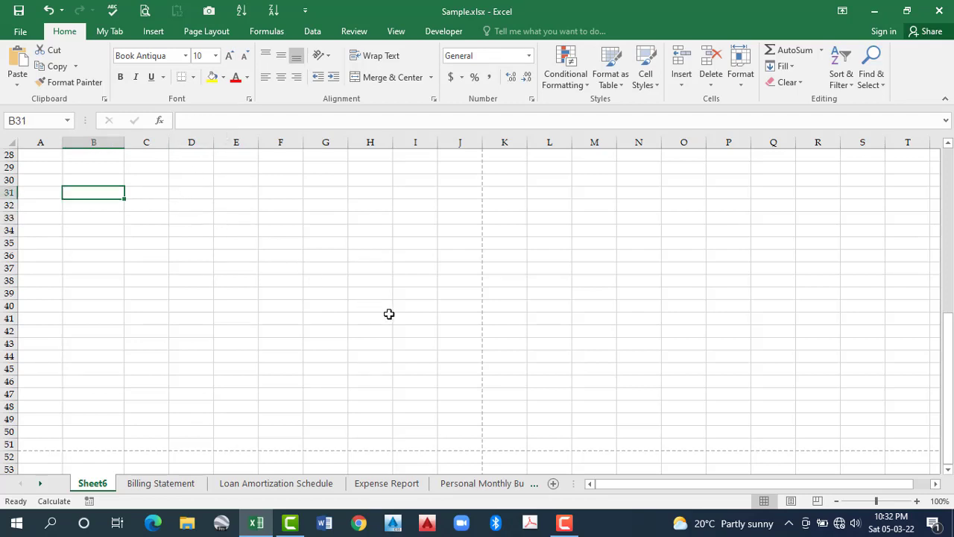
key("Right")
left_click_drag(146, 193, 370, 318)
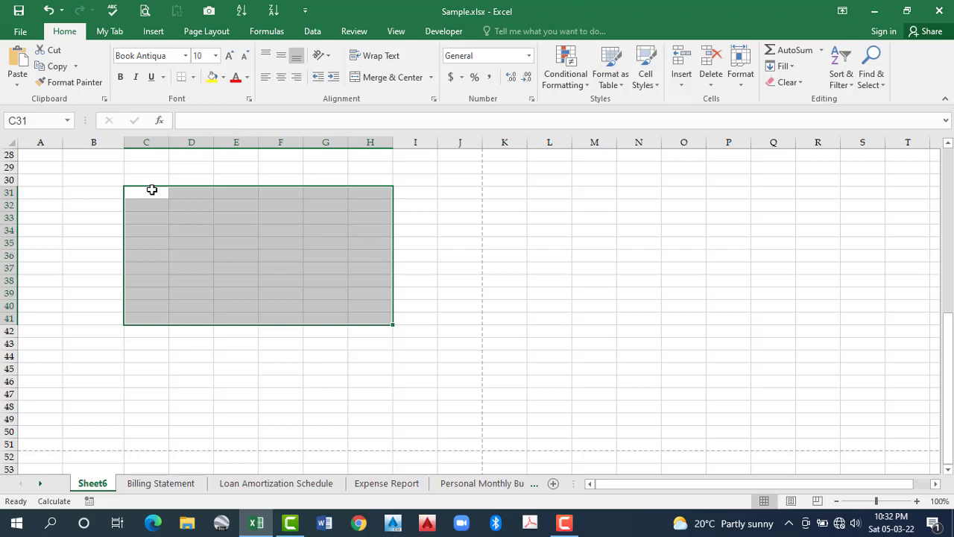
- Enter 12 in cell C31 and a person's first name in cell C32
left_click(151, 189)
type("12")
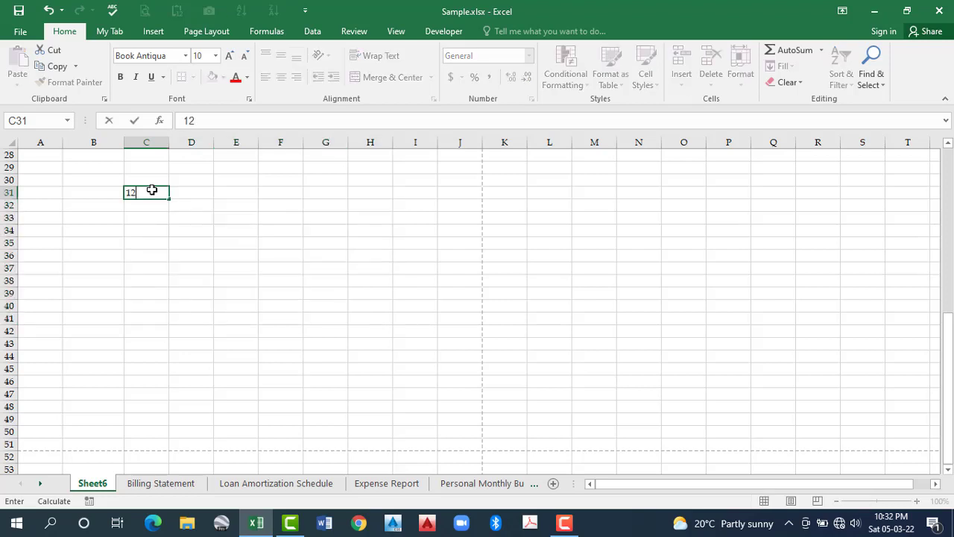
key("Return")
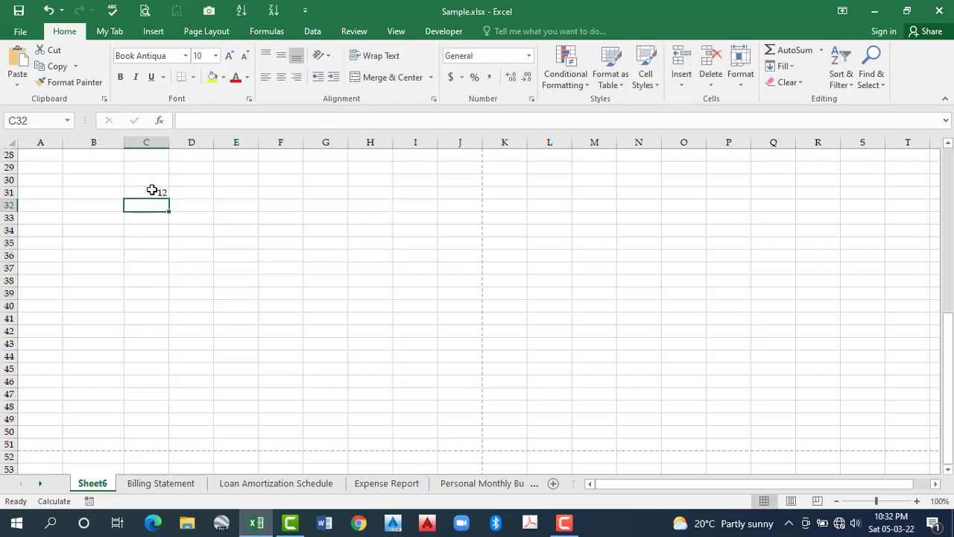
type("Zafar")
key("Return")
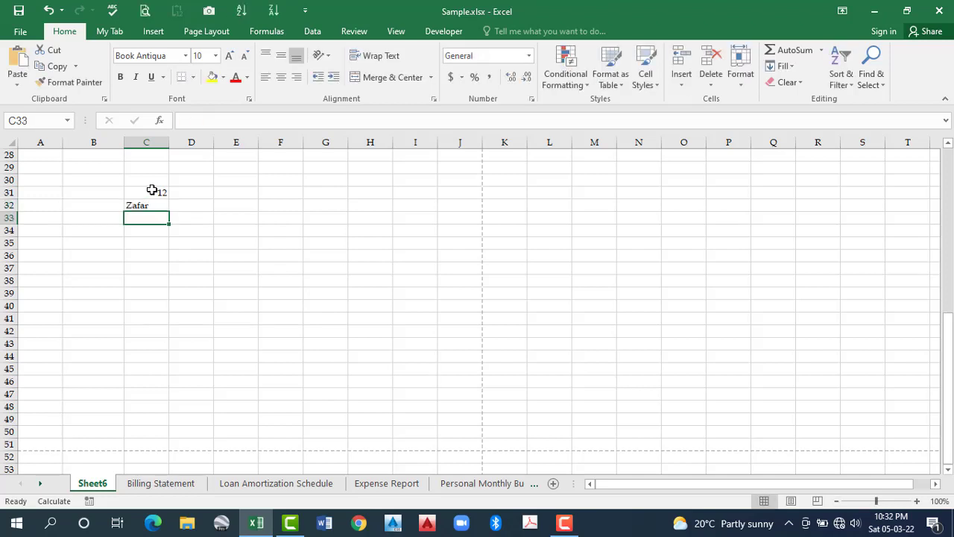
- Select C31, C32 and C33 in turn to examine each cell's contents in the formula bar
key("Up")
key("Up")
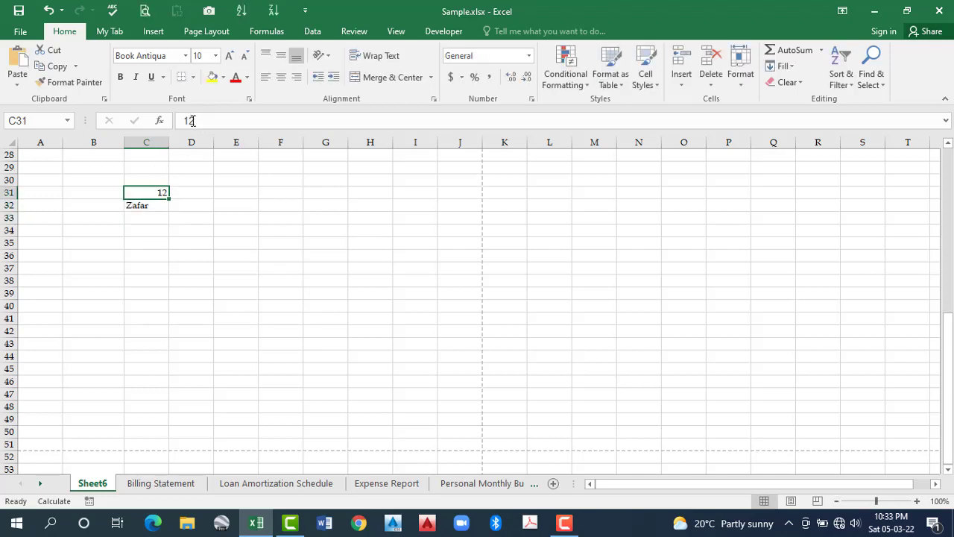
left_click(149, 206)
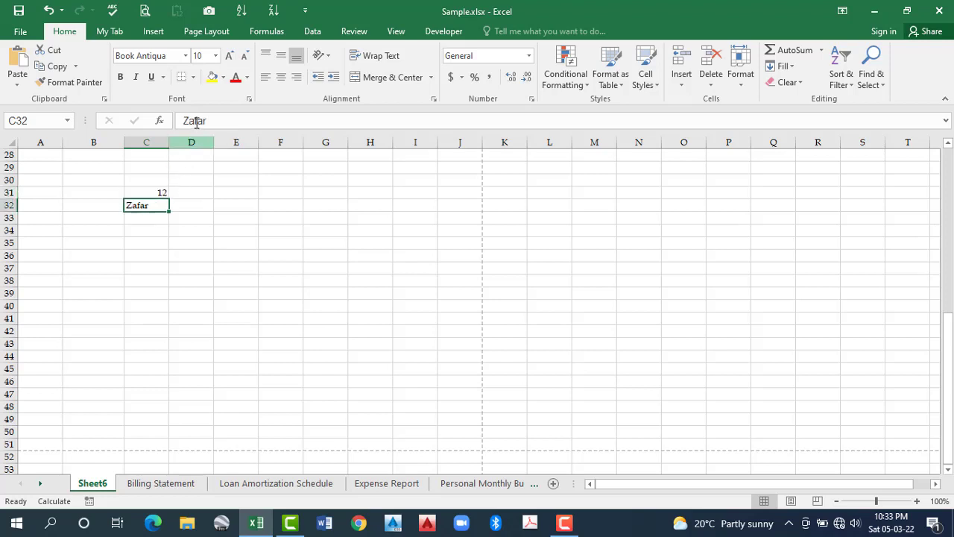
left_click(156, 220)
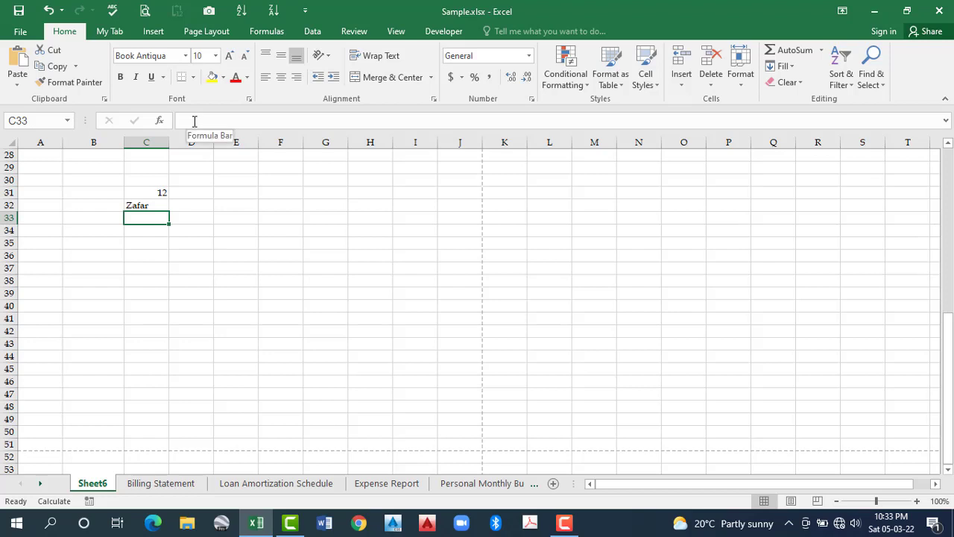
- Enter a formula in D33 that adds C33 and B33
left_click(185, 217)
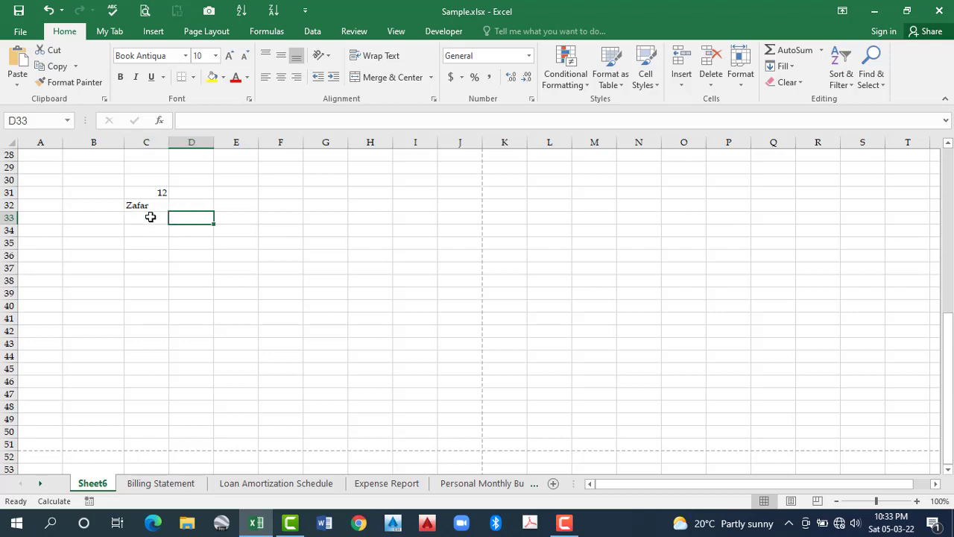
type("=C33+")
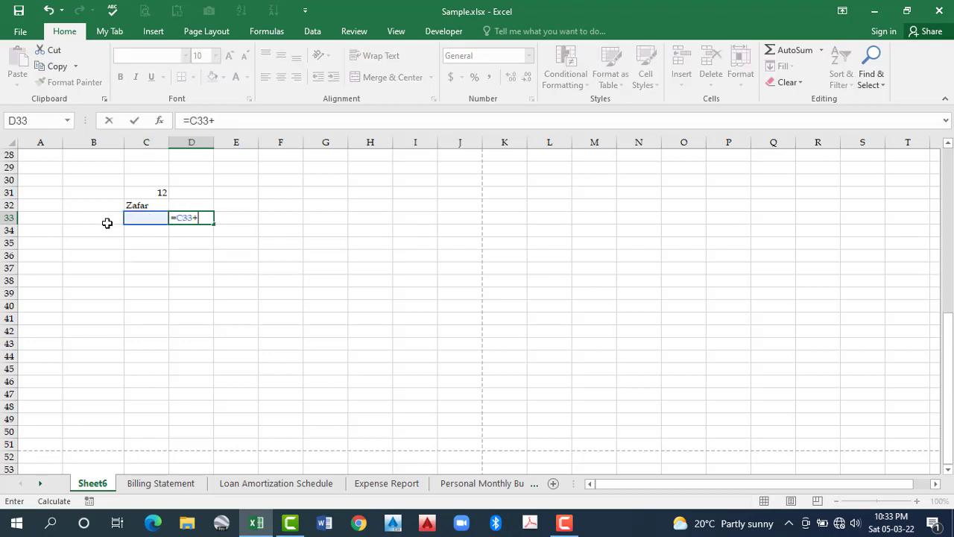
left_click(107, 218)
key("Return")
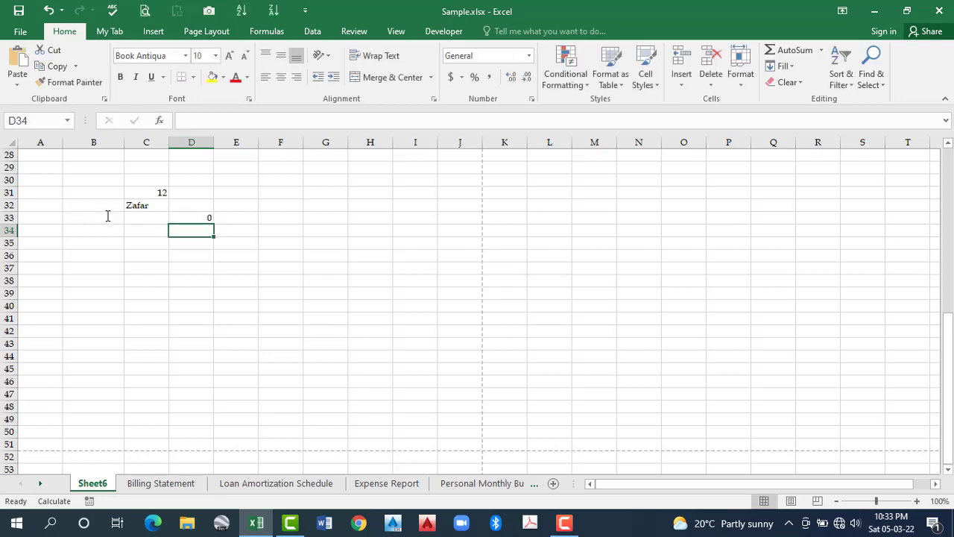
- Enter 45 in cell B33
left_click(120, 219)
type("45")
key("Return")
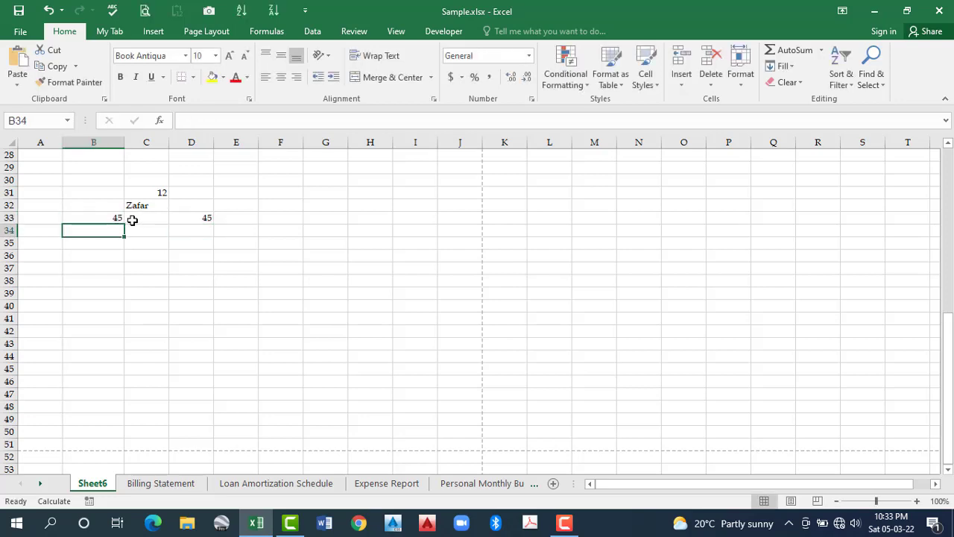
- Enter 10 in cell C33
left_click(132, 219)
type("10")
key("Return")
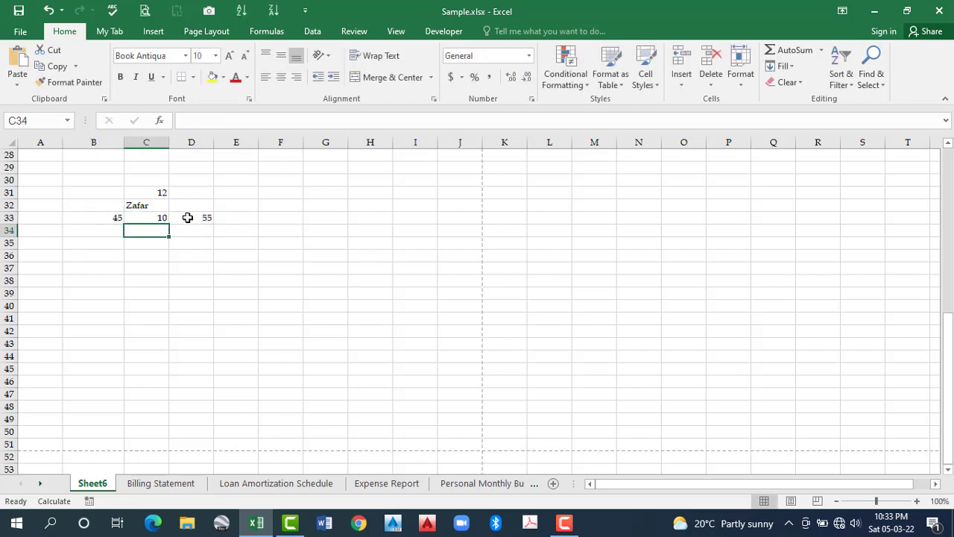
- Move through cells B33 to E33 and examine their values and the D33 formula in the formula bar
key("Up")
key("Right")
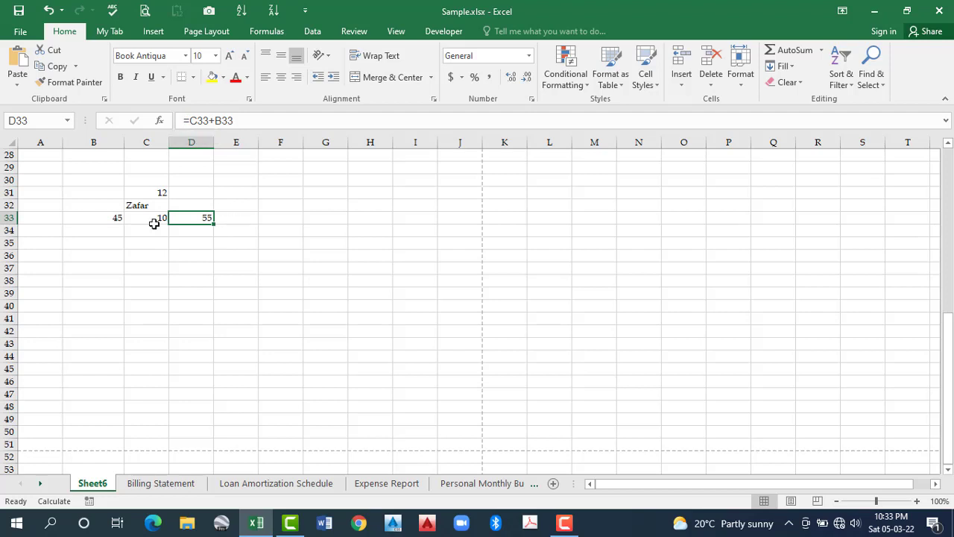
key("Right")
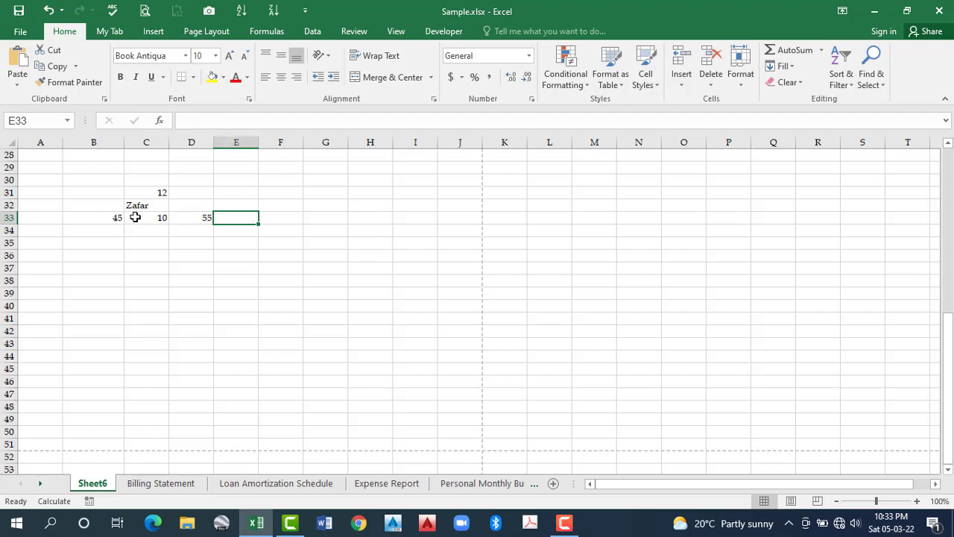
key("Left")
key("Left")
key("Left")
key("Right")
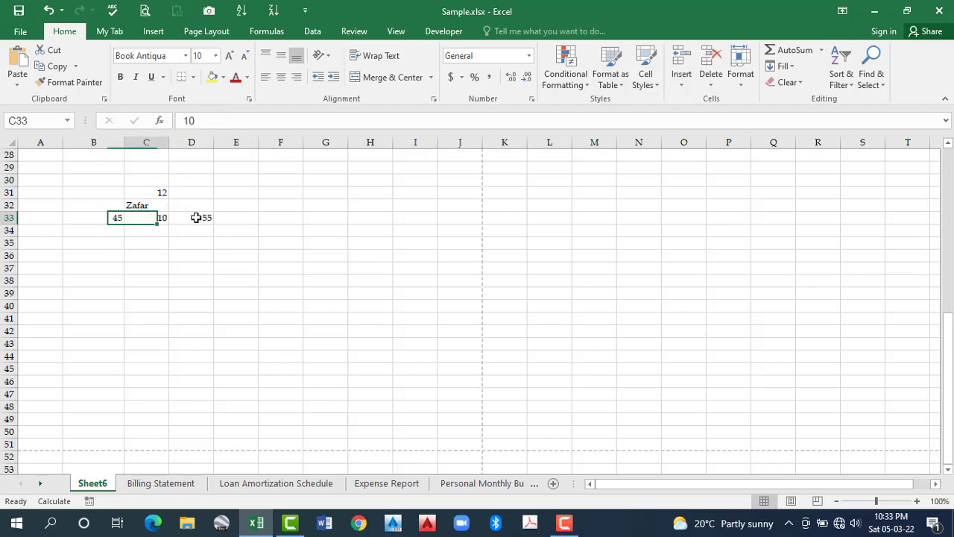
key("Right")
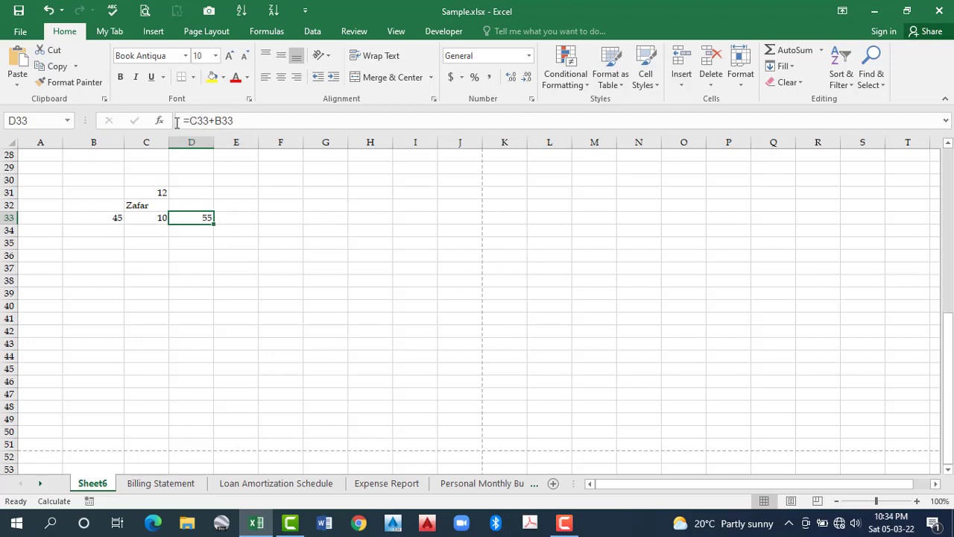
- Look through the ribbon's command groups for page layout, formulas, inserting and reviewing, and return to the Home commands
left_click(275, 231)
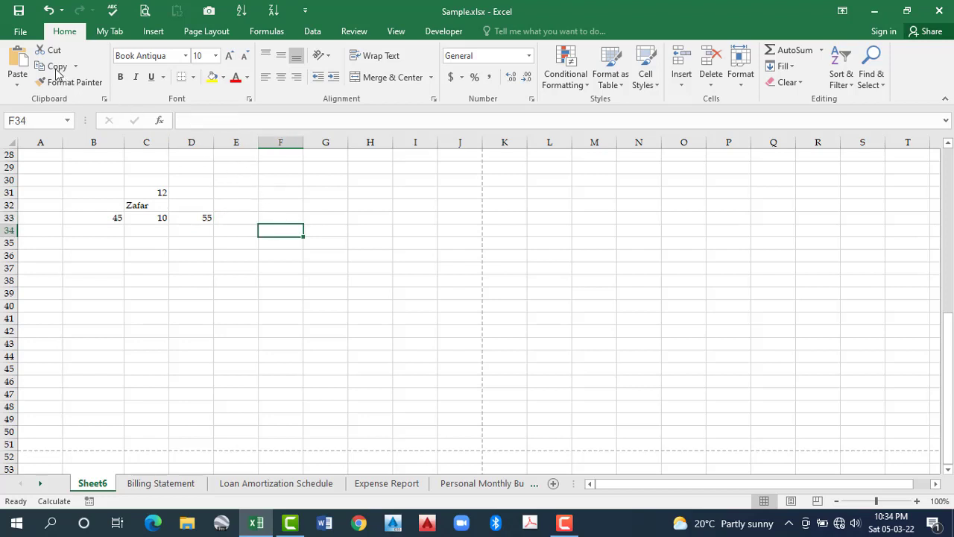
key("ctrl+b")
key("ctrl+b")
left_click(206, 32)
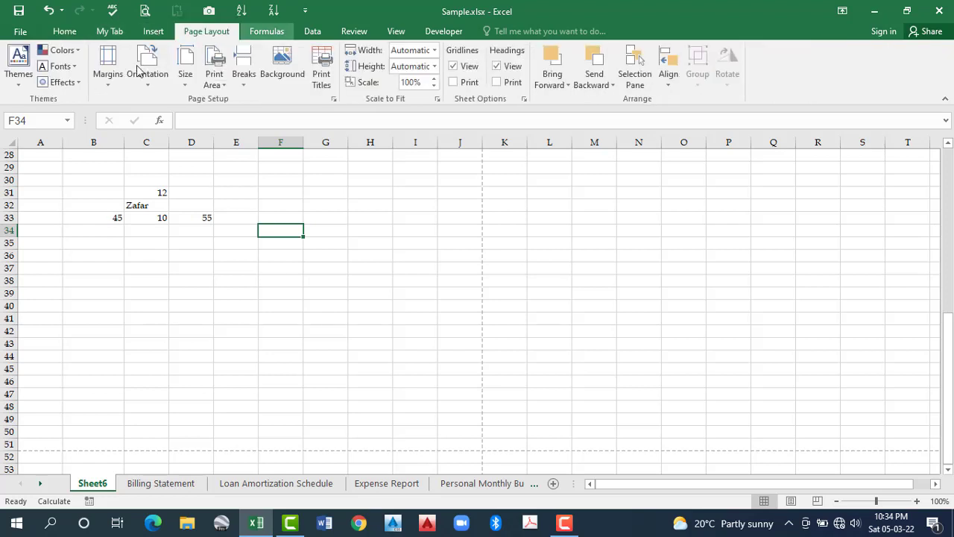
scroll(301, 101, "down", 1)
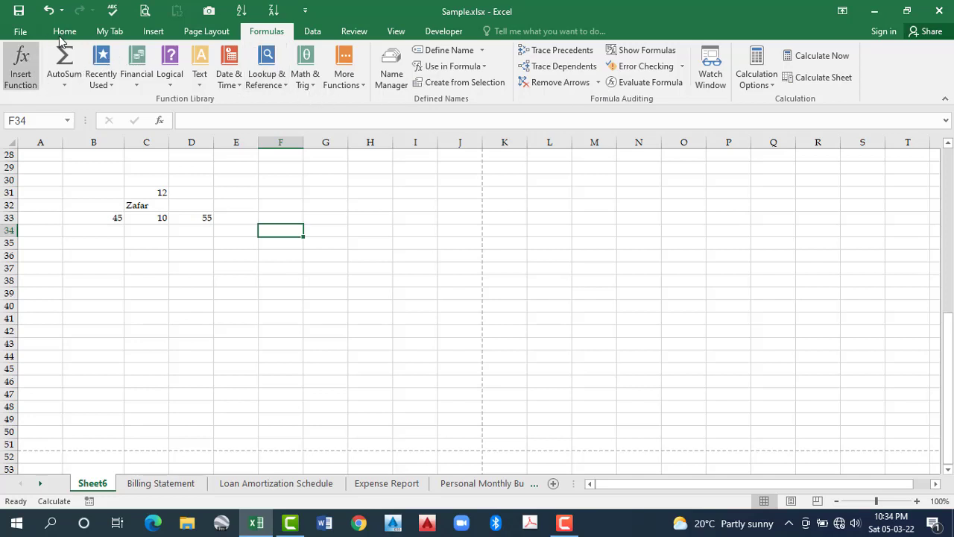
scroll(76, 68, "up", 4)
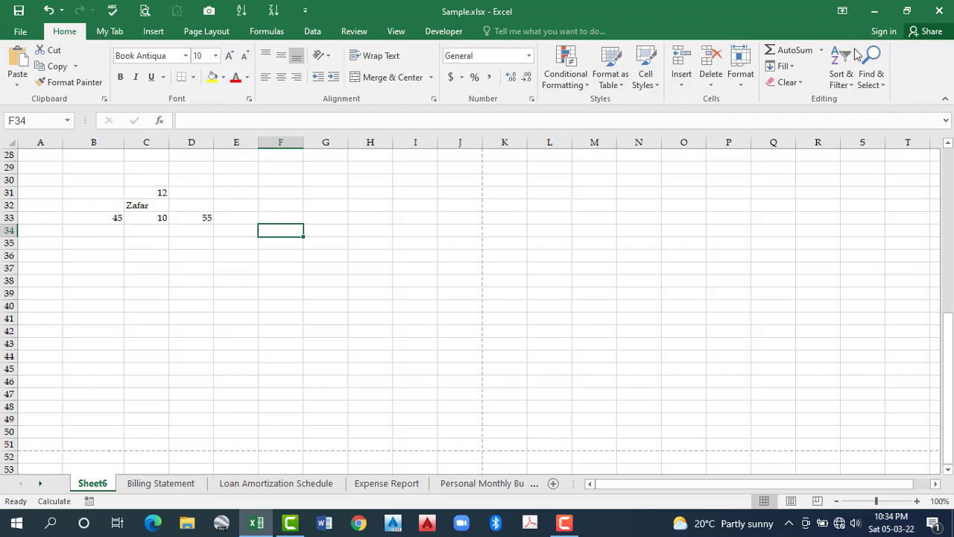
left_click(154, 34)
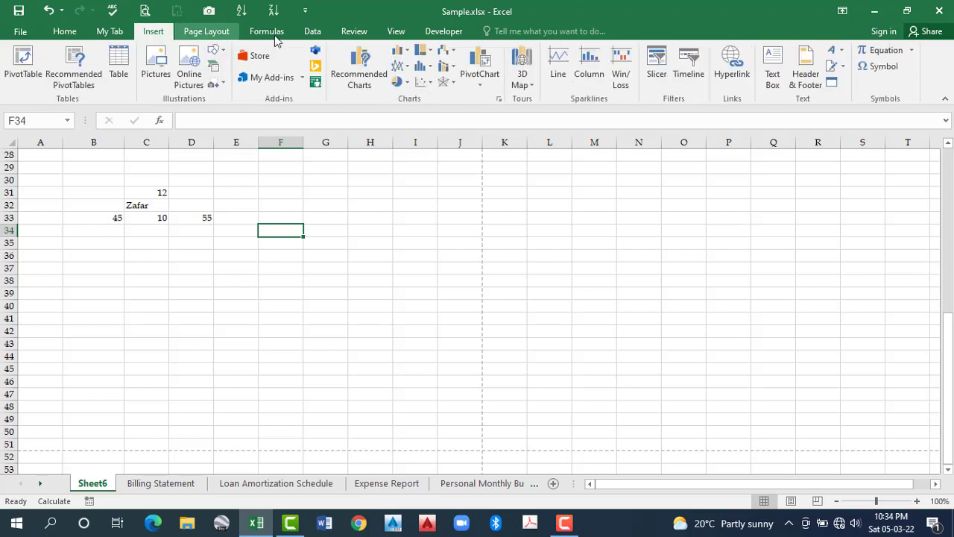
scroll(313, 33, "down", 1)
scroll(339, 41, "down", 1)
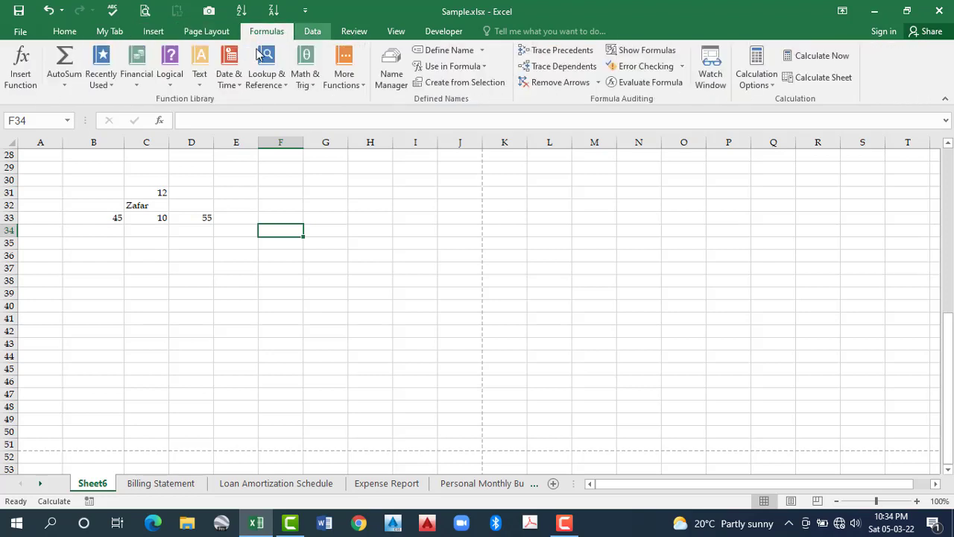
scroll(89, 47, "down", 2)
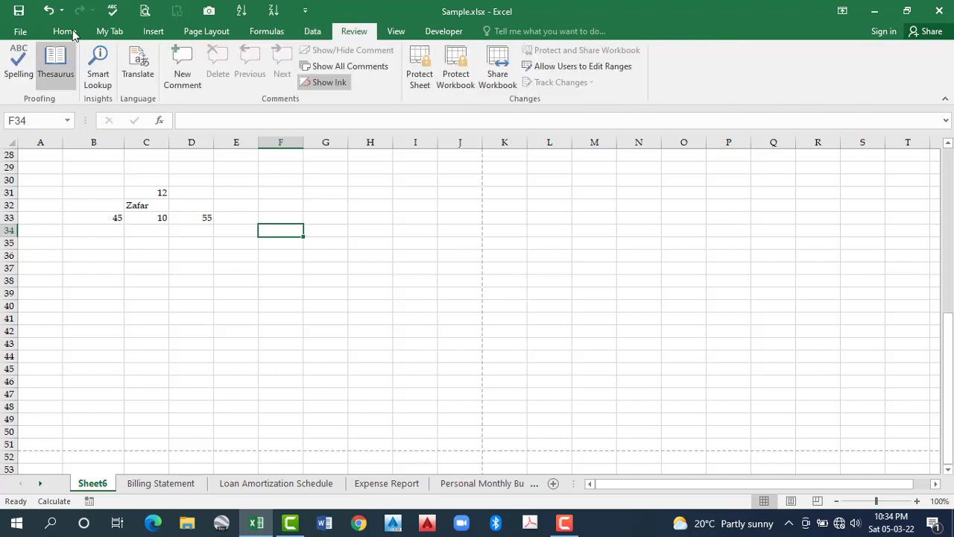
left_click(64, 34)
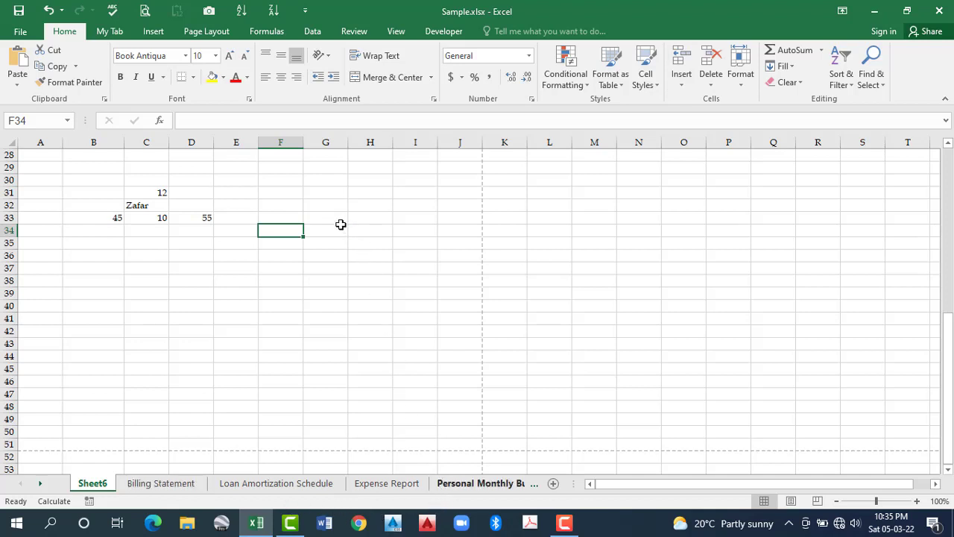
- Enter the values 23, 23, 52, 45 and 52 down cells G33 to G37
left_click(335, 217)
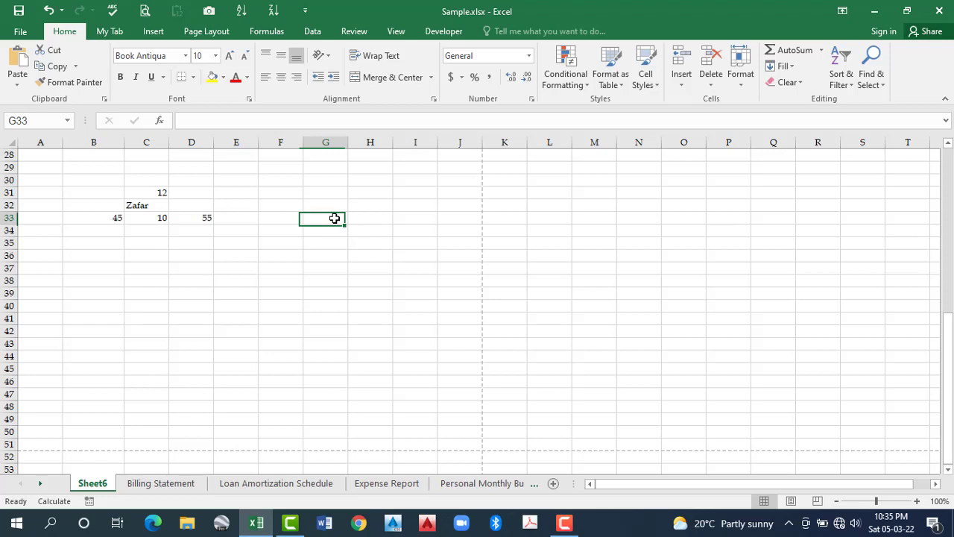
type("23")
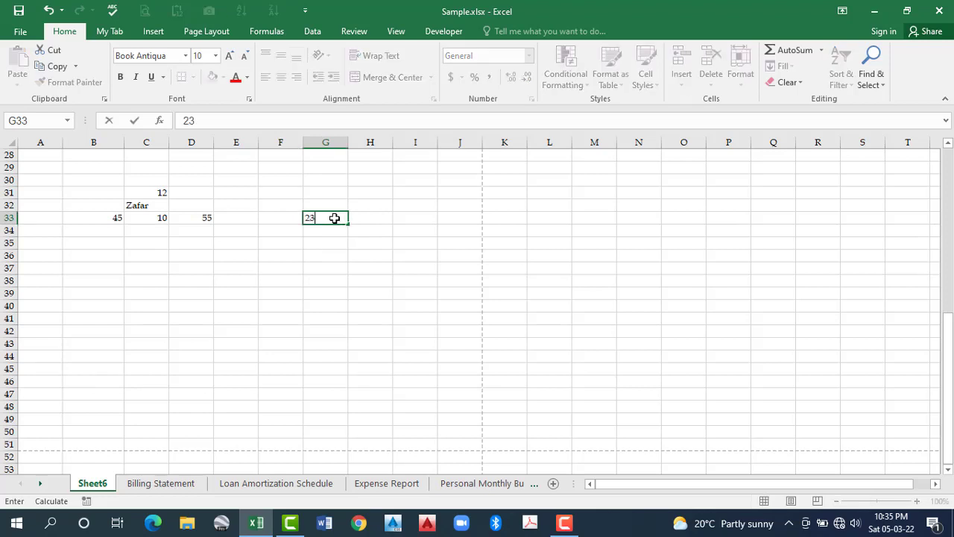
key("Return")
type("23")
key("Return")
type("52")
key("Return")
type("4")
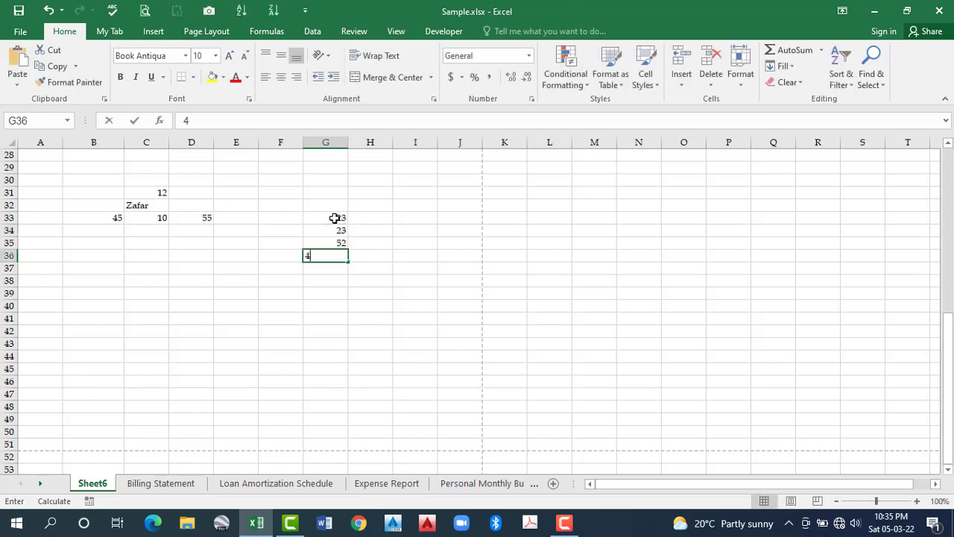
type("5")
key("Return")
type("52")
key("ctrl+Return")
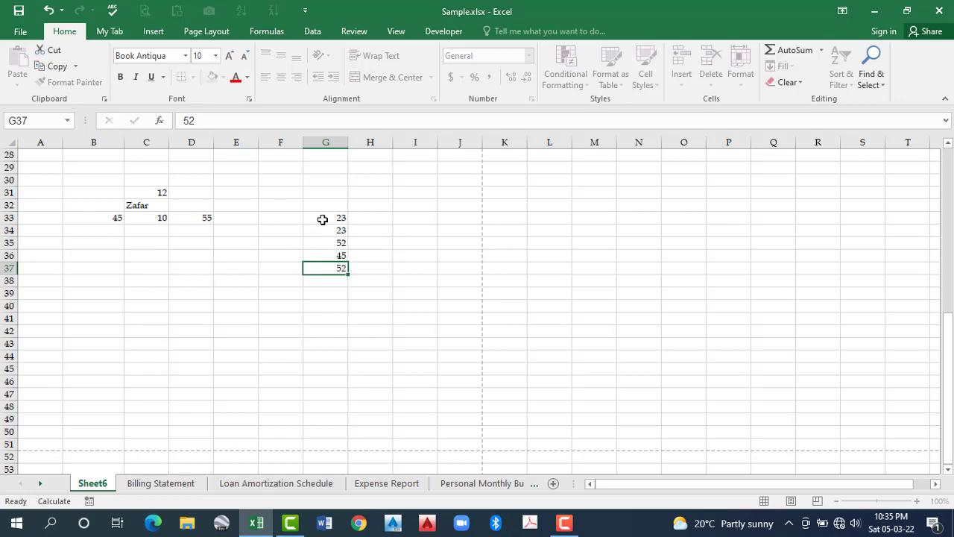
key("Return")
- Select the range G33:G37 to view its summary calculations in the status bar
key("ctrl+Up")
key("ctrl+Up")
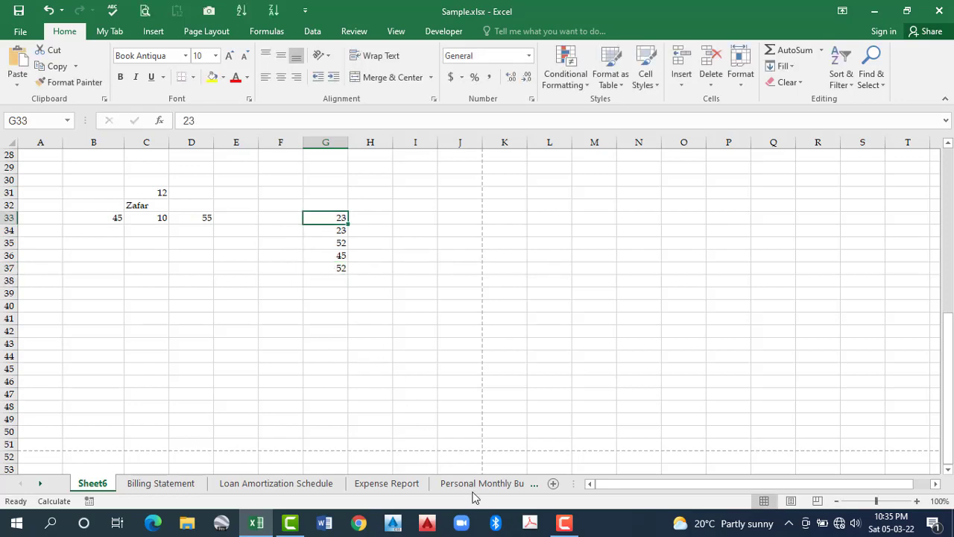
key("ctrl+shift+Down")
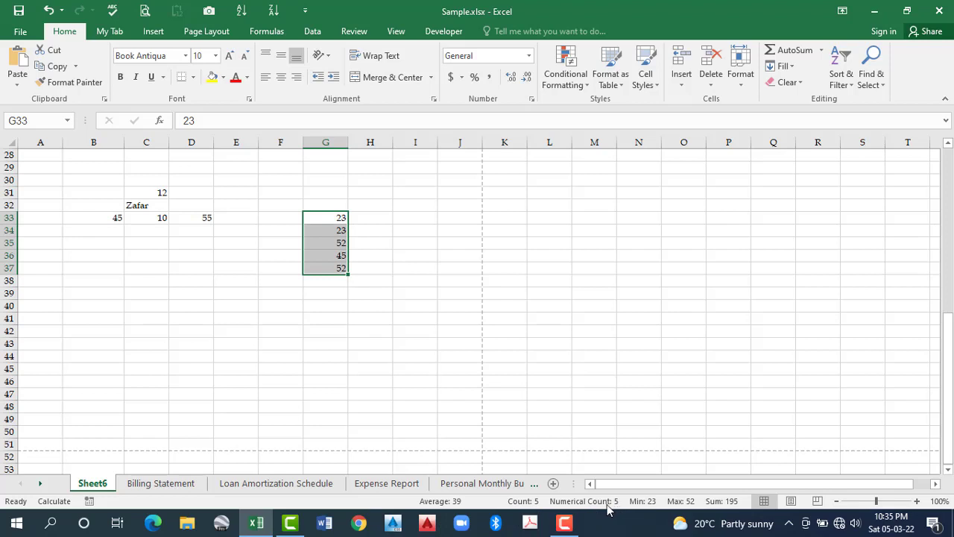
- Replace the content of cell G37 with the text aaa
left_click(331, 273)
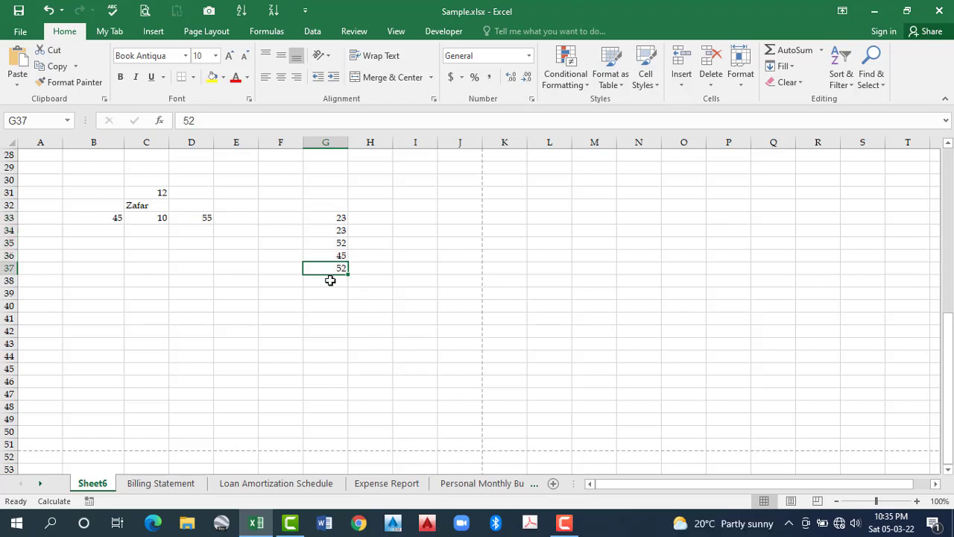
type("aaa")
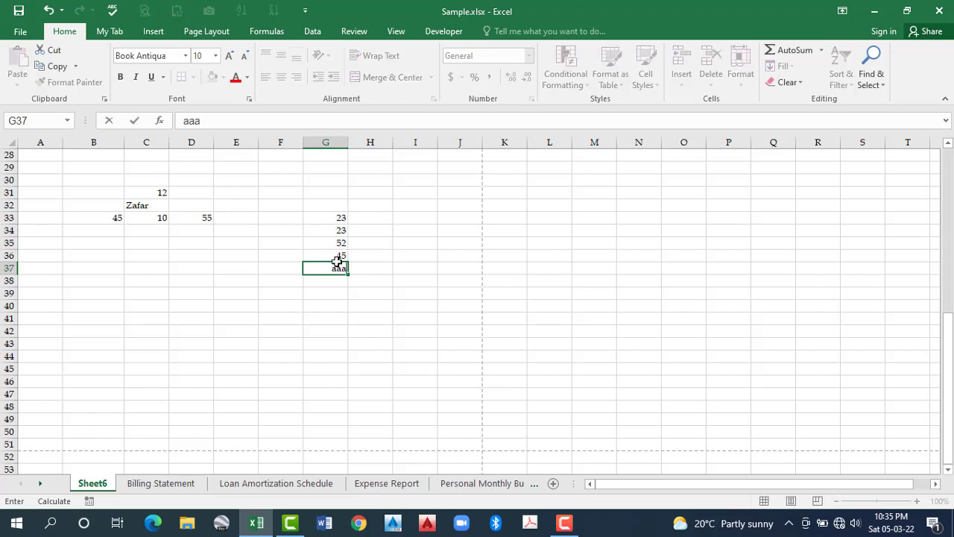
left_click(369, 319)
- Reselect G33:G37 and examine its status bar calculations and the available status bar customization options
left_click_drag(335, 219, 338, 270)
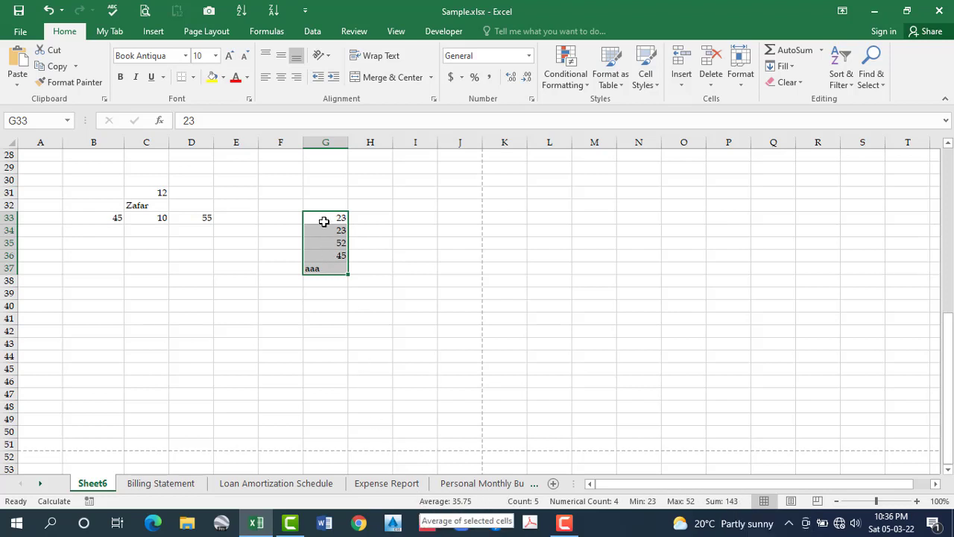
right_click(405, 498)
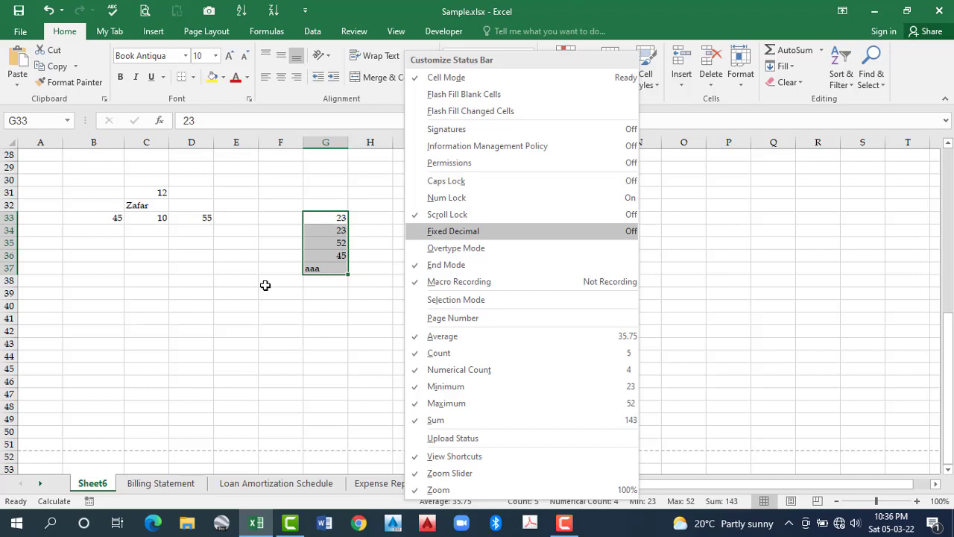
left_click(239, 231)
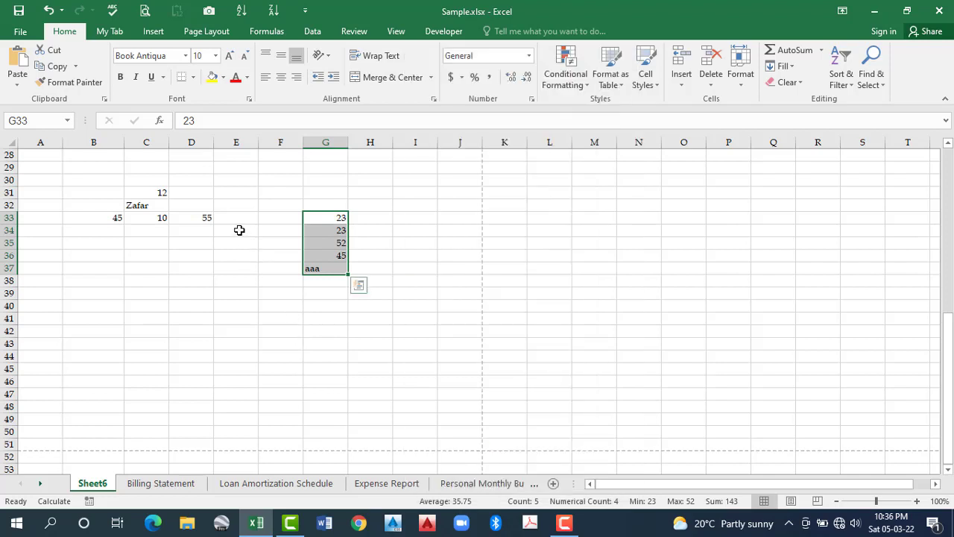
- Enter 23232 in cell E34, observing the status bar's cell mode indicator
left_click(239, 230)
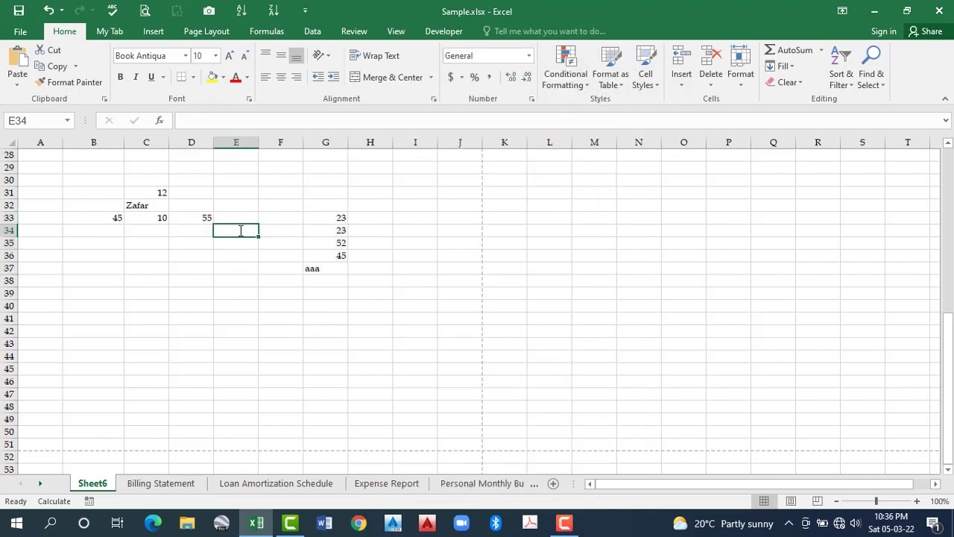
double_click(240, 230)
key("Escape")
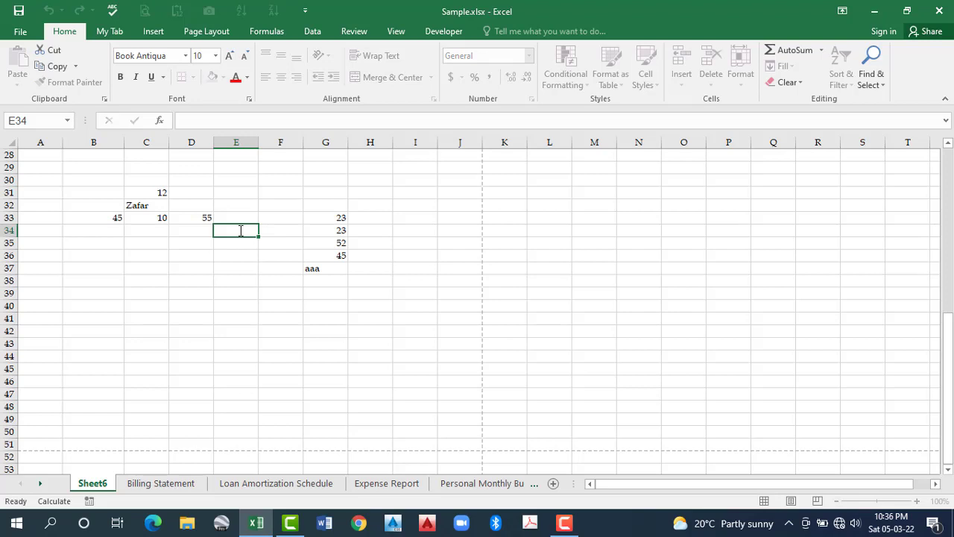
type("23232")
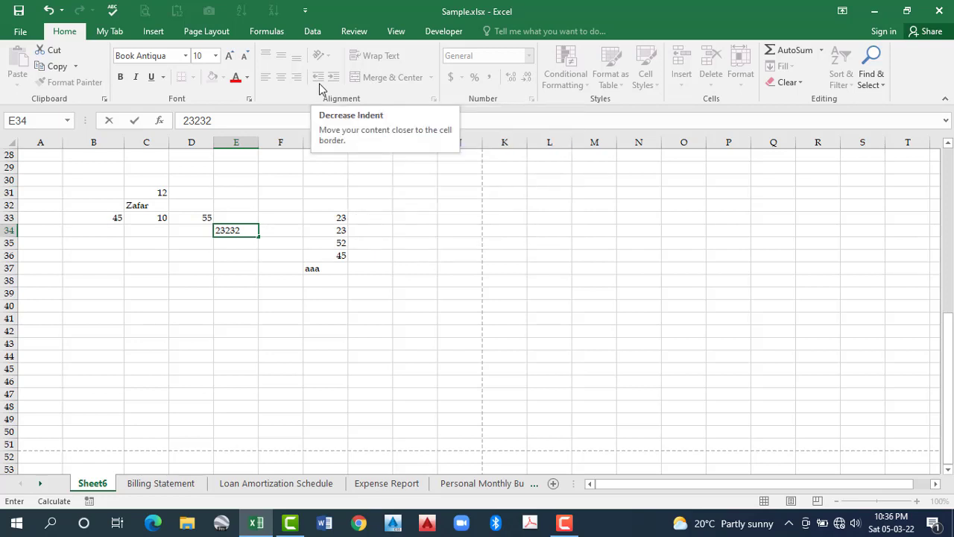
key("Return")
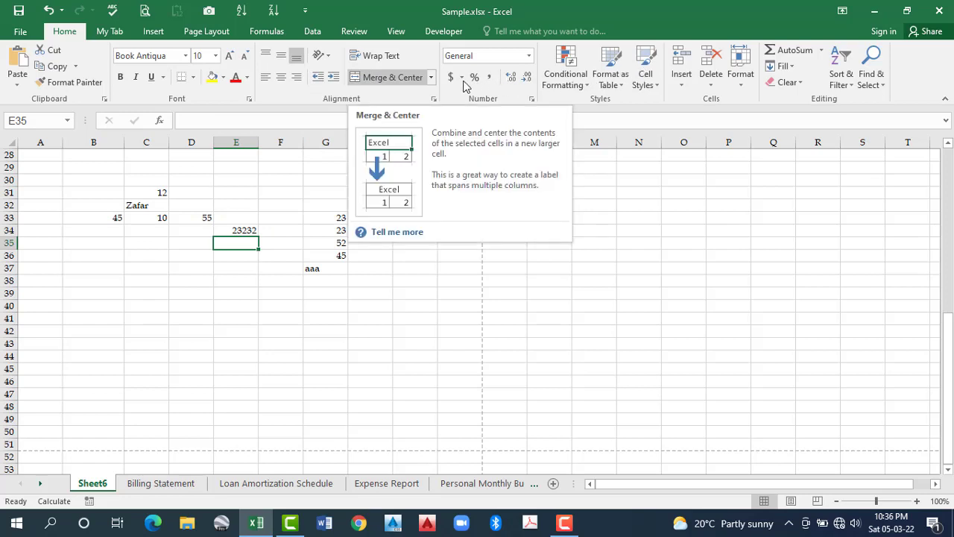
- Open cell E34 for editing to examine the cell mode indicator, and leave its content as it is
double_click(254, 229)
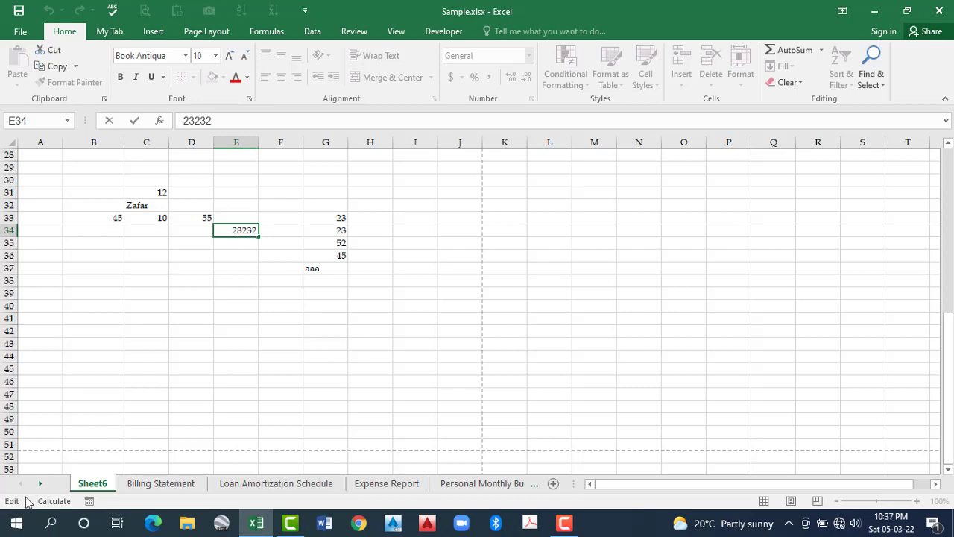
key("Return")
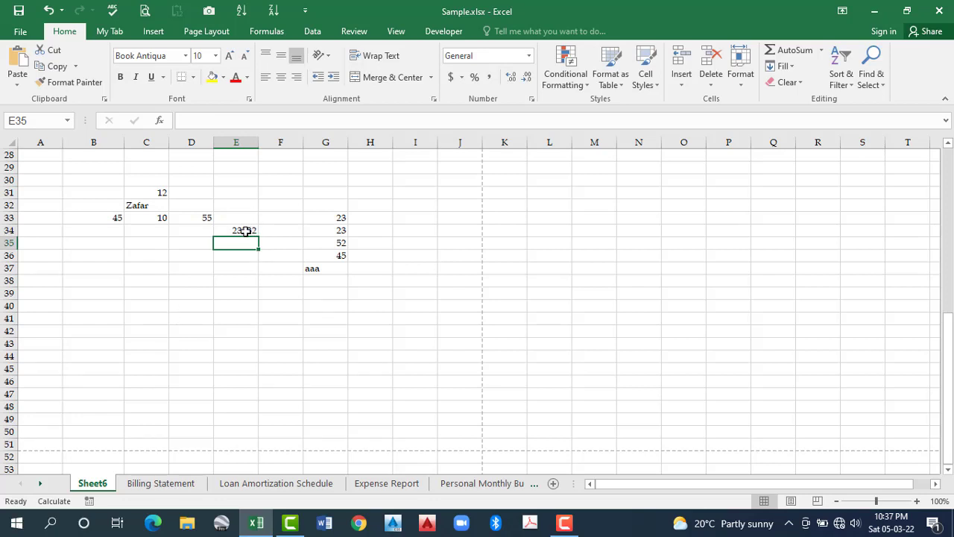
left_click(247, 230)
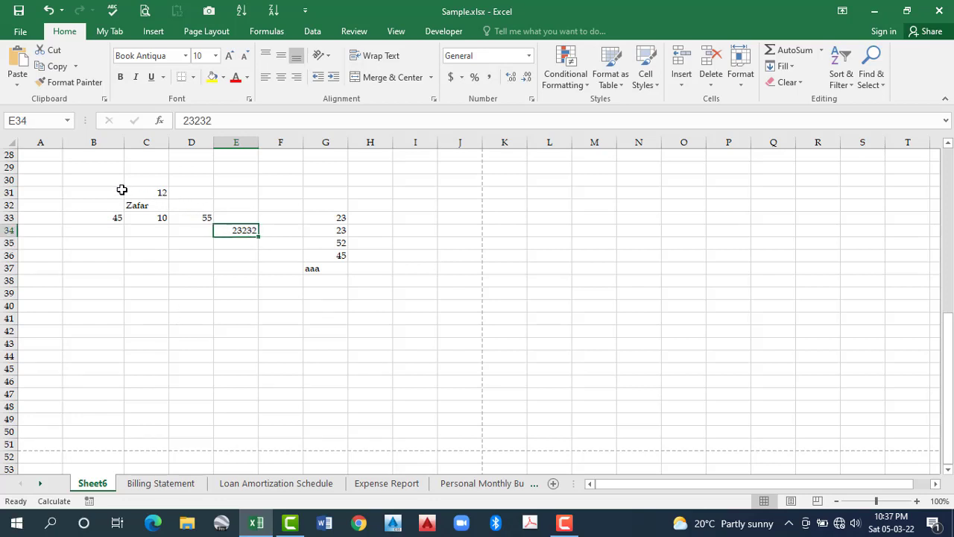
- Clear the sample data from the range B29:H40 and select cell G6 near the top of the sheet
scroll(108, 258, "up", 9)
scroll(90, 239, "down", 7)
left_click_drag(90, 239, 377, 381)
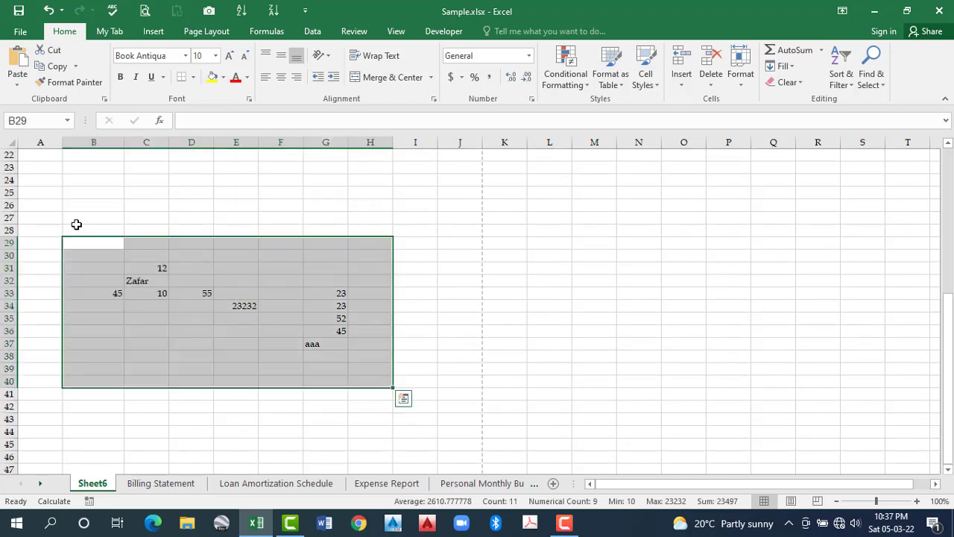
key("Delete")
scroll(110, 172, "up", 7)
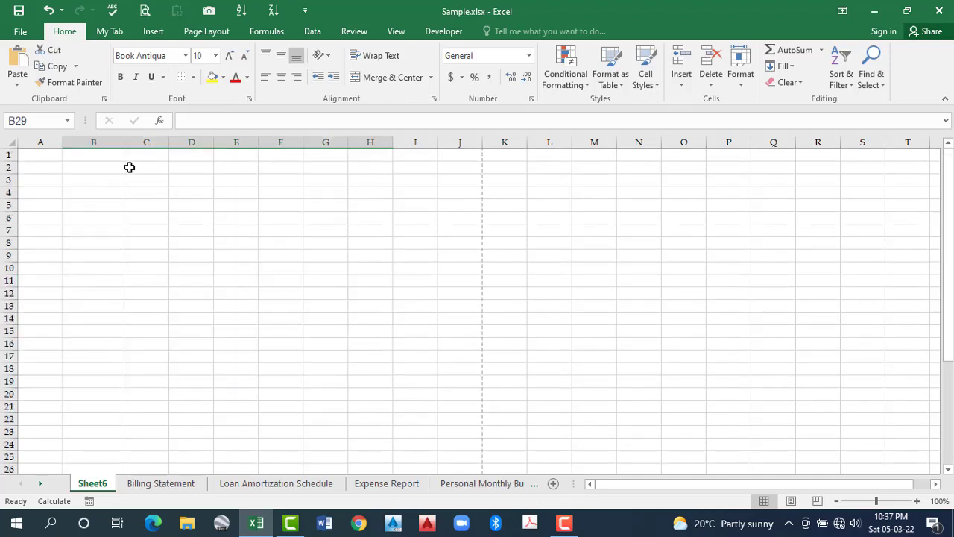
left_click(122, 167)
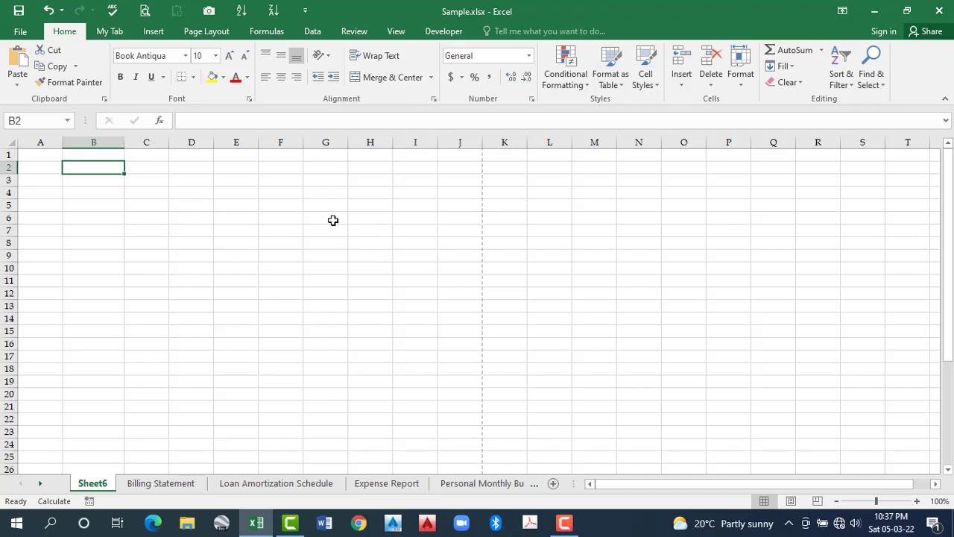
left_click(334, 221)
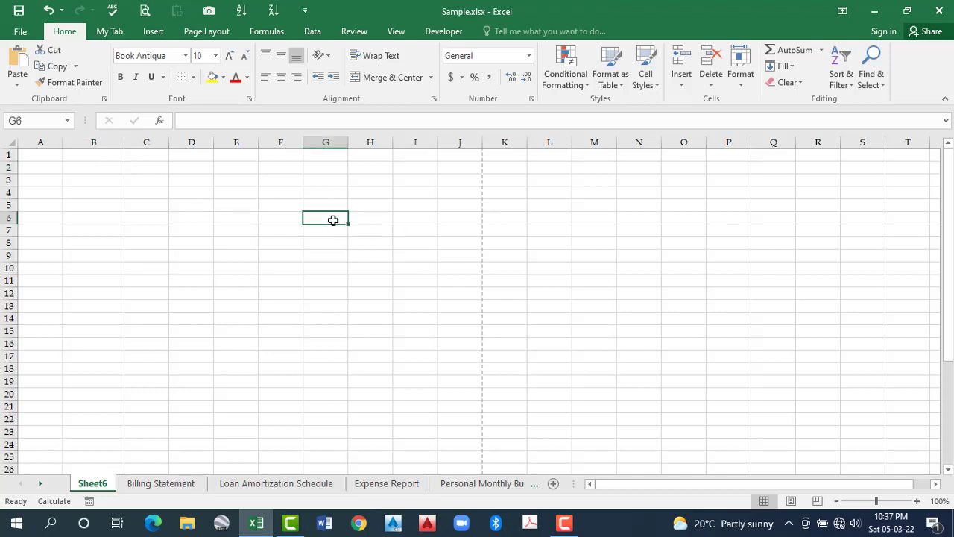
- Move the active cell down column G, one row at a time, from G6 to G17
key("Return")
key("Down")
key("Down")
key("Down")
key("Down")
key("Down")
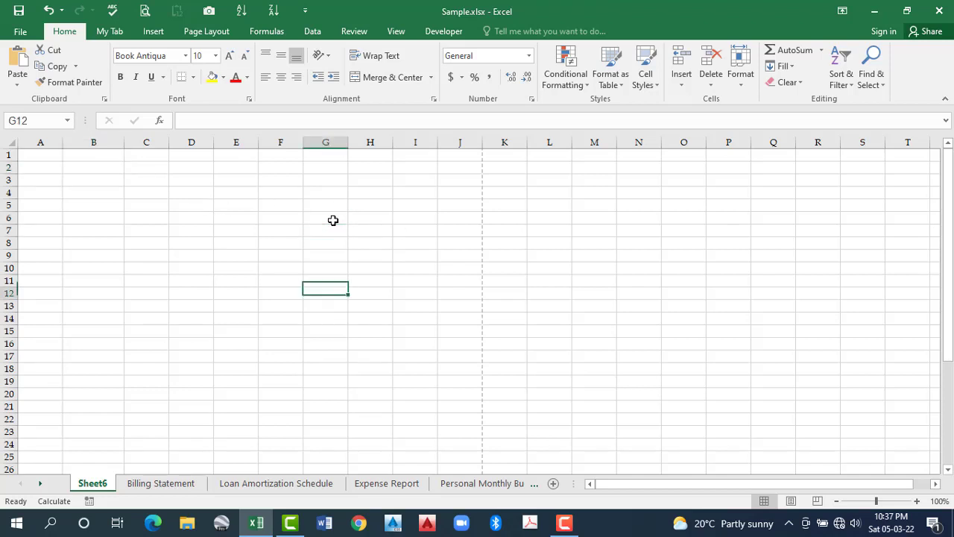
key("Down")
key("Down")
key("Down")
key("Down")
key("Down")
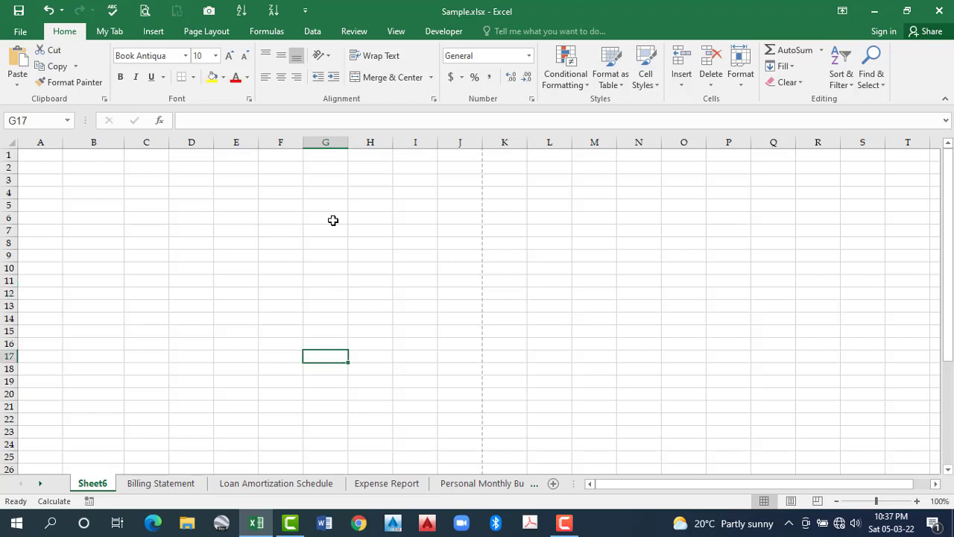
- Move the active cell up column G, one row at a time, to G4
key("Up")
key("Up")
key("Up")
key("Up")
key("Up")
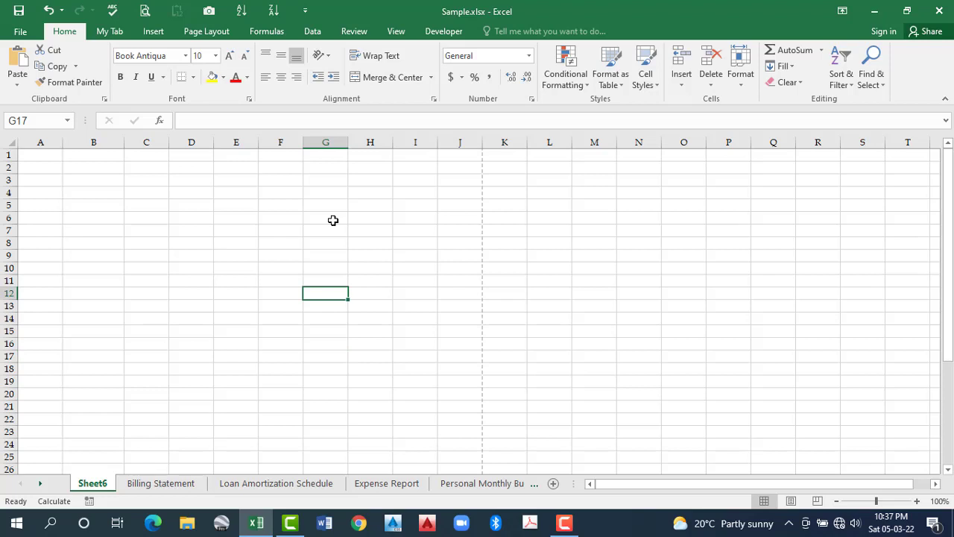
key("Up")
key("Up")
key("Up")
key("Up")
key("Up")
key("Up")
key("Up")
key("Up")
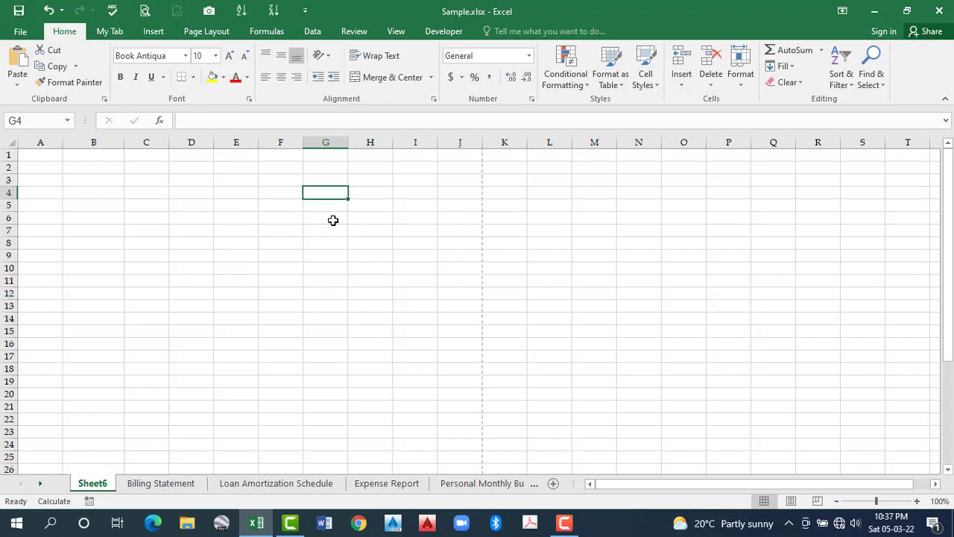
- Move the active cell down to G7, and step across row 7 cell by cell to Q7
key("Down")
key("Down")
key("Down")
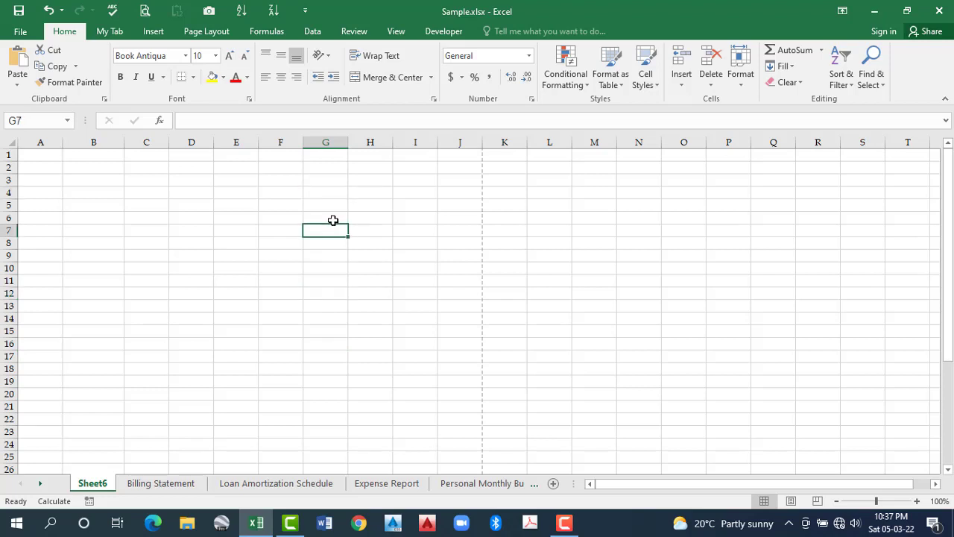
key("Right")
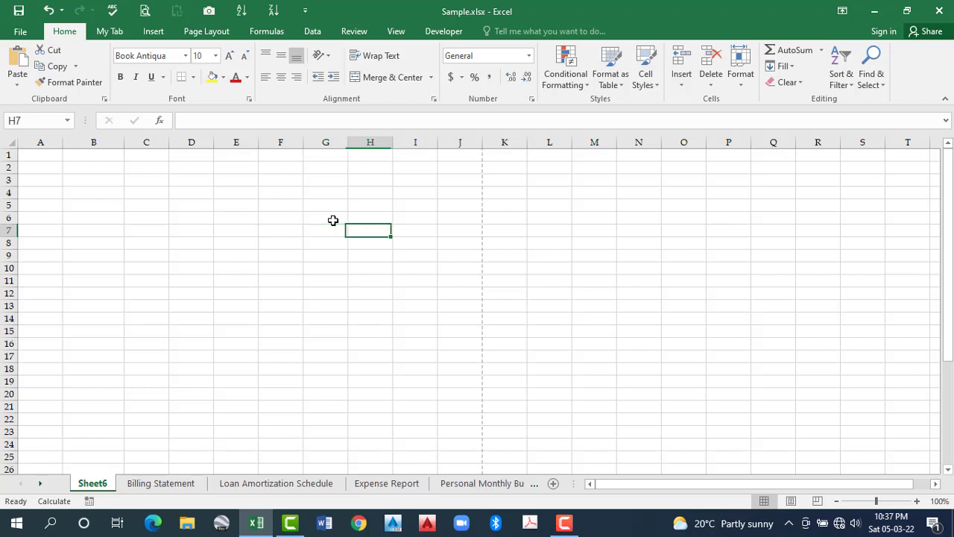
key("Right")
key("Right")
key("Right")
key("Right")
key("Right")
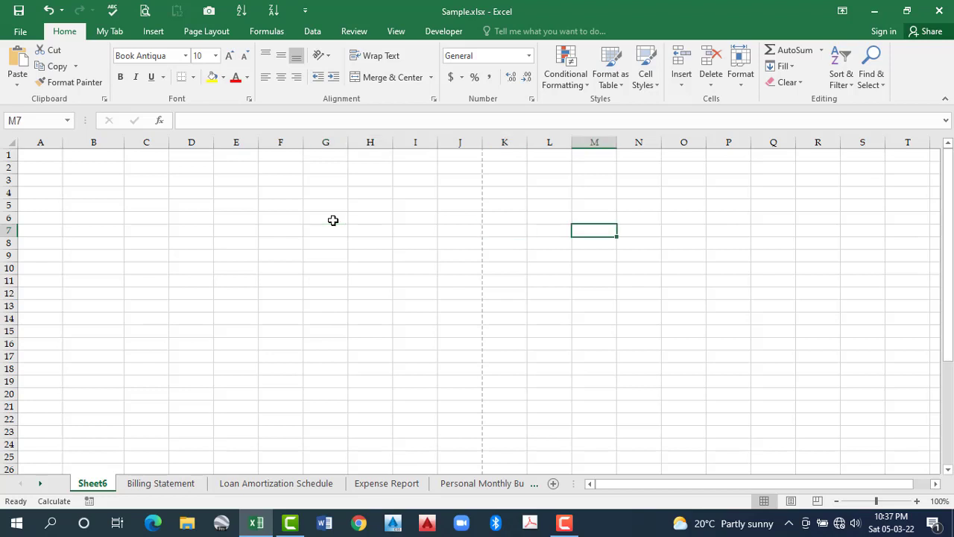
key("Right")
key("Right")
key("Right")
key("Right")
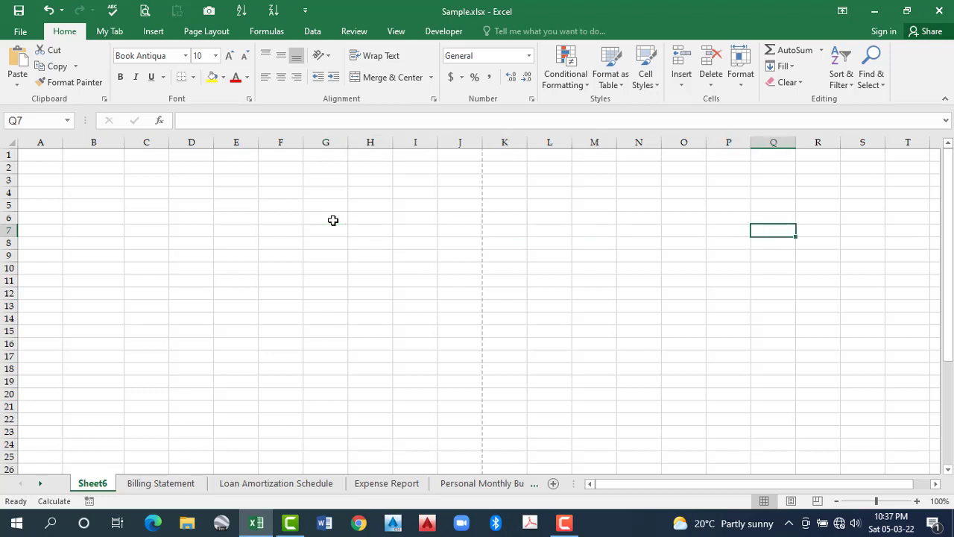
- Step the active cell back along row 7, one column at a time, to E7
key("Left")
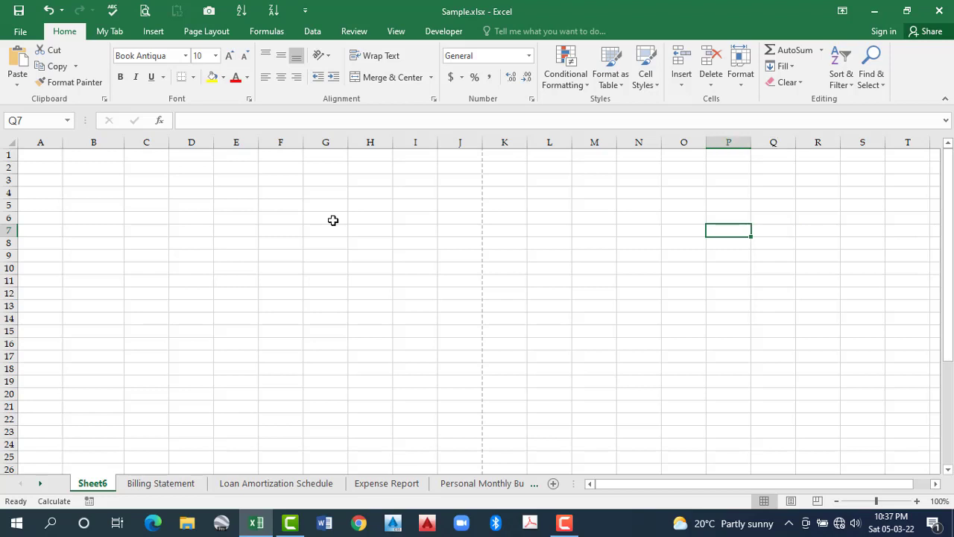
key("Left")
key("Left")
key("Left")
key("Left")
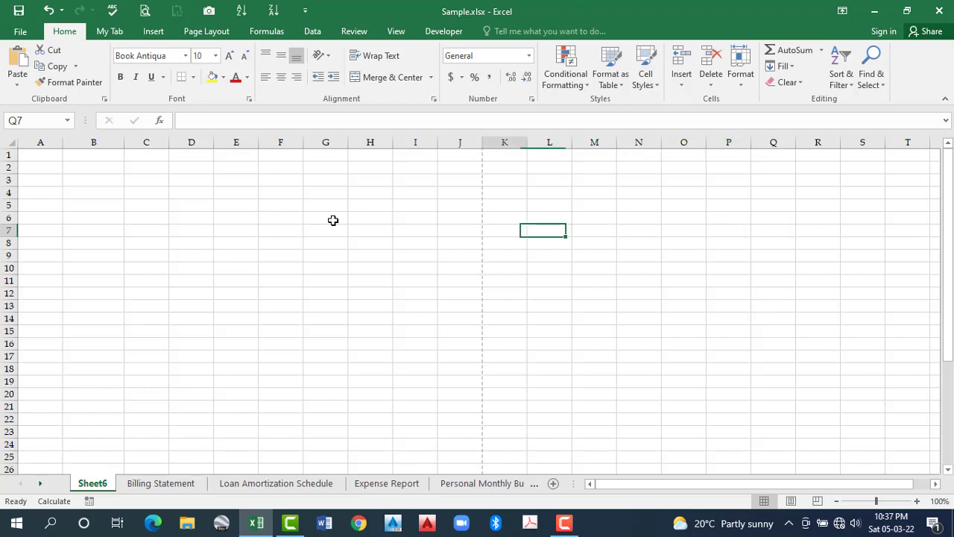
key("Left")
key("Left")
key("Left")
key("Left")
key("Left")
key("Left")
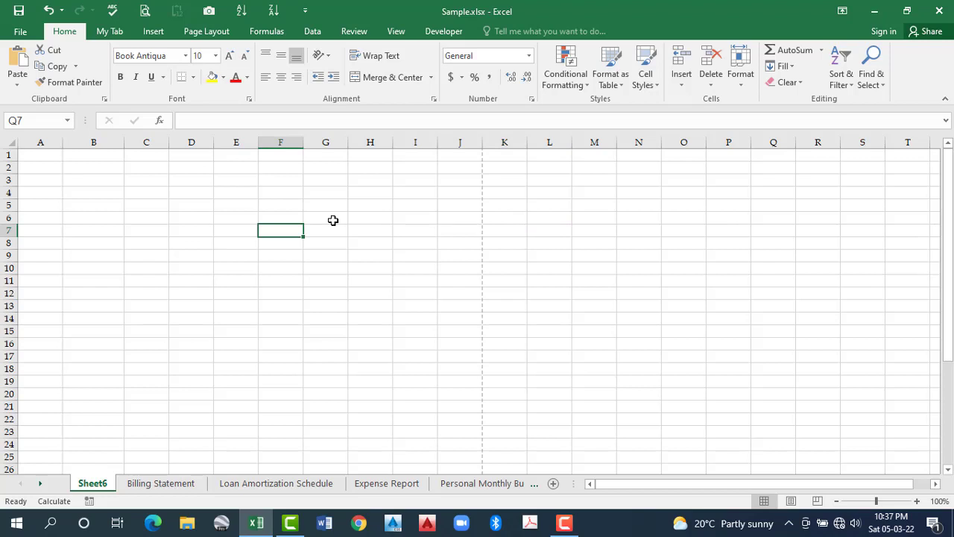
key("Left")
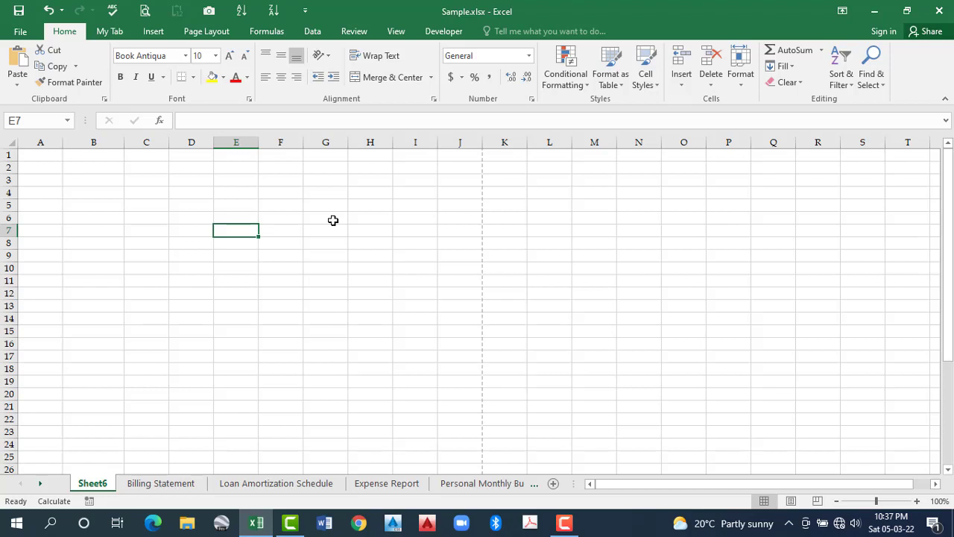
- Step the active cell forward along row 7, one column at a time, to O7
key("Right")
key("Right")
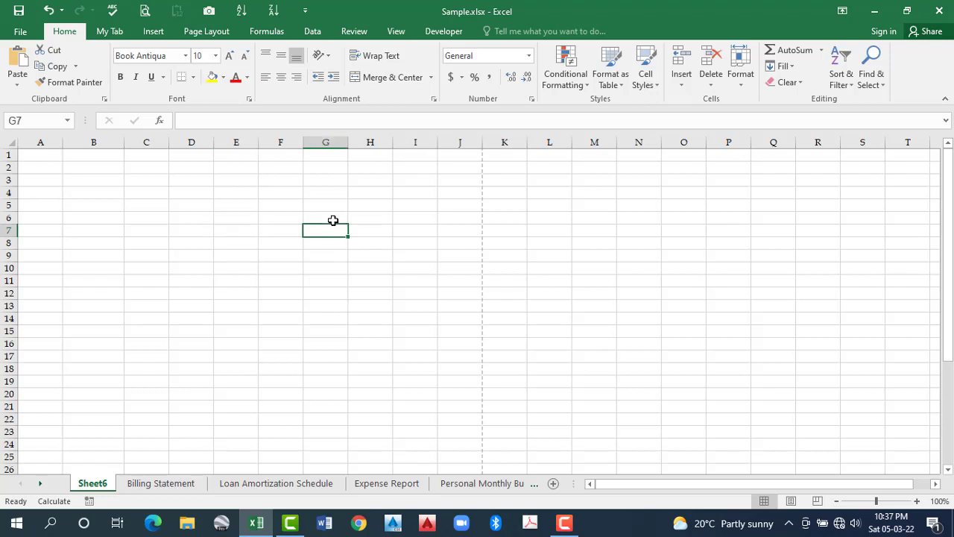
key("Right")
key("Right")
key("Right")
key("Right")
key("Right")
key("Right")
key("Right")
key("Right")
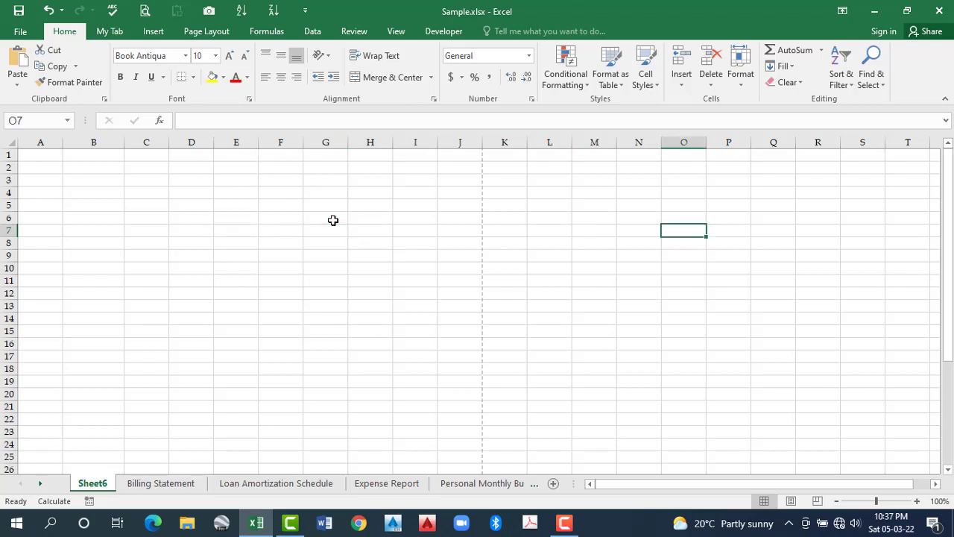
- Step the active cell back along row 7 as far as column B, and return to E7
key("Left")
key("Left")
key("Left")
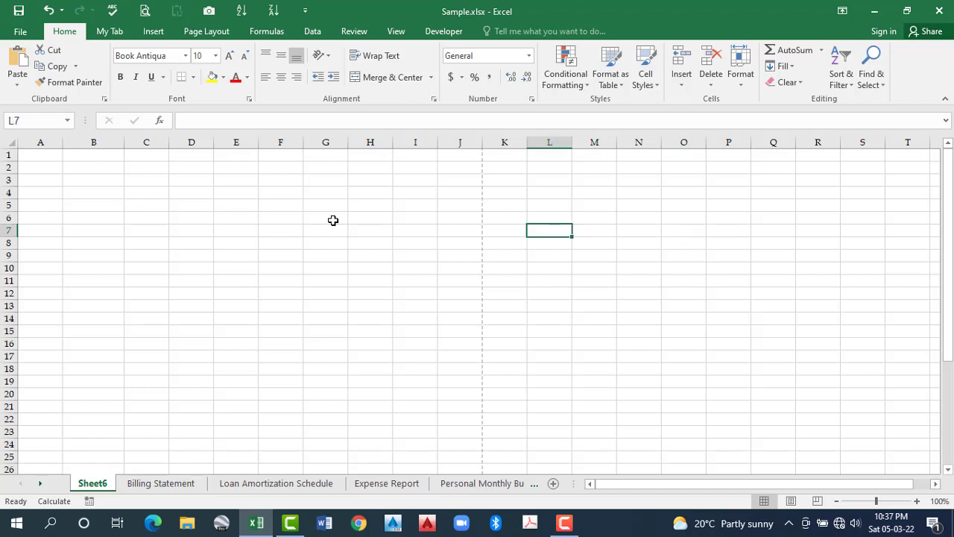
key("Left")
key("Left")
key("Left")
key("Left")
key("Left")
key("Left")
key("Left")
key("Left")
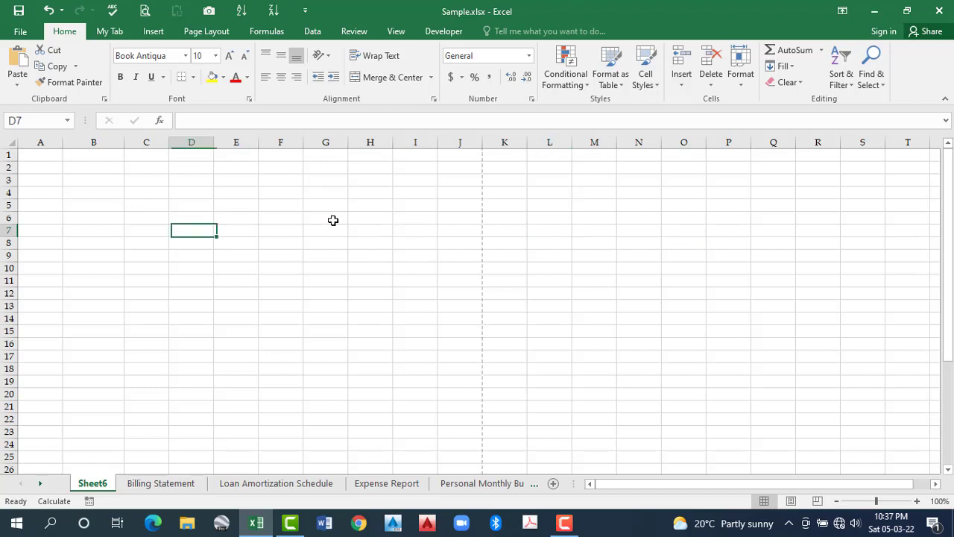
key("Left")
key("Left")
key("Right")
key("Right")
key("Right")
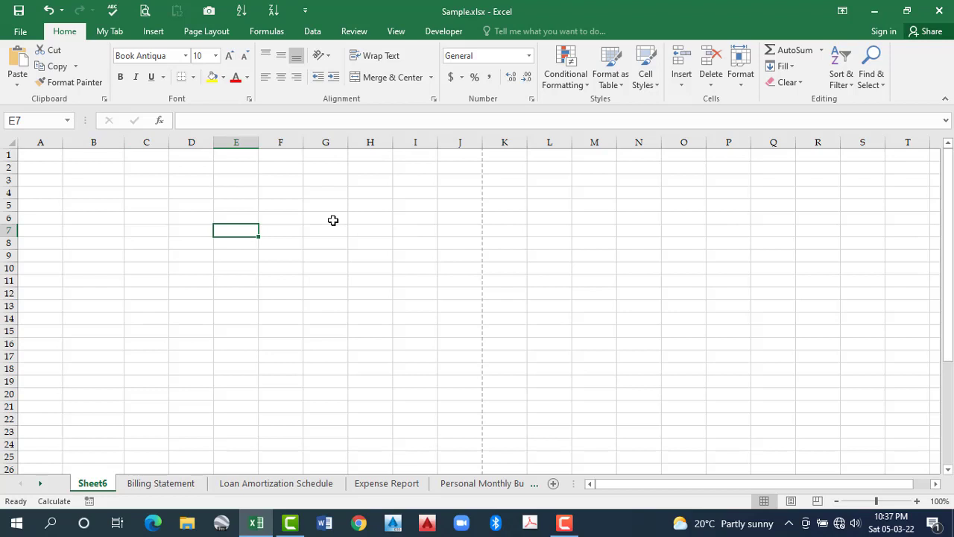
- Move the active cell down column E, one row at a time, to E16
key("Down")
key("Down")
key("Down")
key("Down")
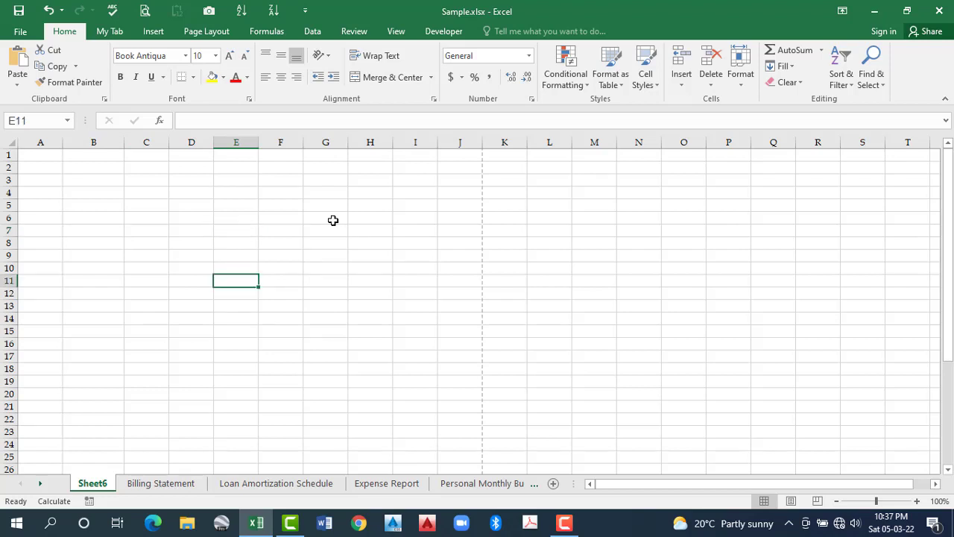
key("Down")
key("Down")
key("Down")
key("Down")
key("Down")
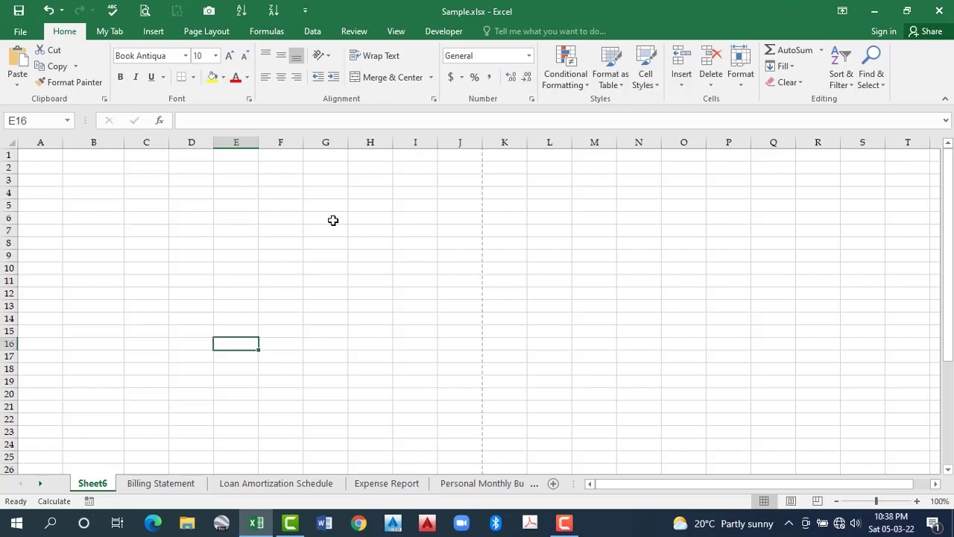
- Move the active cell up column E to E5, and settle on E7
key("Up")
key("Up")
key("Up")
key("Up")
key("Up")
key("Up")
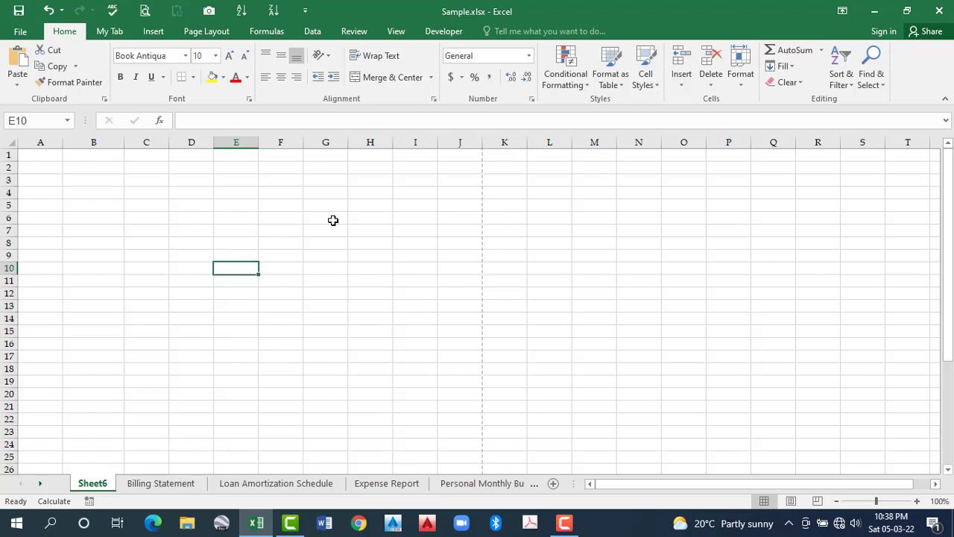
key("Up")
key("Up")
key("Up")
key("Up")
key("Up")
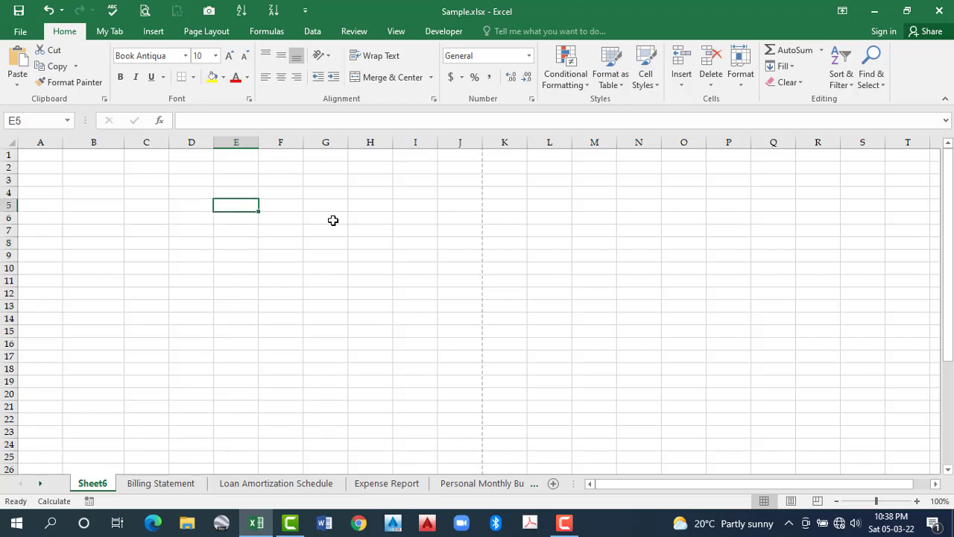
key("Down")
key("Down")
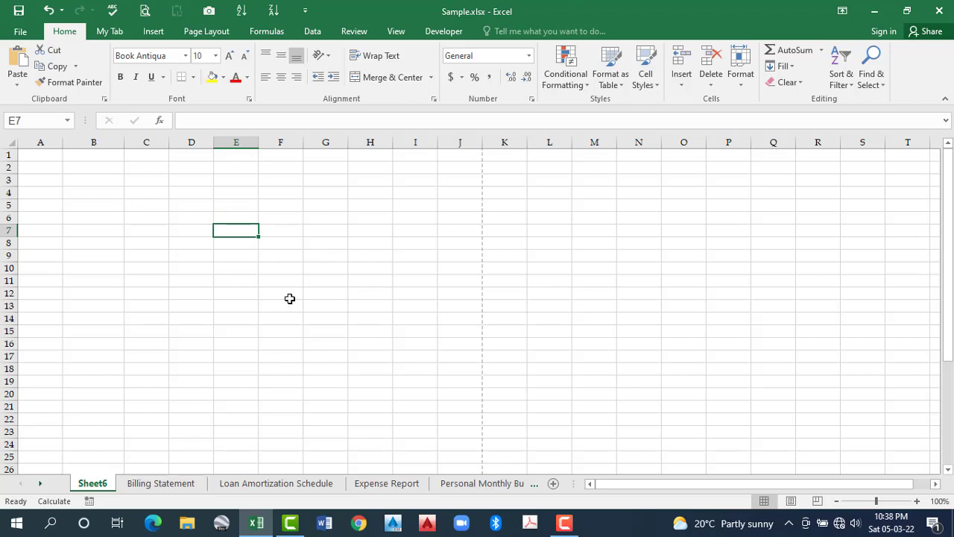
- Steer the active cell from E7 across row 7, down several rows and back across to C13
key("Right")
key("Right")
key("Right")
key("Right")
key("Down")
key("Down")
key("Down")
key("Down")
key("Down")
key("Left")
key("Left")
key("Left")
key("Left")
key("Left")
key("Down")
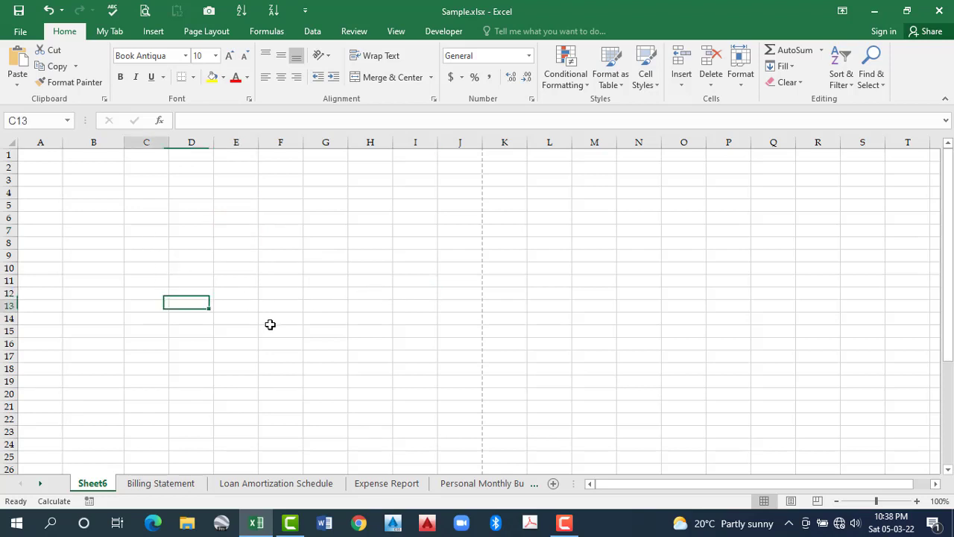
- Steer the active cell from C13 up a few rows, across the columns and down to F16
key("Up")
key("Up")
key("Up")
key("Up")
key("Up")
key("Left")
key("Right")
key("Right")
key("Right")
key("Down")
key("Down")
key("Down")
key("Down")
key("Down")
key("Down")
key("Down")
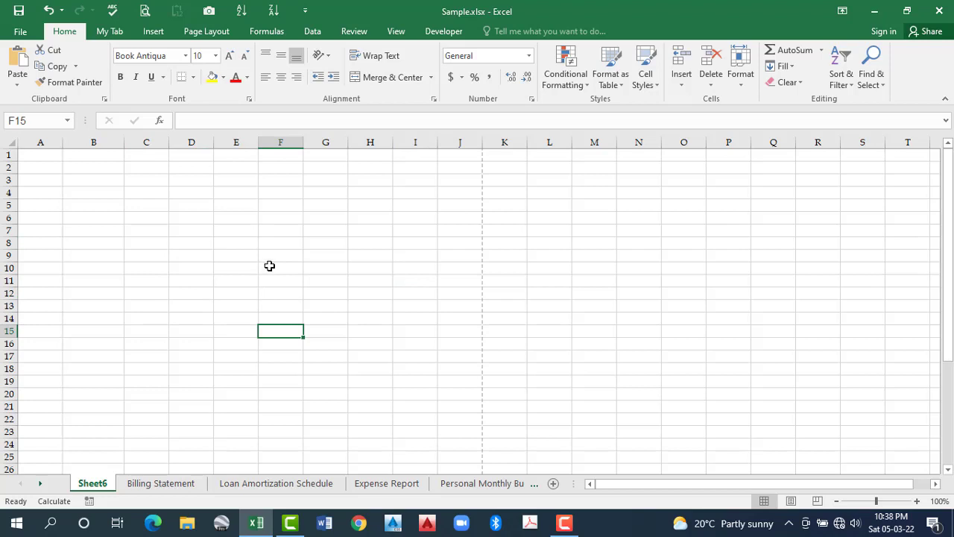
key("Down")
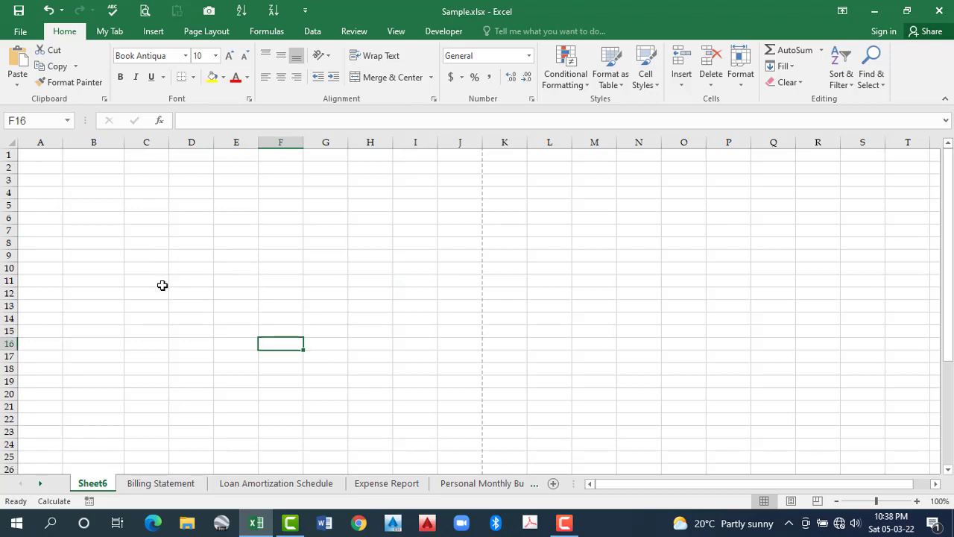
- Scroll through the sheet past row 50 and back to row 1, keeping F16 as the active cell
scroll(163, 288, "down", 8)
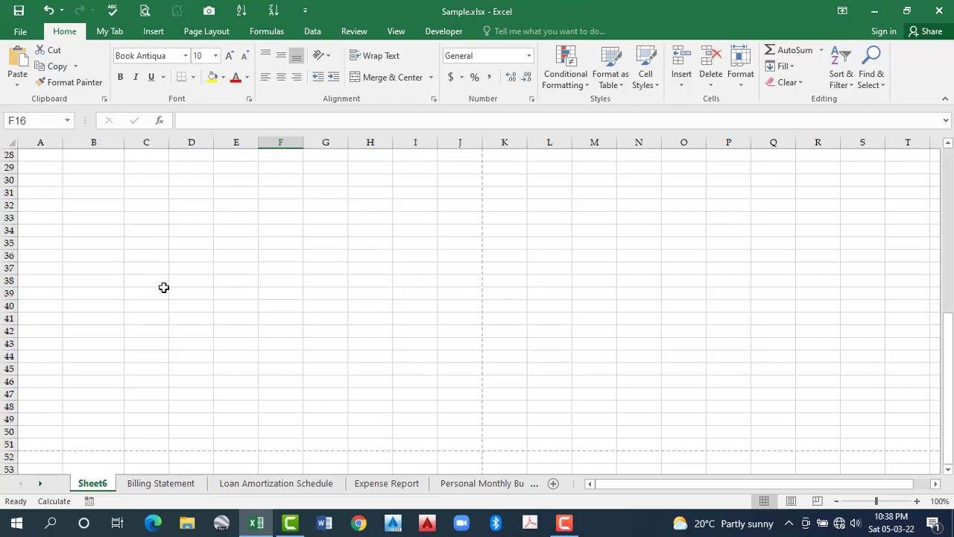
scroll(165, 283, "down", 2)
scroll(165, 283, "up", 10)
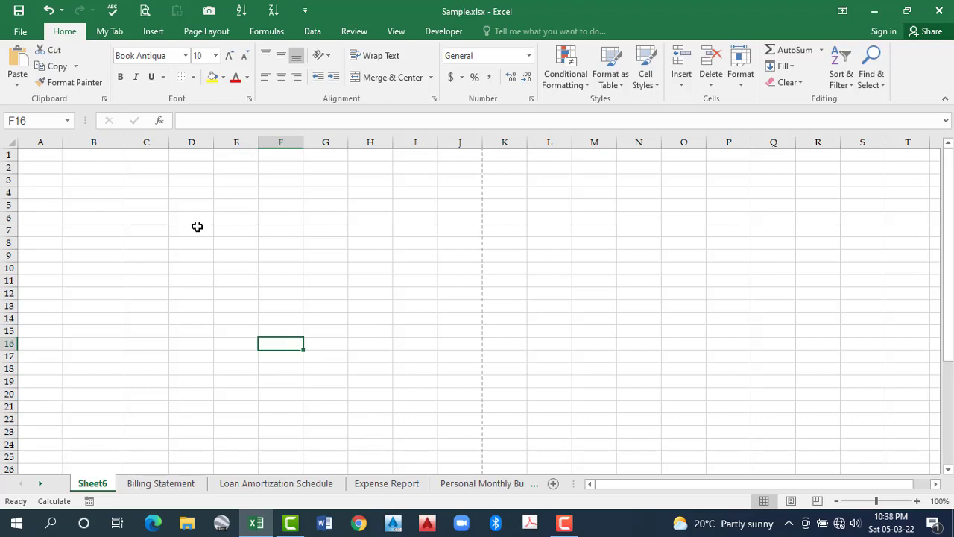
- Move the active cell down column F, one row at a time, to F25
key("Down")
key("Down")
key("Down")
key("Down")
key("Down")
key("Down")
key("Down")
key("Down")
key("Down")
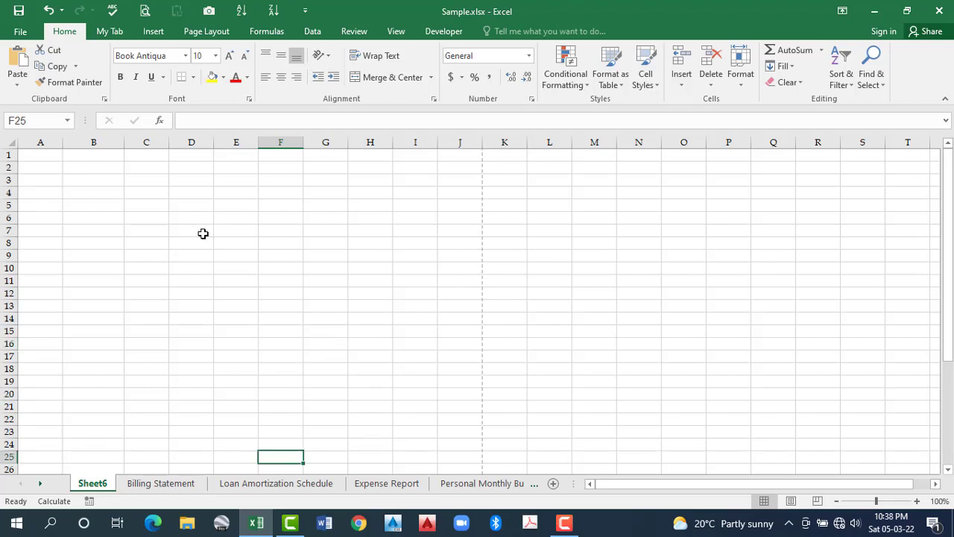
- Select cell D7, and step the active cell from there to C5
left_click(203, 233)
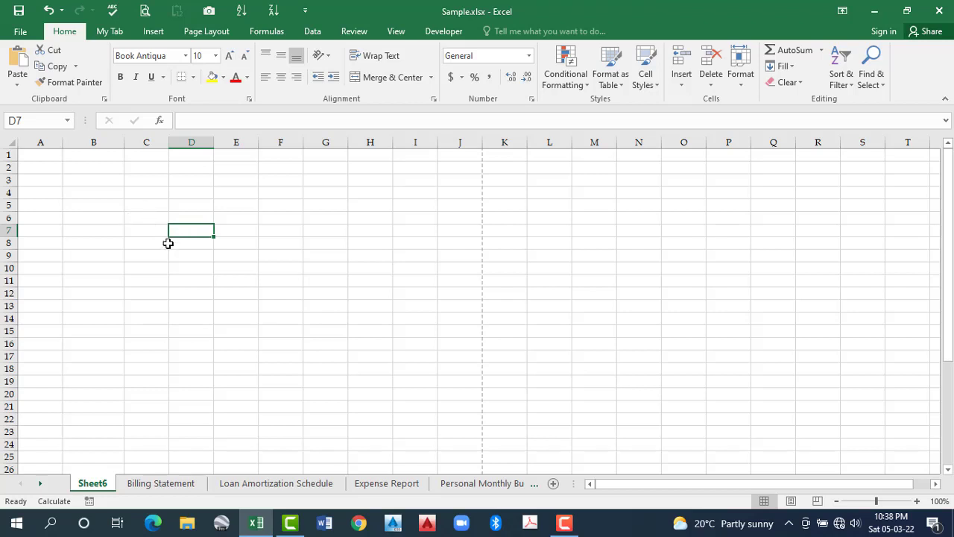
key("Left")
key("Up")
key("Up")
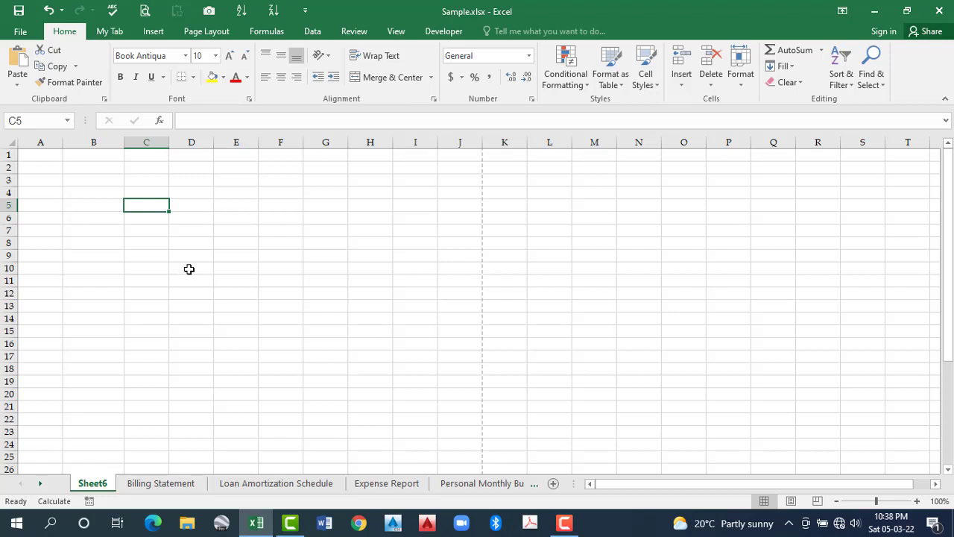
- Jump the active cell one screen at a time from C5 down to C55 and back up to C5
key("Page_Down")
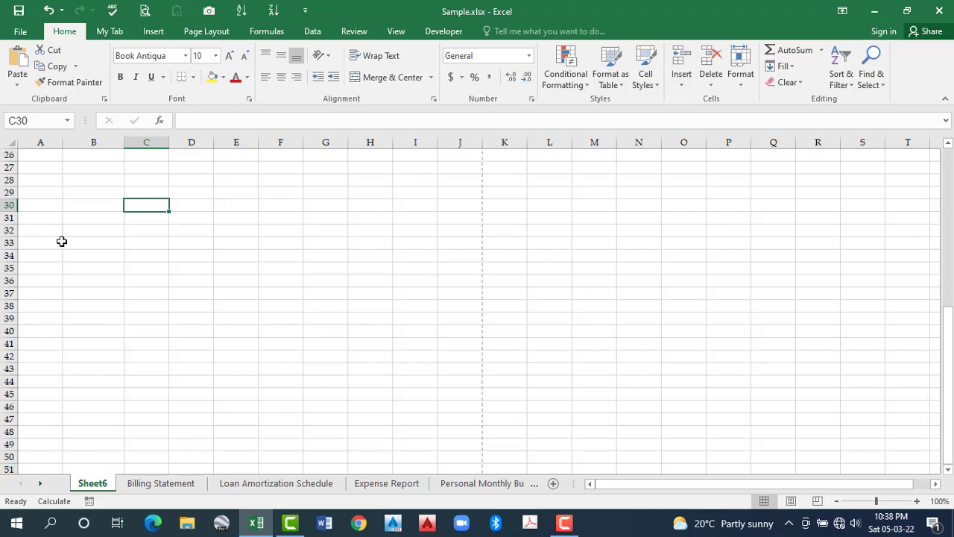
key("Page_Down")
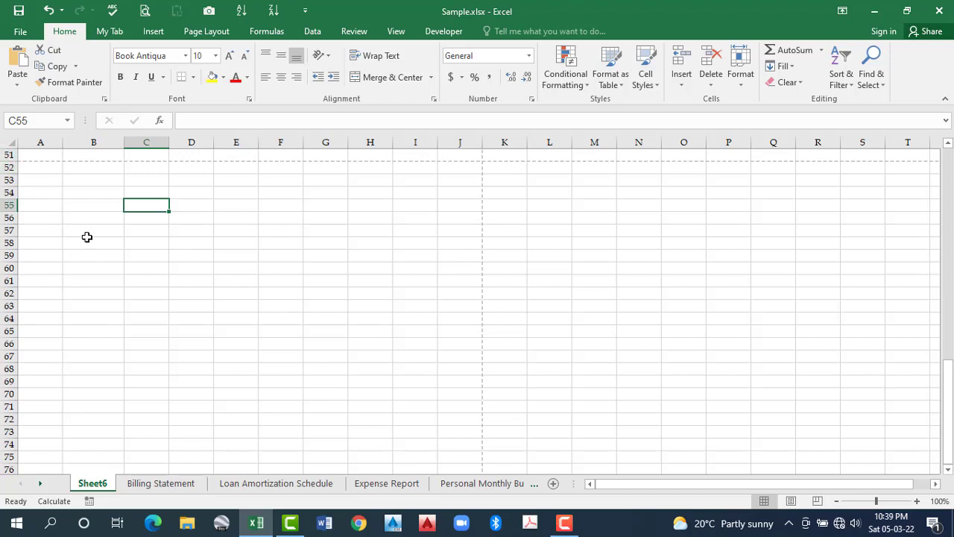
key("Page_Up")
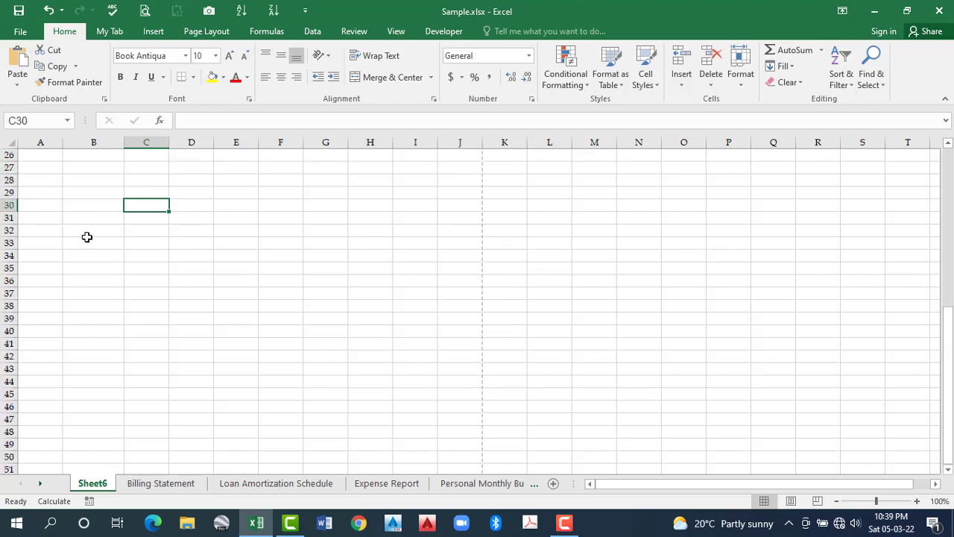
key("Page_Up")
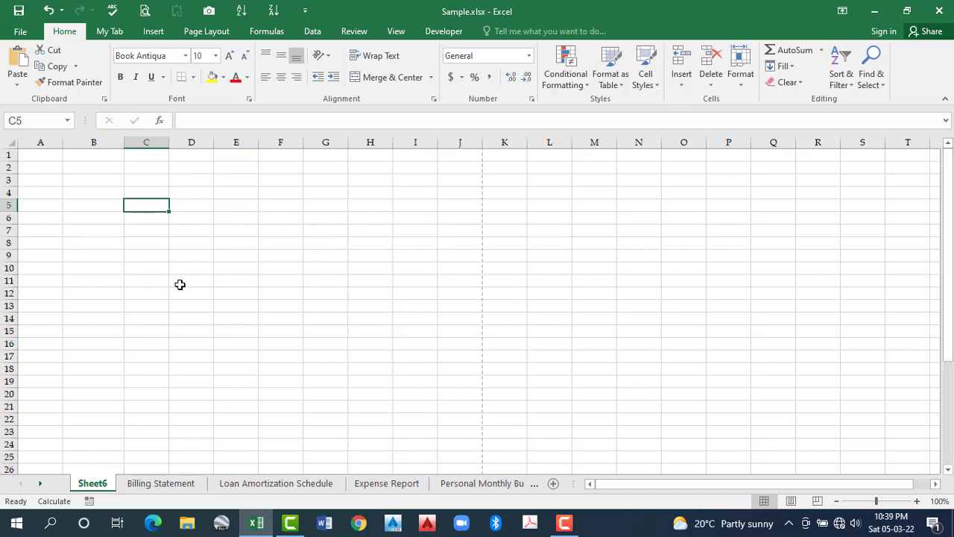
- Move the active cell down column C, one row at a time, to C11
key("Down")
key("Down")
key("Down")
key("Down")
key("Down")
key("Down")
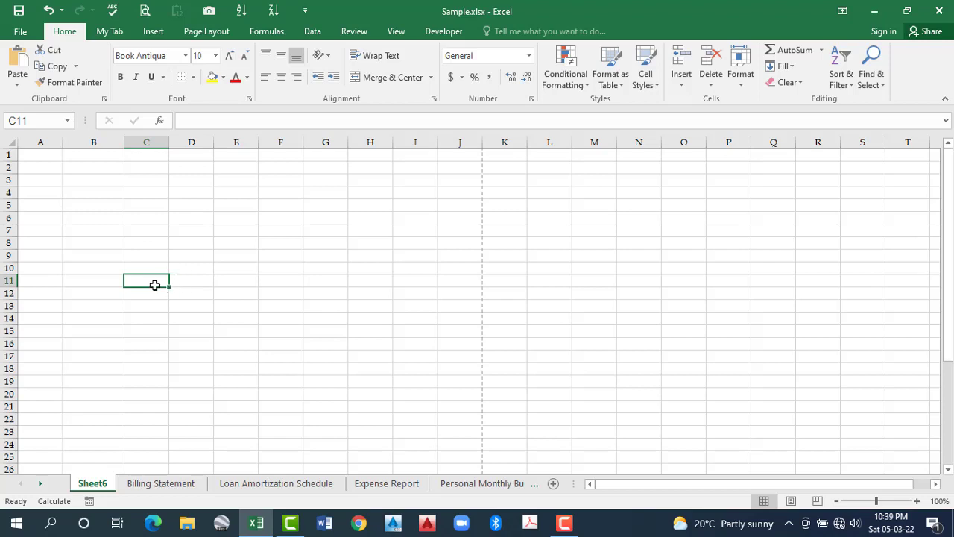
- Step the active cell from C11 to D10, and select individual cells directly, including C3 and E17
key("Up")
key("Right")
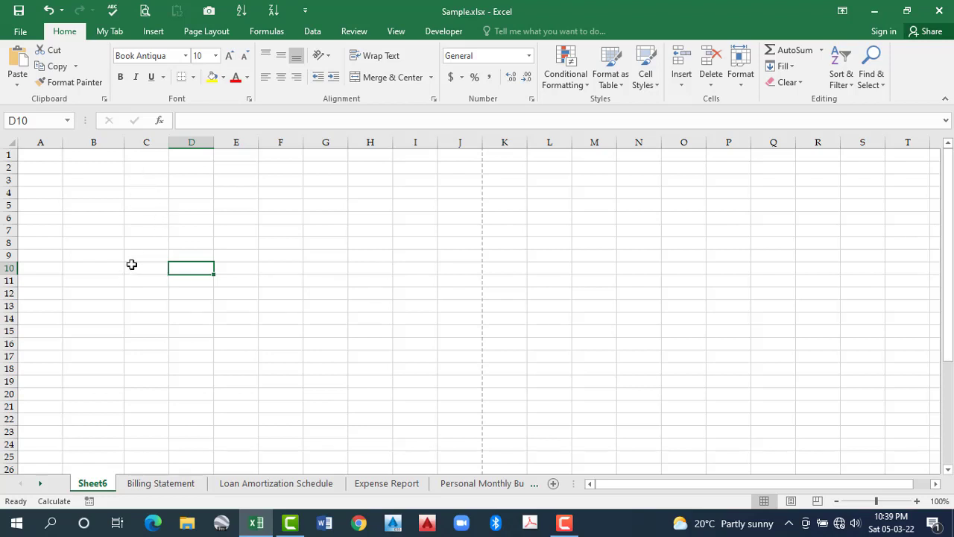
left_click(142, 181)
left_click(177, 275)
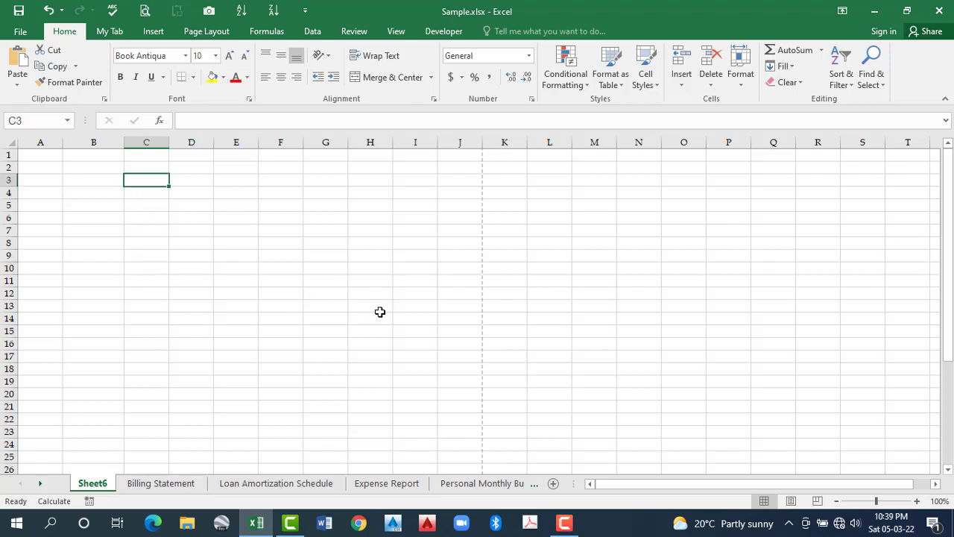
left_click(236, 356)
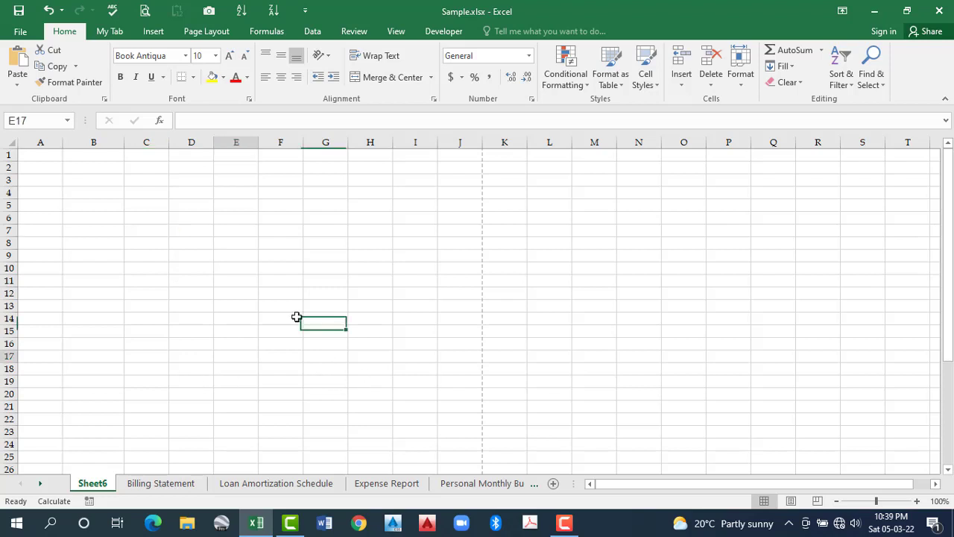
- Select cell D19 and move the active cell one column at a time across row 19 to H19
left_click(194, 378)
key("Right")
key("Right")
key("Right")
key("Right")
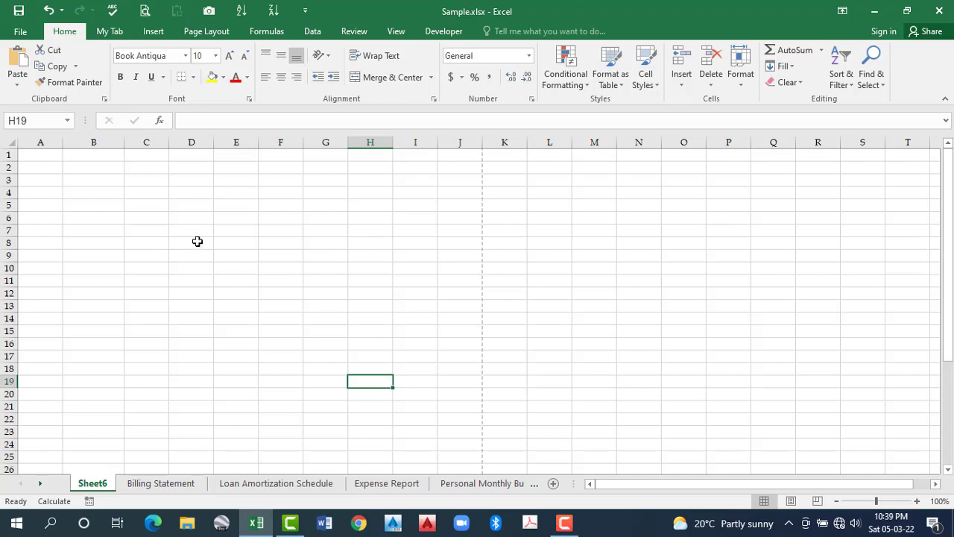
- Select cell C8 and step the active cell across and up the sheet to G6
left_click(153, 243)
key("Right")
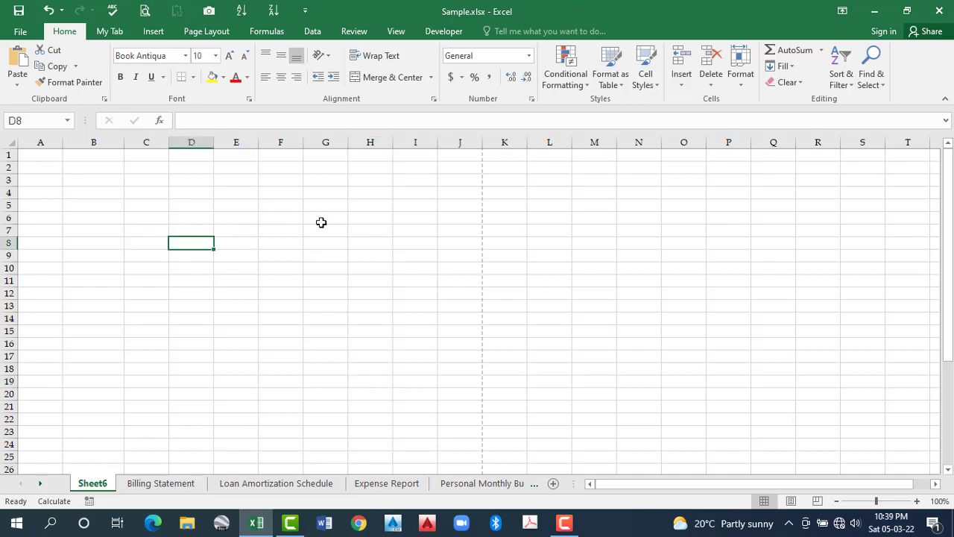
key("Up")
key("Right")
key("Up")
key("Right")
key("Right")
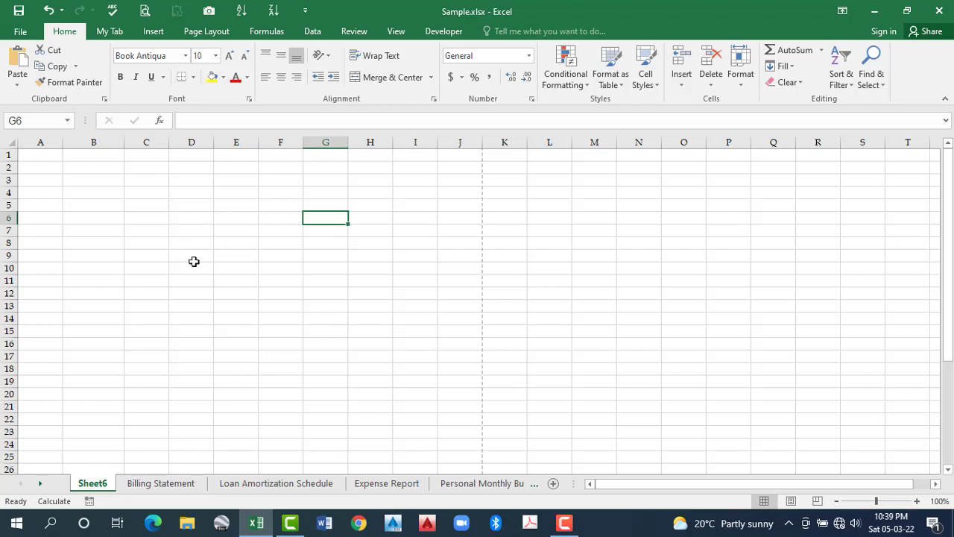
- Move the active cell down column G to row 10 and one column back to F10
key("Down")
key("Down")
key("Down")
key("Down")
key("Left")
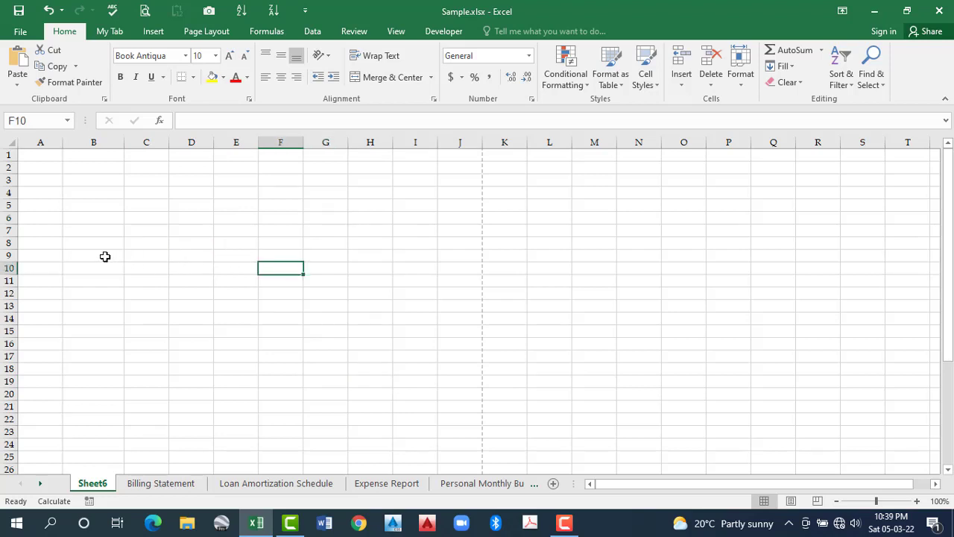
- Select cell B9 and extend the selection cell by cell to the range B9:G13
left_click(105, 256)
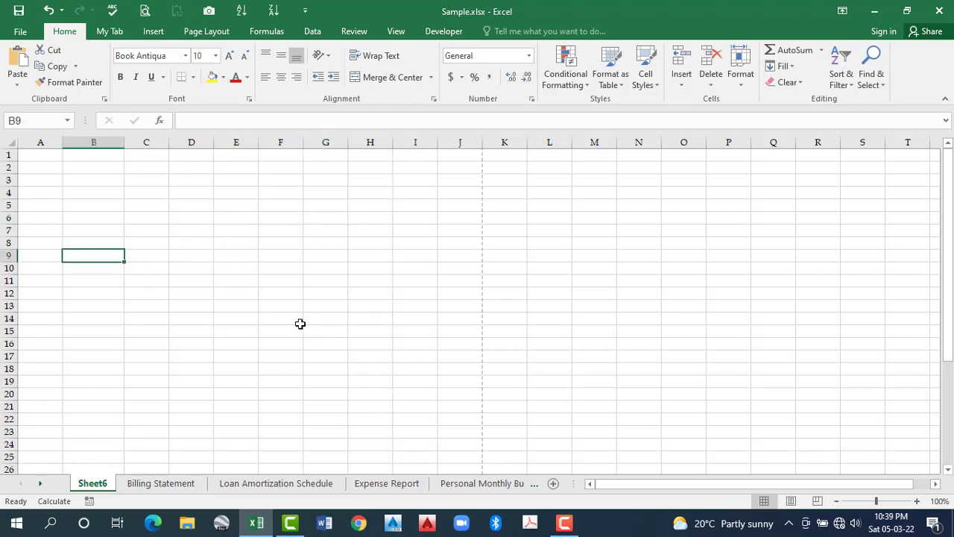
key("shift+Down")
key("shift+Down")
key("shift+Right")
key("shift+Right")
key("shift+Down")
key("shift+Down")
key("shift+Down")
key("shift+Right")
key("shift+Right")
key("shift+Right")
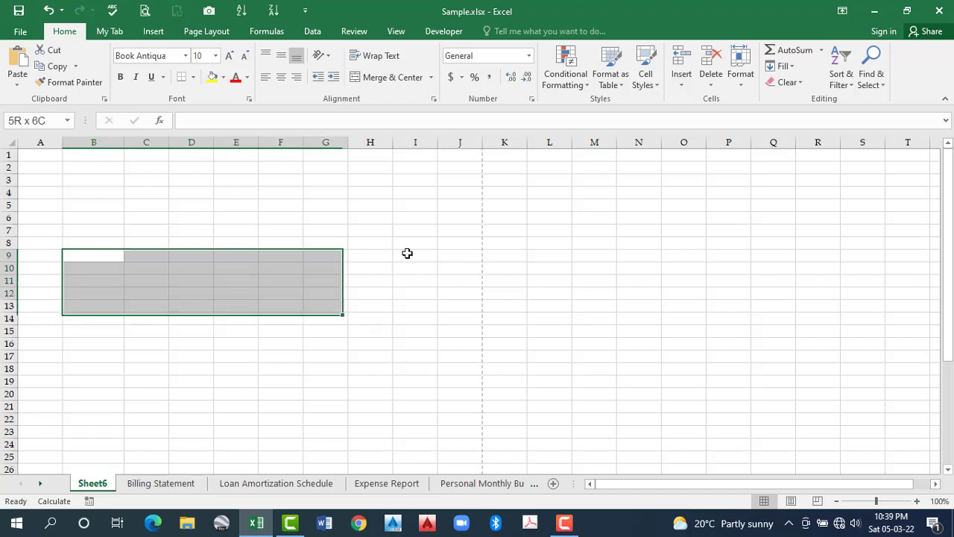
- Resize the selection anchored at B9, shrinking and growing it by rows and columns to cover B9:D17
key("shift+Up")
key("shift+Up")
key("shift+Up")
key("shift+Up")
key("shift+Up")
key("shift+Right")
key("shift+Right")
key("shift+Left")
key("shift+Left")
key("shift+Left")
key("shift+Left")
key("shift+Left")
key("shift+Down")
key("shift+Down")
key("shift+Down")
key("shift+Down")
key("shift+Down")
key("shift+Down")
key("shift+Down")
key("shift+Down")
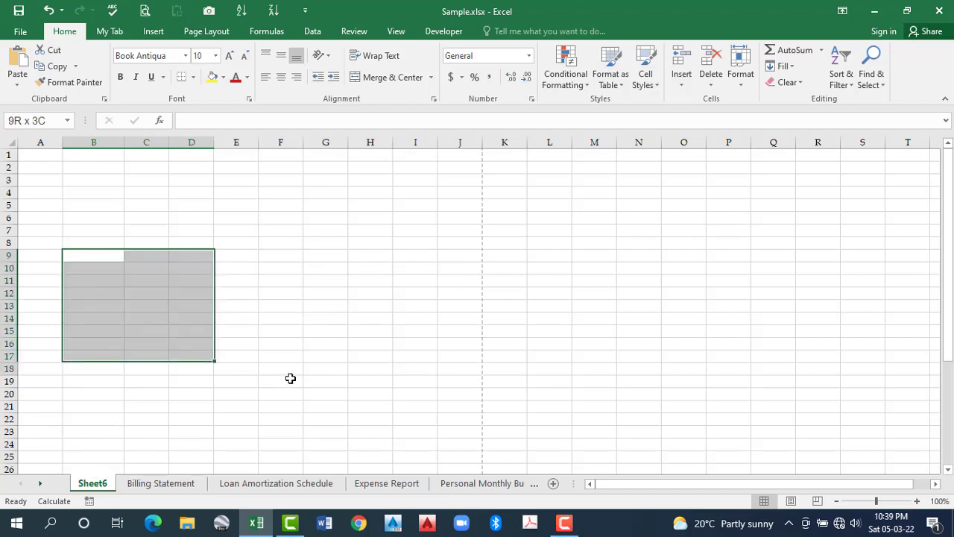
- Resize the selection anchored at B9 further until it covers the range B9:J18
key("shift+Left")
key("shift+Left")
key("shift+Down")
key("shift+Down")
key("shift+Down")
key("shift+Down")
key("shift+Down")
key("shift+Down")
key("shift+Down")
left_click(405, 381, "shift")
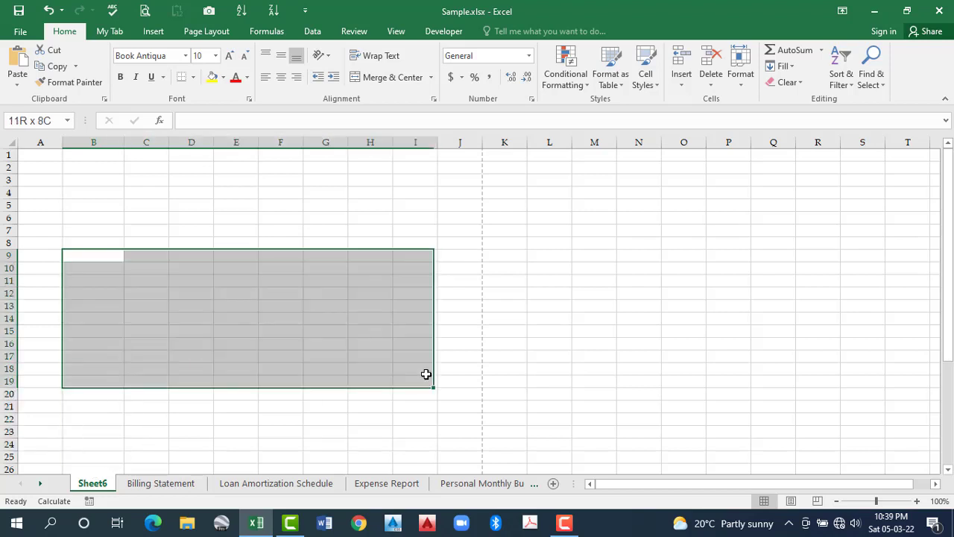
key("shift+Up")
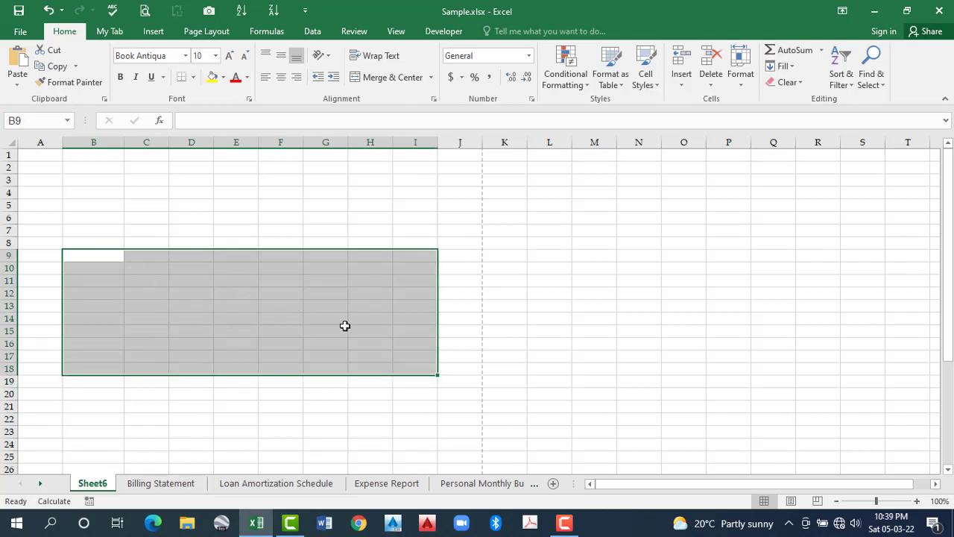
left_click(442, 373, "shift")
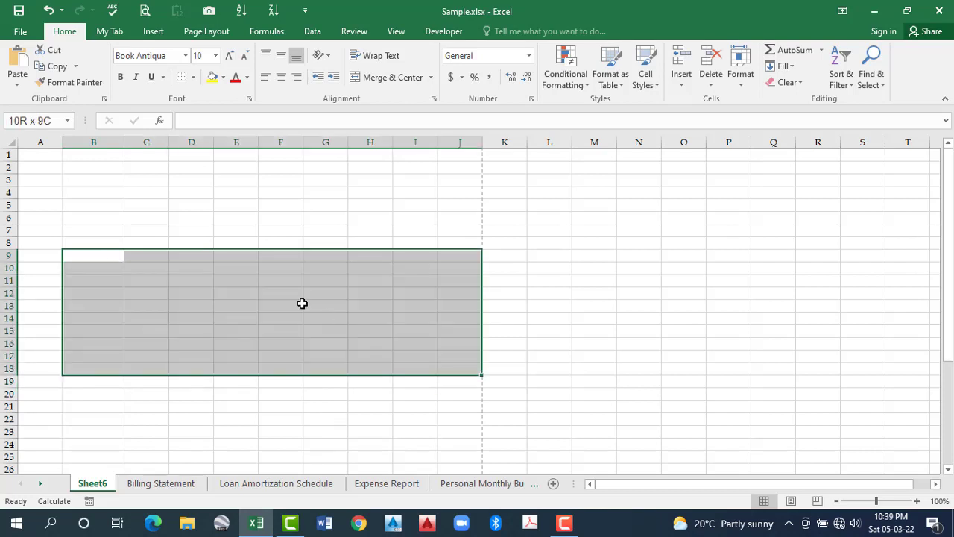
- Select only cell B9 again and extend the selection one cell at a time to B9:F15
left_click(100, 257)
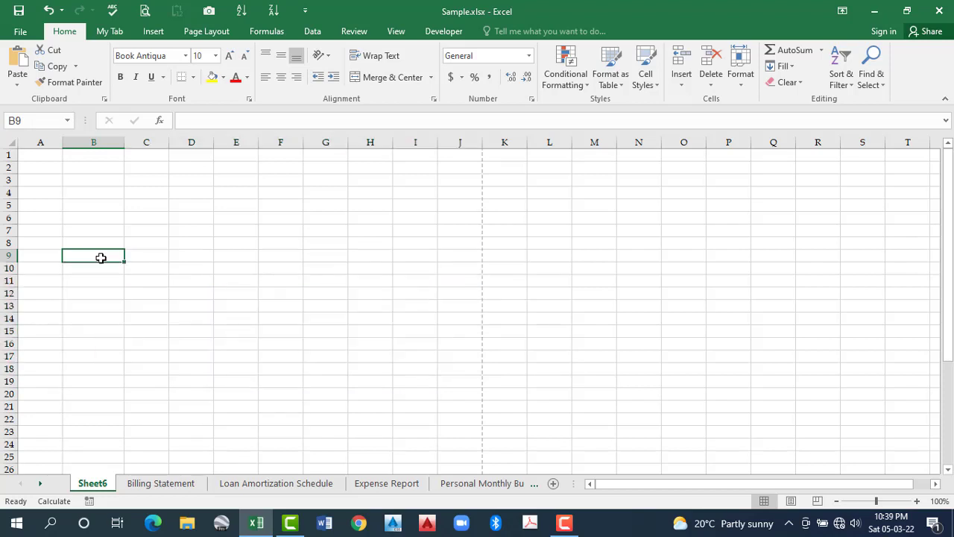
key("shift+Right")
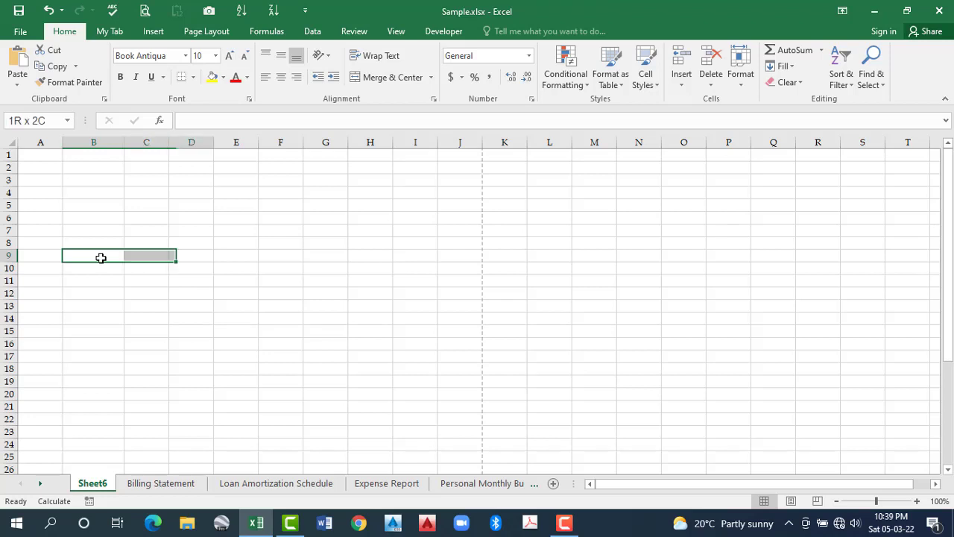
key("shift+Right")
key("shift+Right")
key("shift+Right")
key("shift+Down")
key("shift+Down")
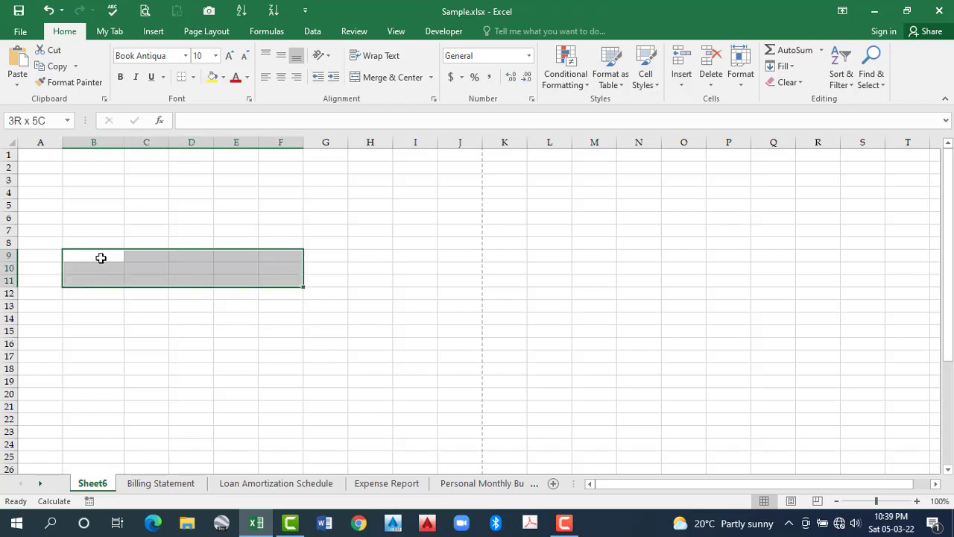
key("shift+Down")
key("shift+Down")
key("shift+Down")
key("shift+Down")
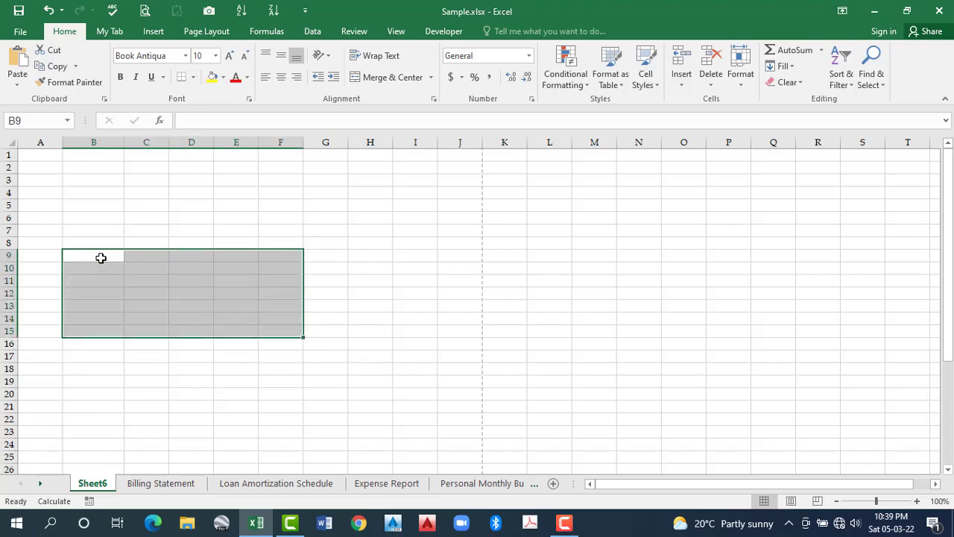
- Move the active cell to B10 and extend the selection from there to B10:G17
key("Down")
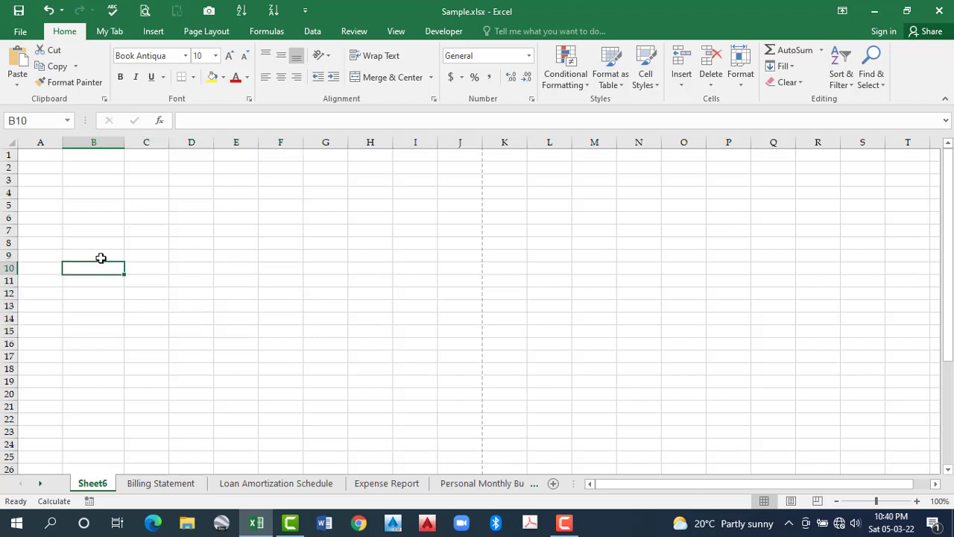
key("shift+Down")
key("shift+Down")
key("shift+Down")
key("shift+Down")
key("shift+Down")
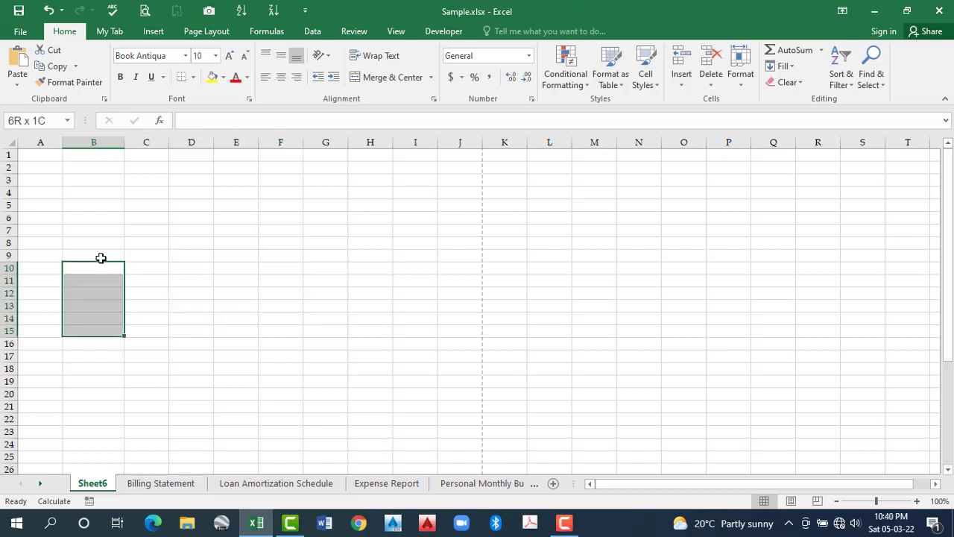
key("shift+Down")
key("shift+Down")
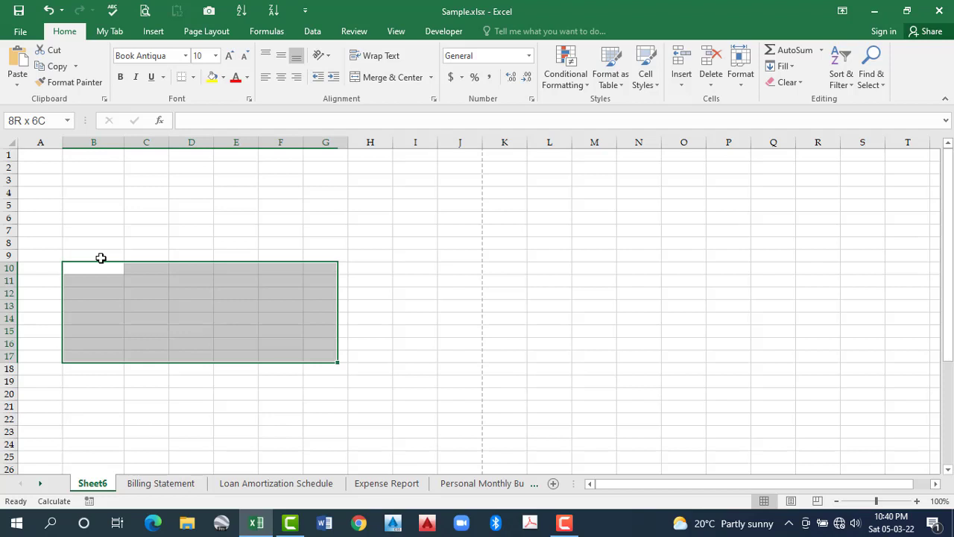
left_click_drag(101, 258, 105, 256)
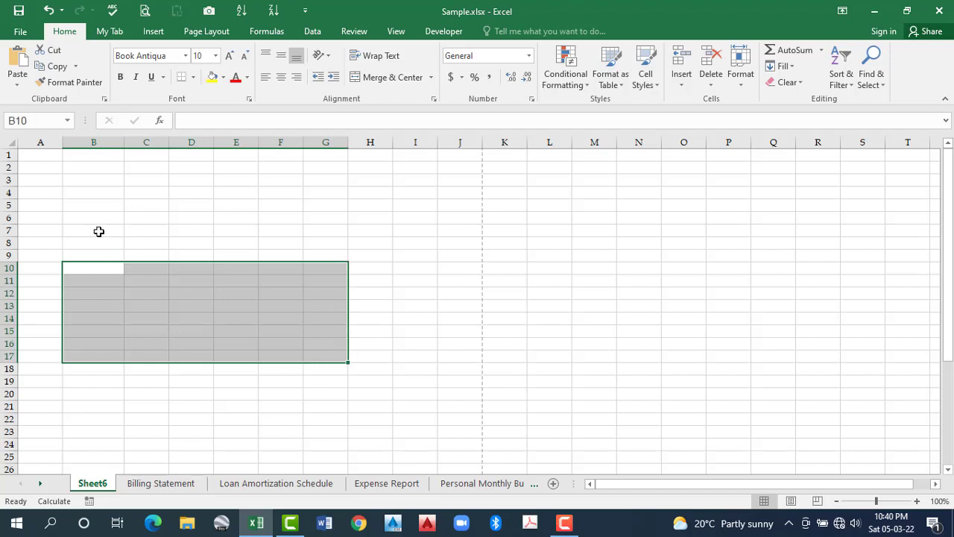
- Select cell C7, and select the whole of row 7, extending the selection up to cover rows 3 to 7
left_click(142, 232)
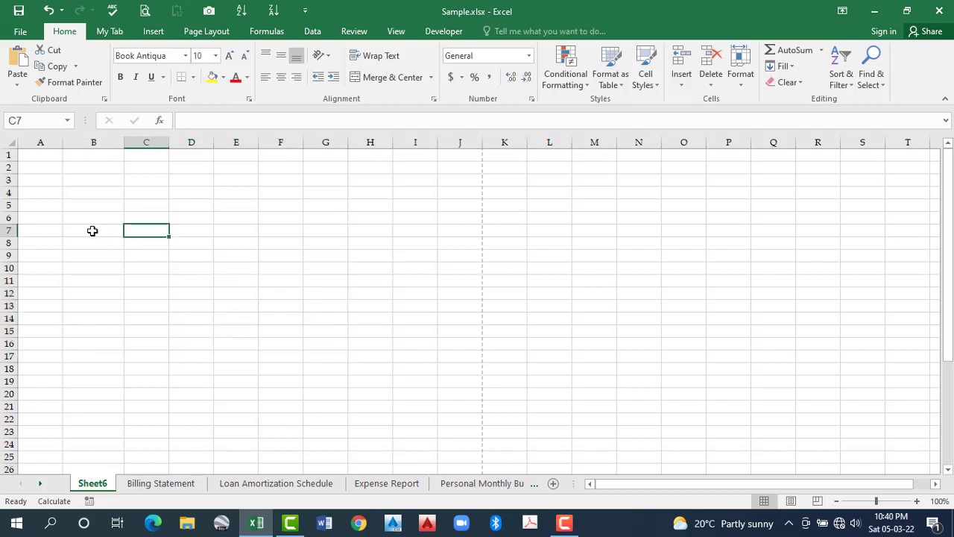
left_click(8, 230)
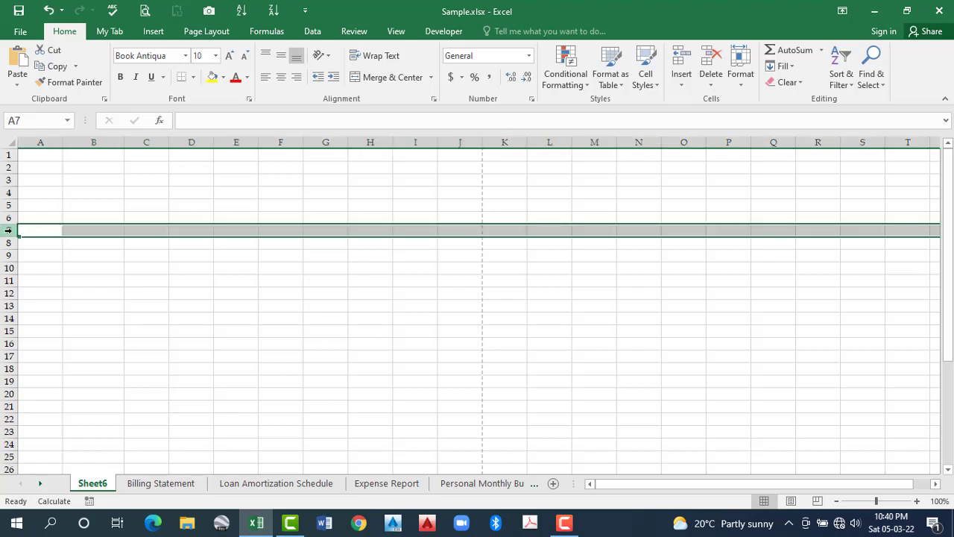
left_click_drag(8, 230, 147, 176)
left_click_drag(288, 159, 322, 141)
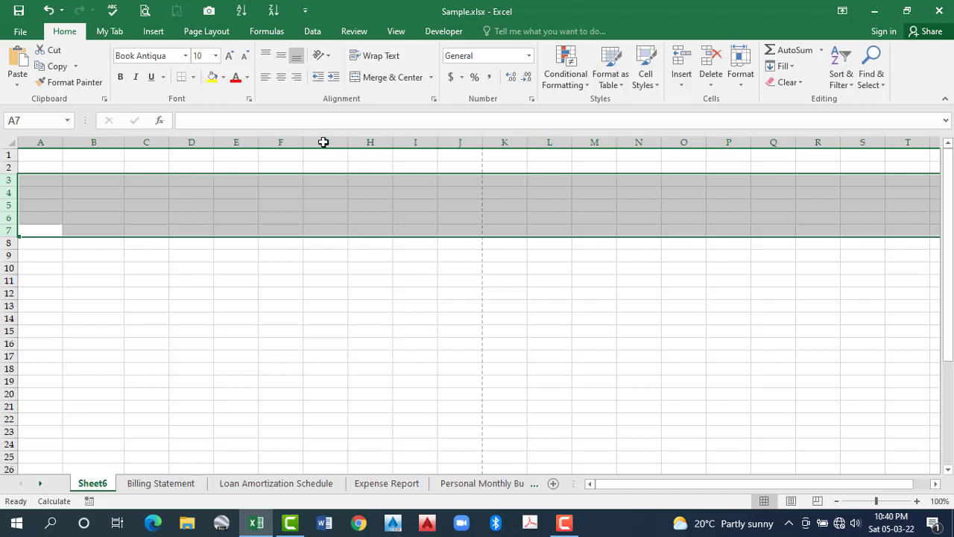
- Select the whole of column G and extend the selection through column I, then select column E alone
left_click(324, 141)
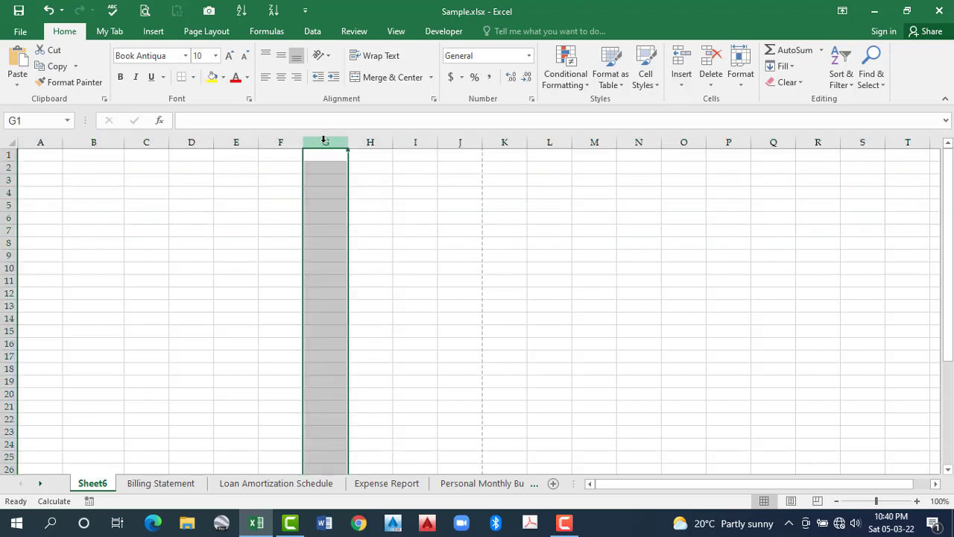
left_click_drag(323, 140, 324, 140)
left_click_drag(545, 140, 237, 142)
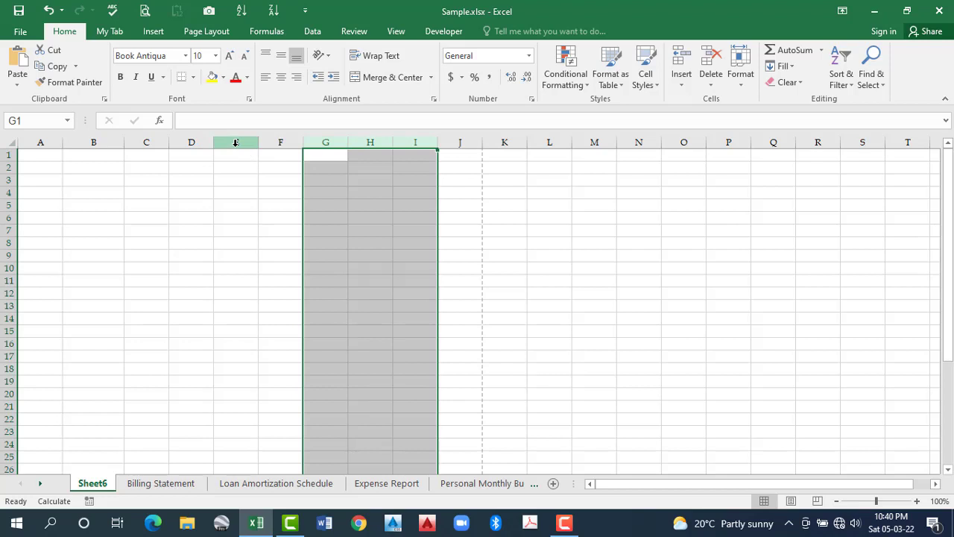
left_click(235, 143)
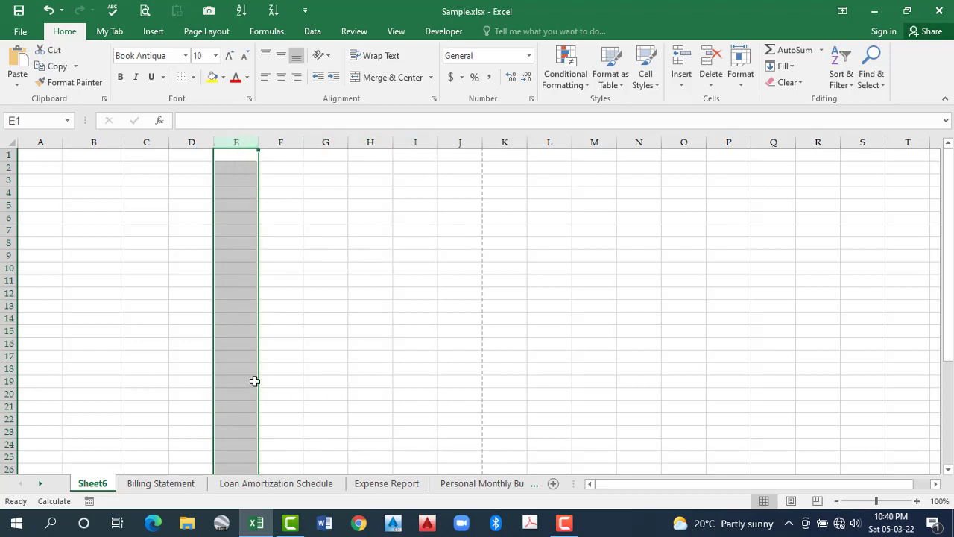
- Select a range of cells down column E from E1, first to E22 and again from E1 past E47
left_click(254, 414, "shift")
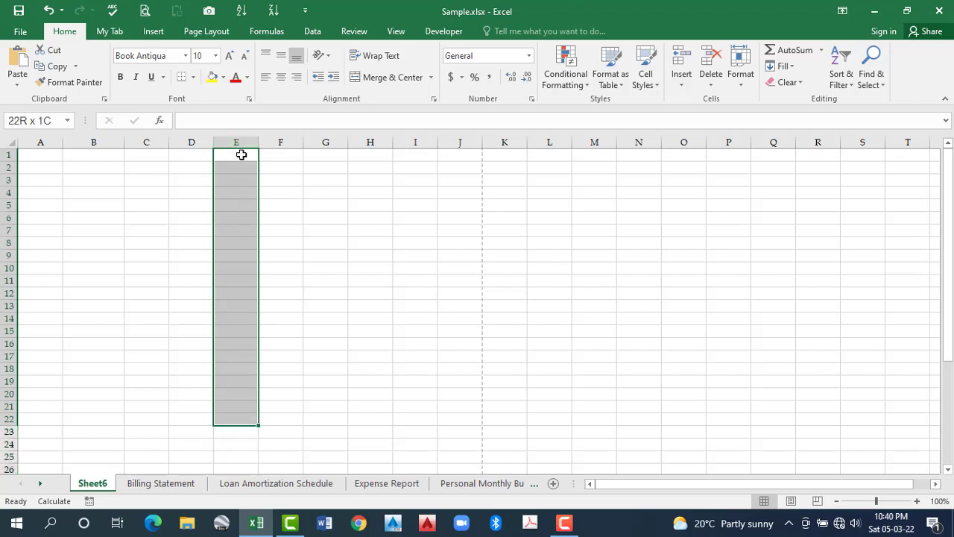
left_click_drag(241, 517, 231, 341)
scroll(226, 273, "up", 18)
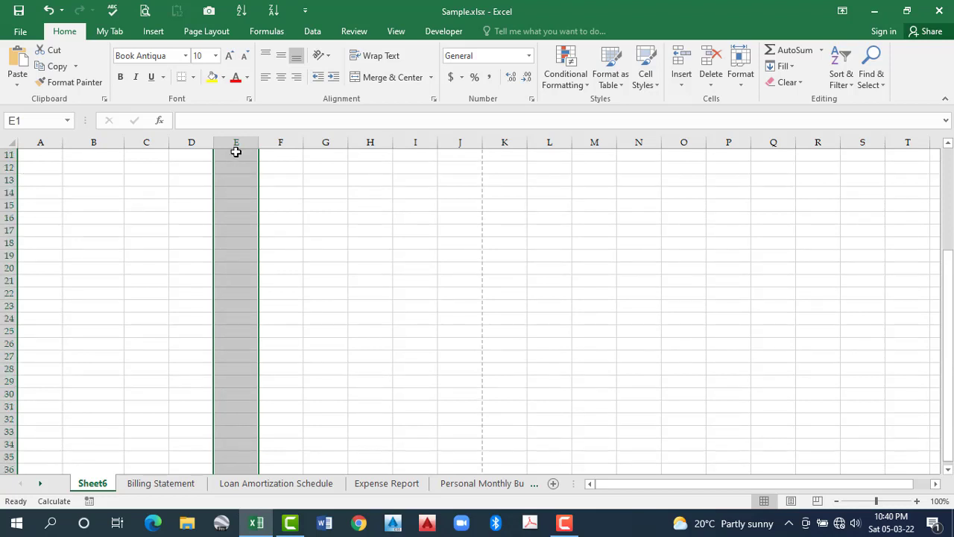
scroll(236, 151, "up", 4)
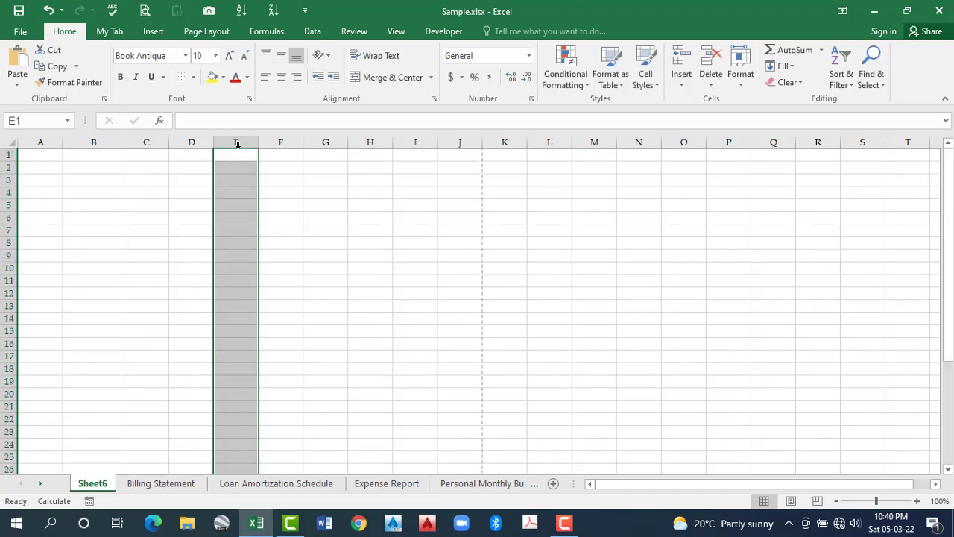
left_click_drag(238, 155, 243, 509)
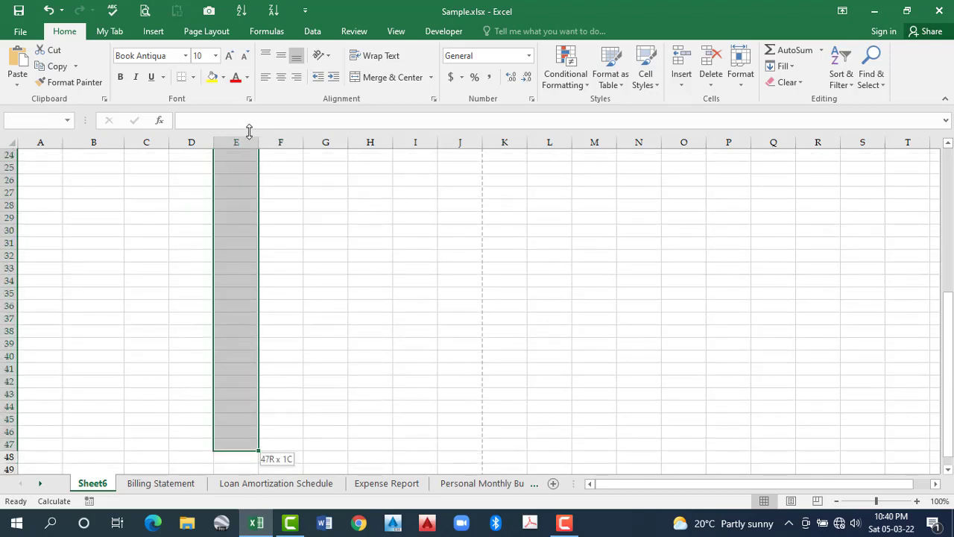
scroll(242, 142, "up", 15)
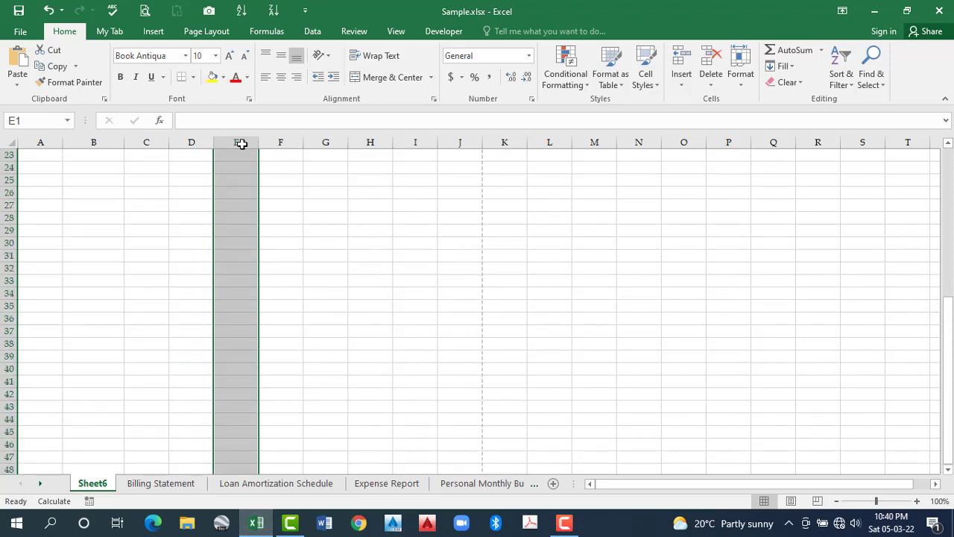
- Select the whole of column E at once, then clear that selection by selecting cell C5
left_click(241, 143)
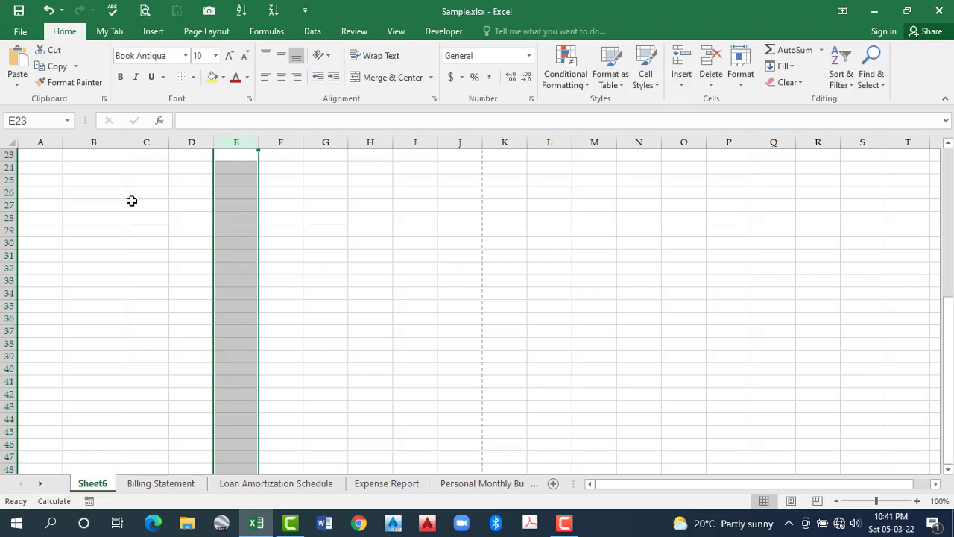
scroll(147, 193, "up", 7)
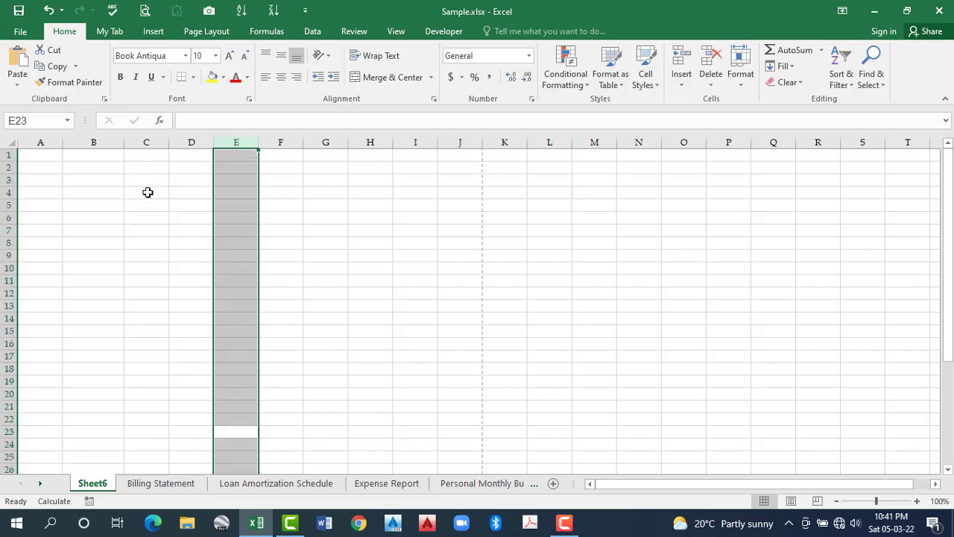
left_click(148, 192)
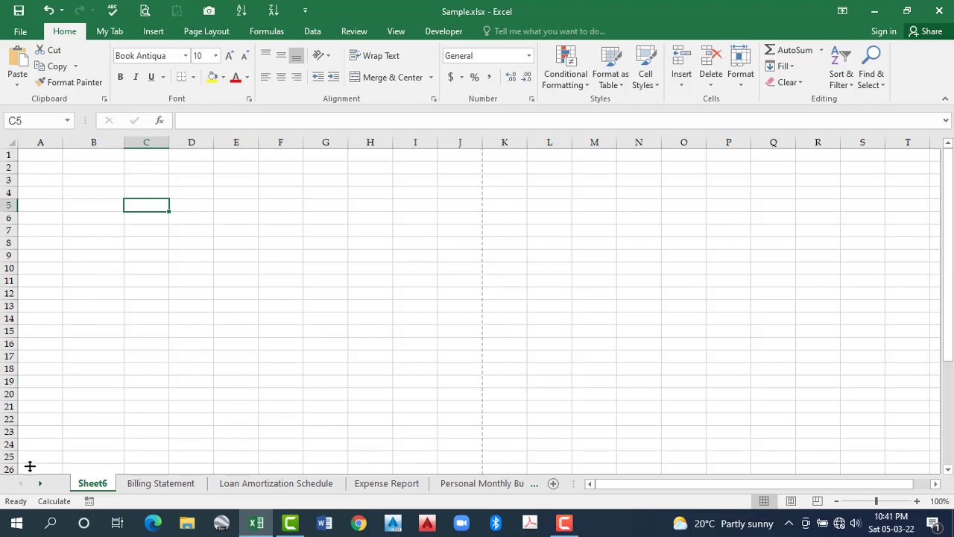
- Jump the active cell to the last row of column C, return to C1, and move down to C4
key("ctrl+Down")
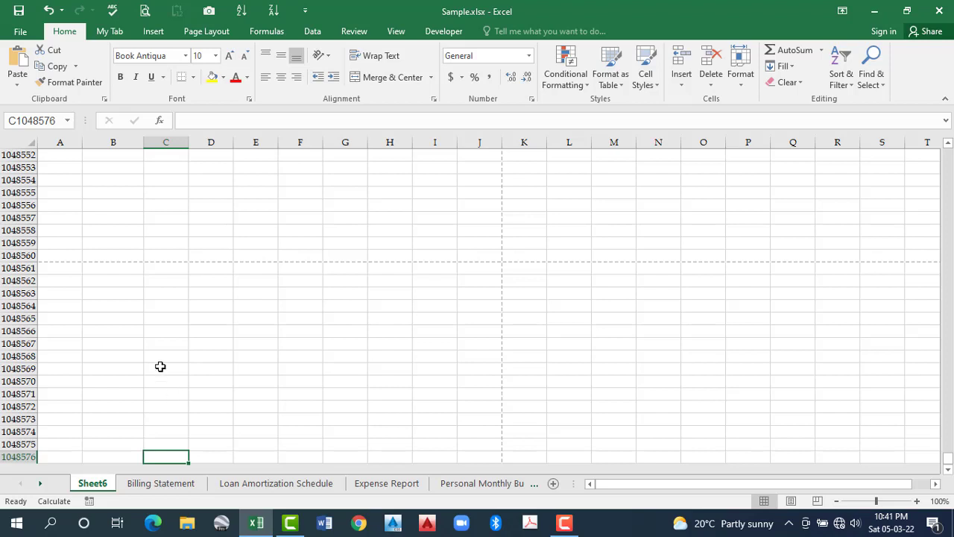
key("ctrl+Up")
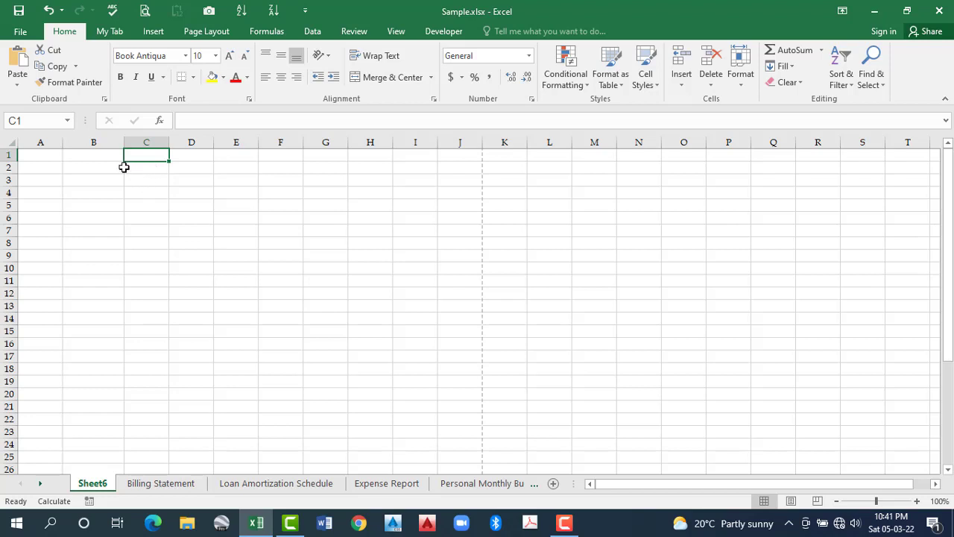
key("Down")
key("Down")
key("Down")
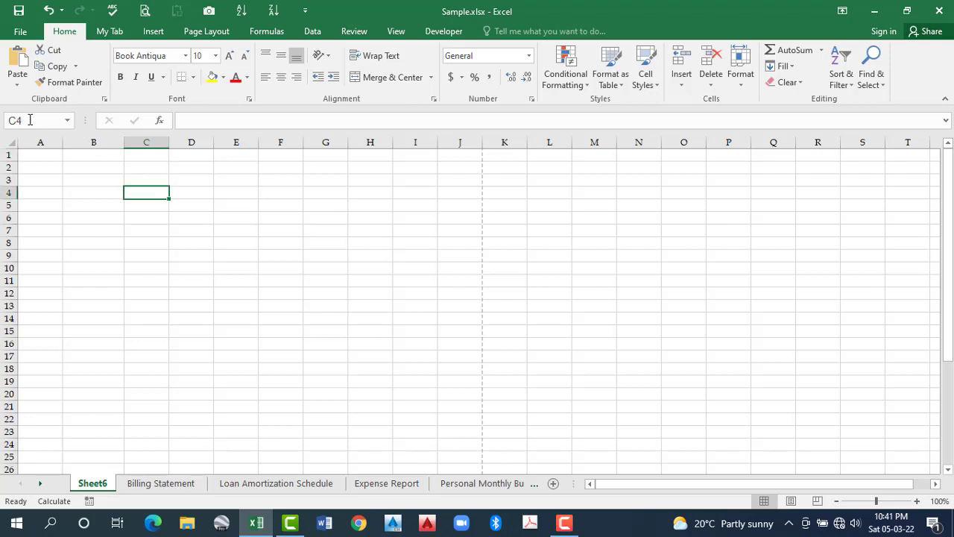
- Go directly to cell A5000 by its cell reference and bring it into view
left_click(30, 119)
type("a5000")
key("Return")
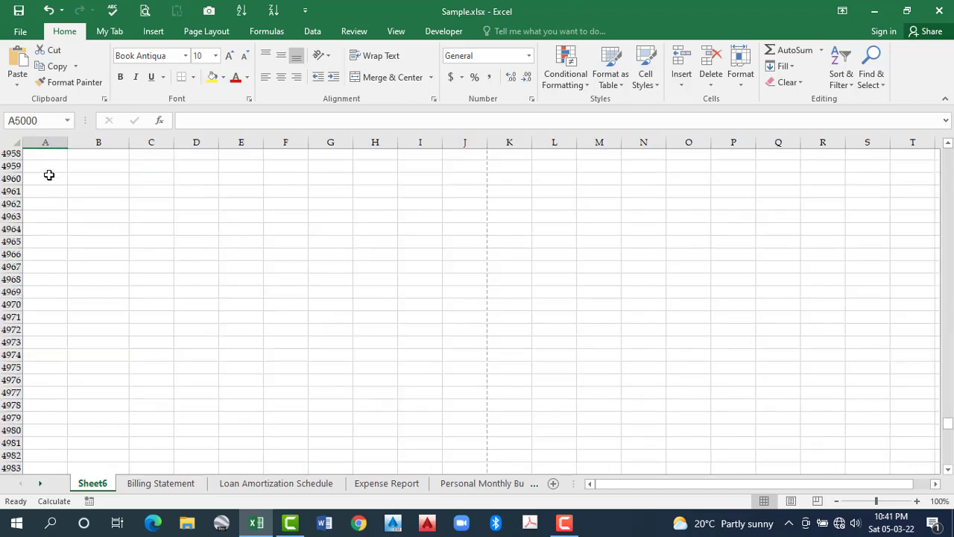
scroll(70, 462, "down", 1)
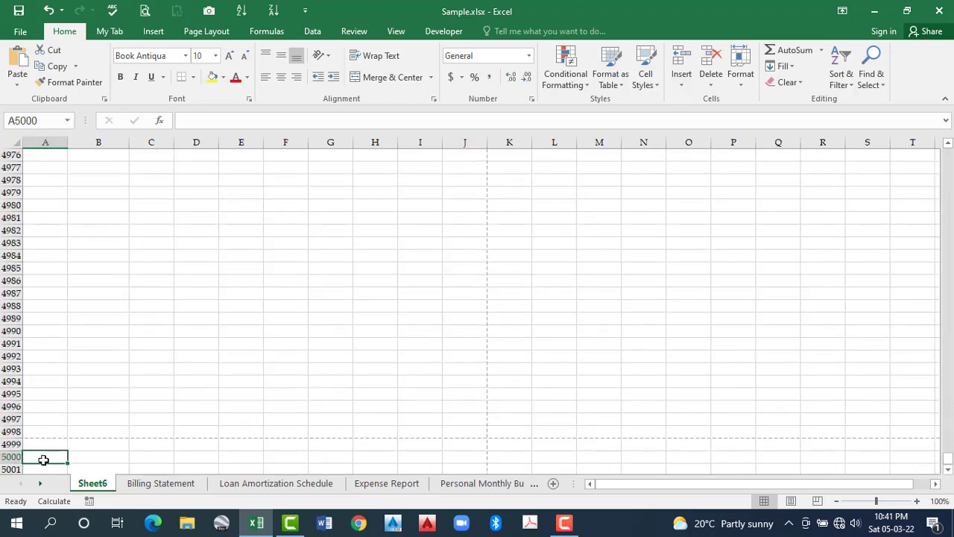
- Go directly to cell Z5000 by its cell reference
left_click(12, 119)
type("2")
type("5000")
key("Return")
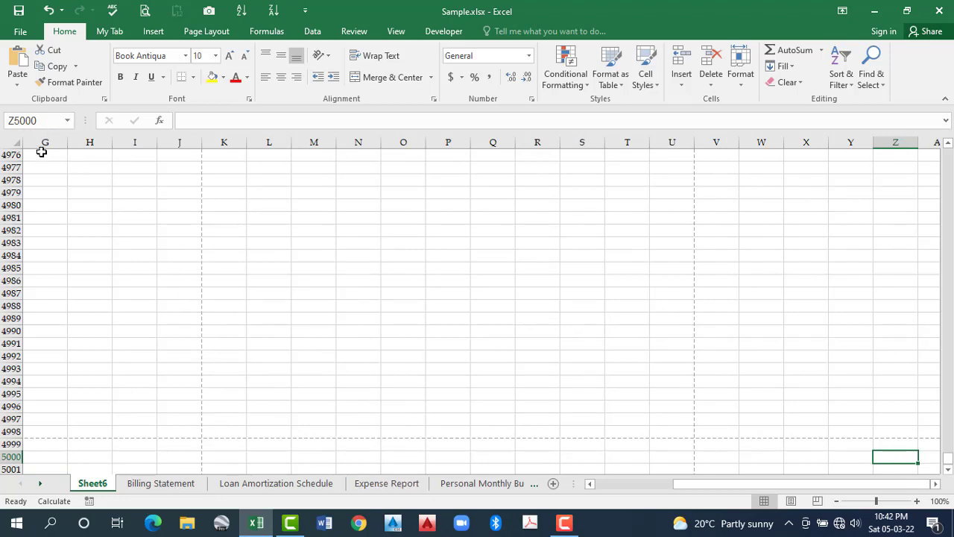
- Return directly to cell A1 by its cell reference
left_click(38, 121)
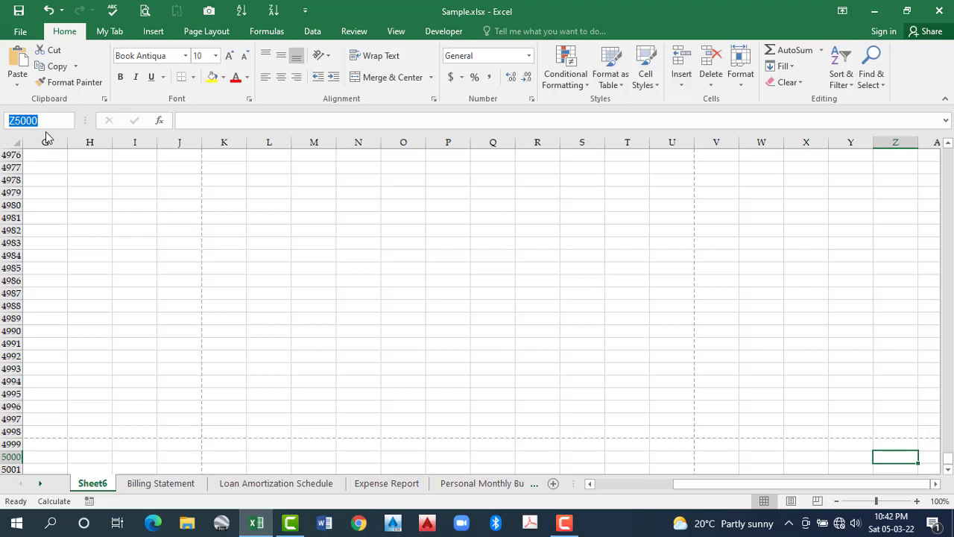
type("a1")
key("Return")
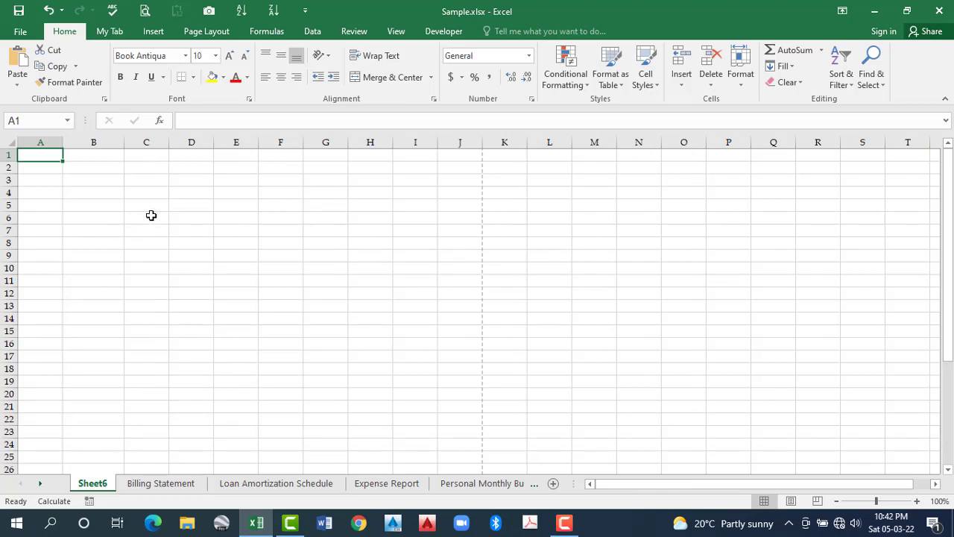
- Select cell B6, and move the active cell two columns right and one row down to D7
left_click(114, 214)
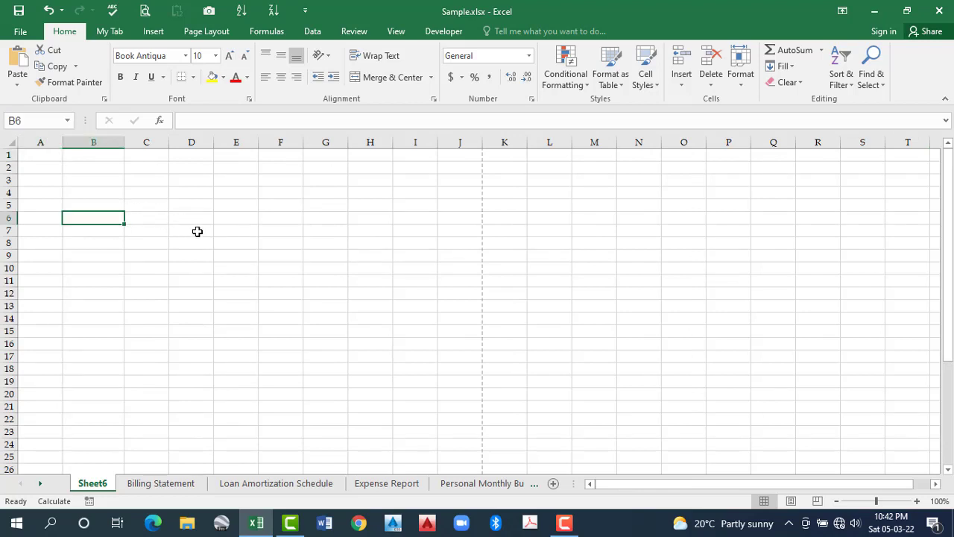
key("Right")
key("Right")
key("Down")
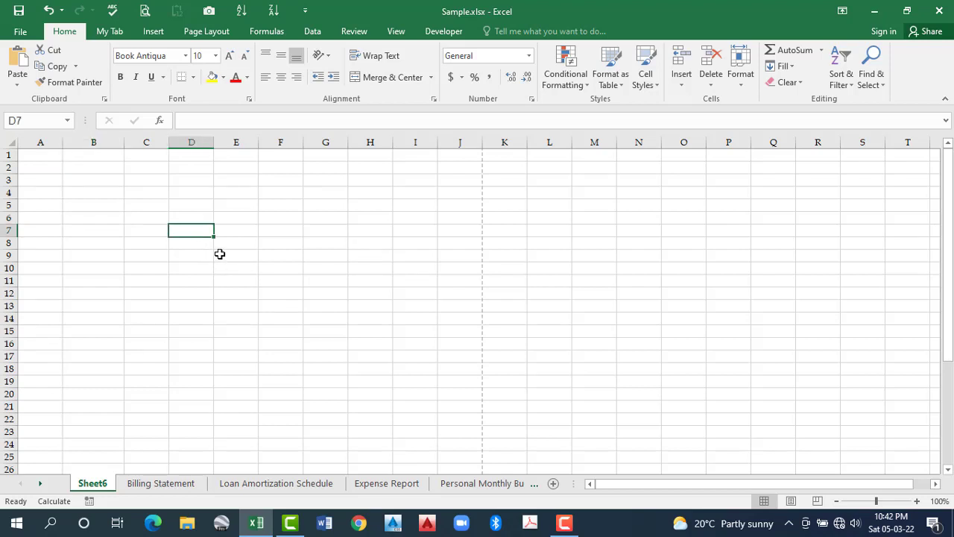
- Select all cells of Sheet6 repeatedly, clearing each selection by going to a single cell: D8, B5, and finally D6
key("ctrl+a")
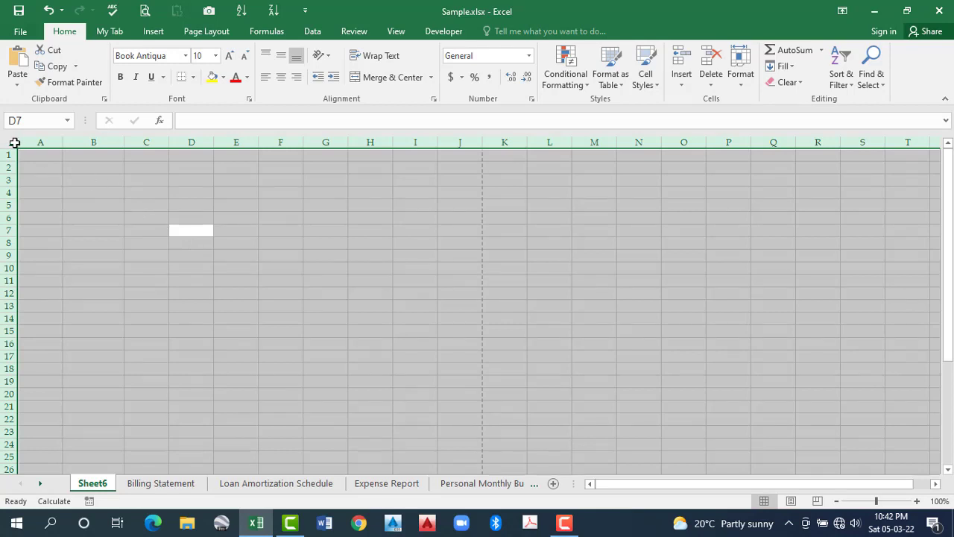
key("Down")
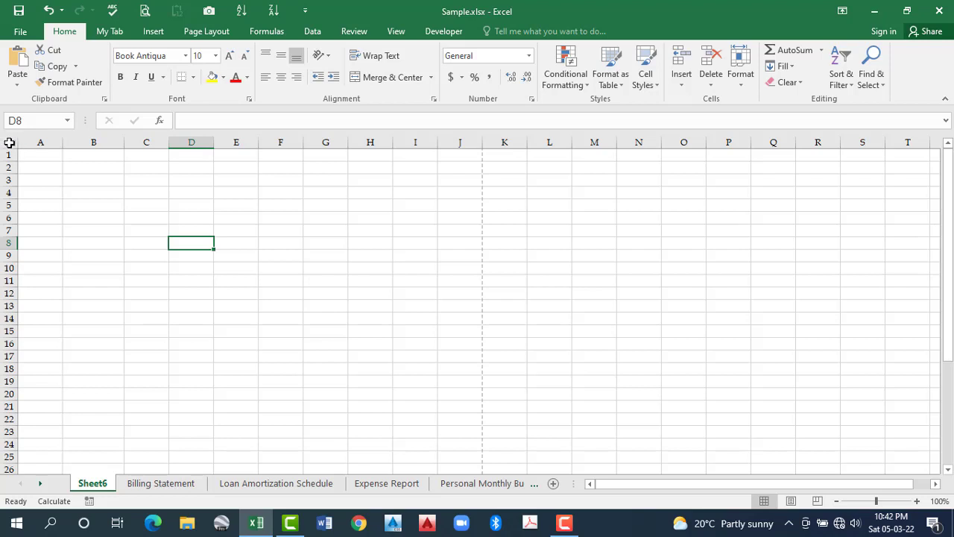
key("ctrl+a")
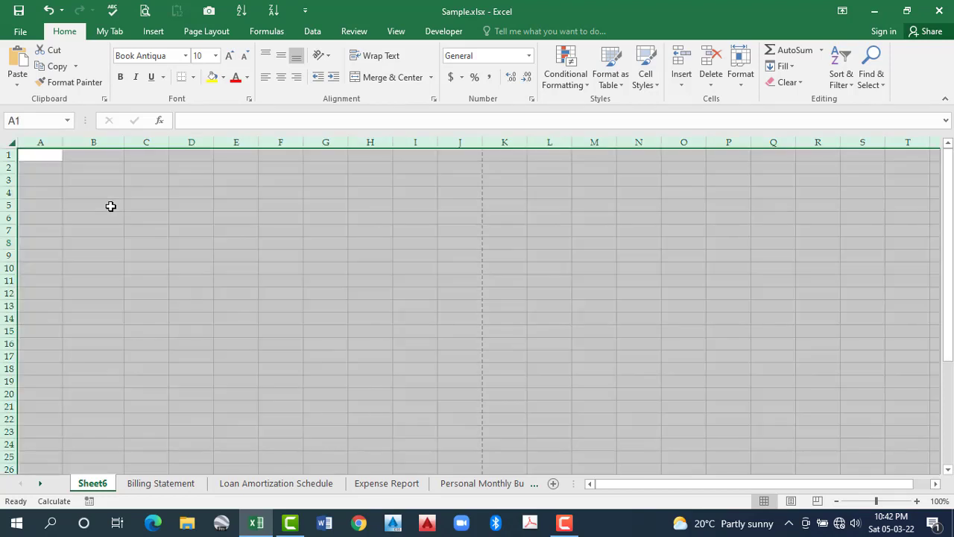
left_click(110, 206)
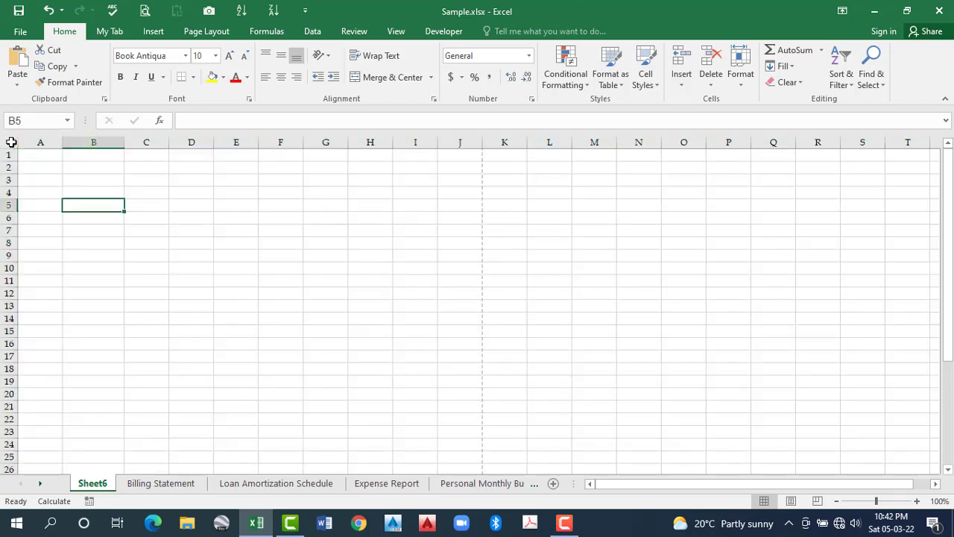
left_click(11, 142)
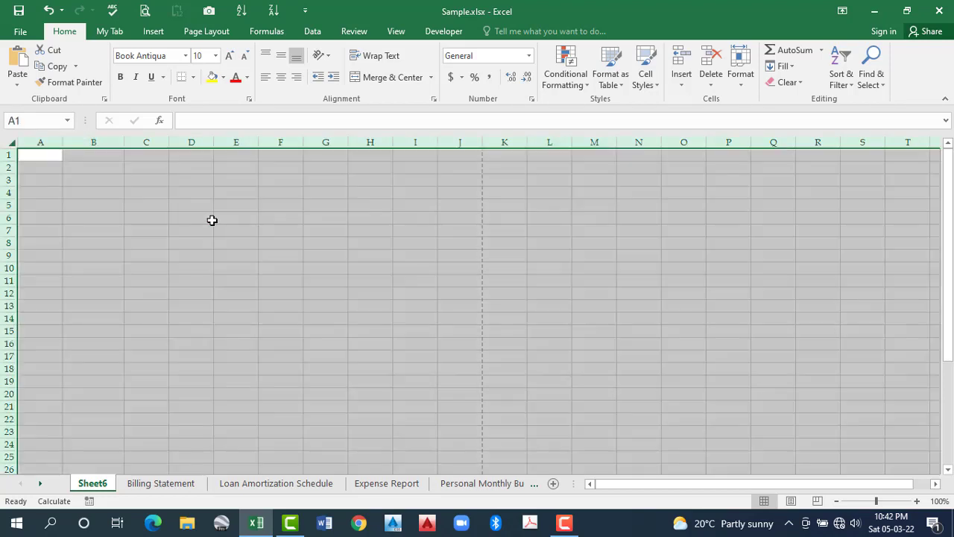
left_click(155, 218)
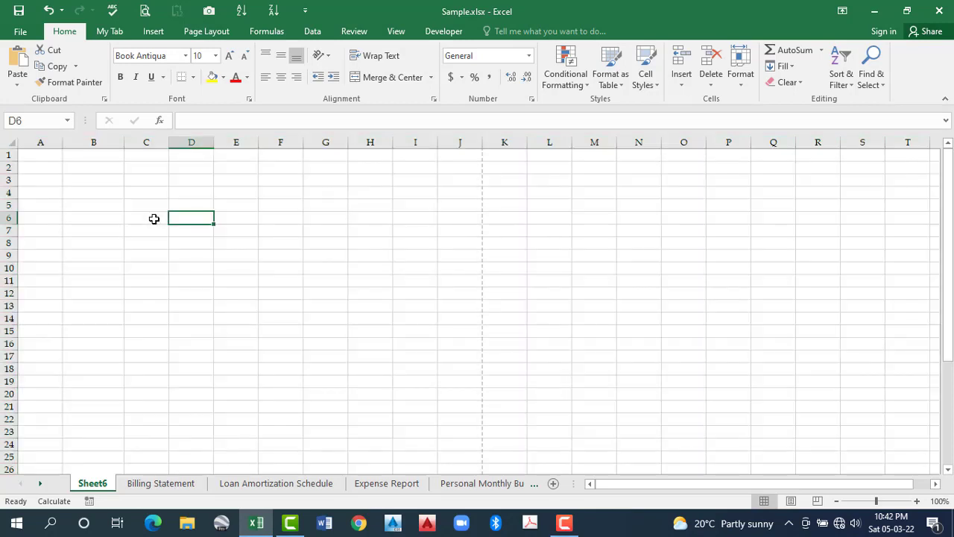
- Select the entire worksheet again, then replace that selection with the range B5:J18
left_click(9, 141)
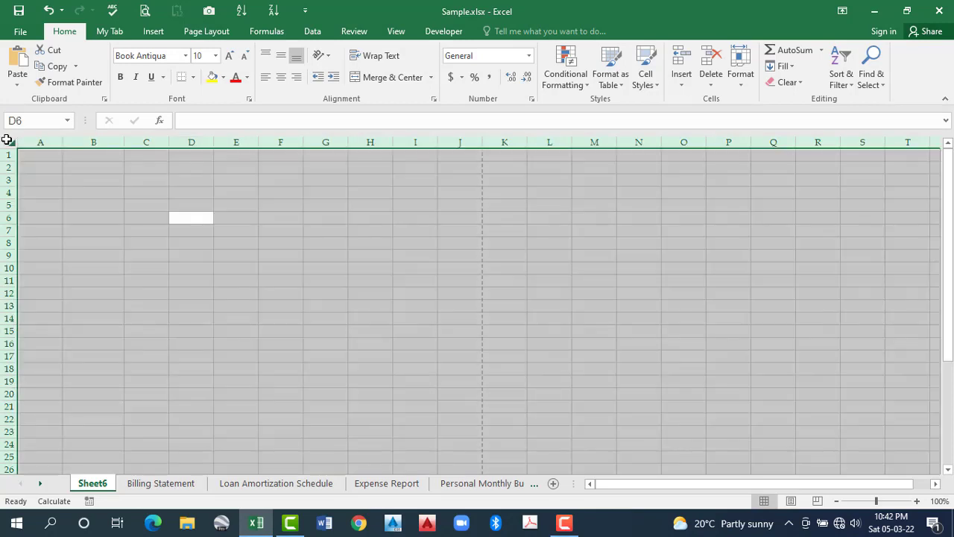
left_click(10, 141)
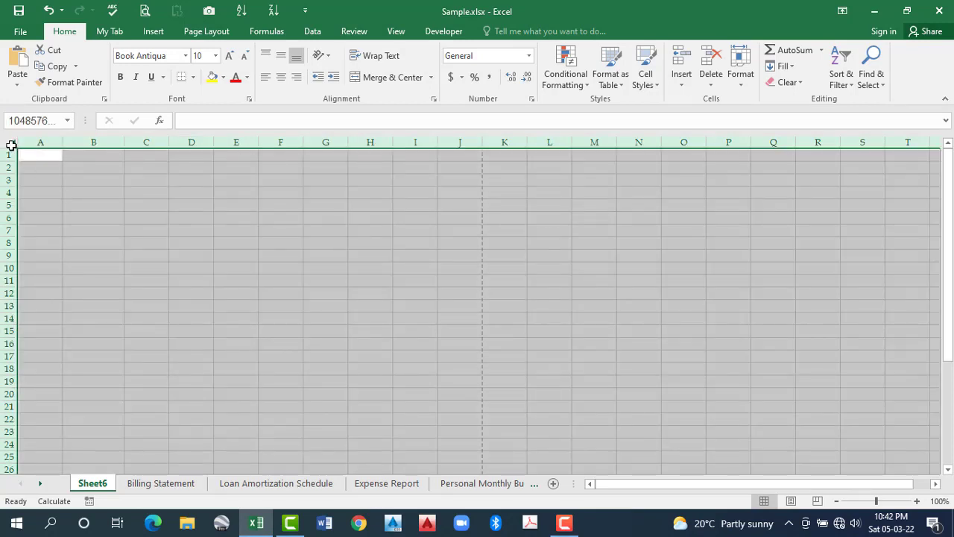
left_click(82, 192)
key("ctrl+a")
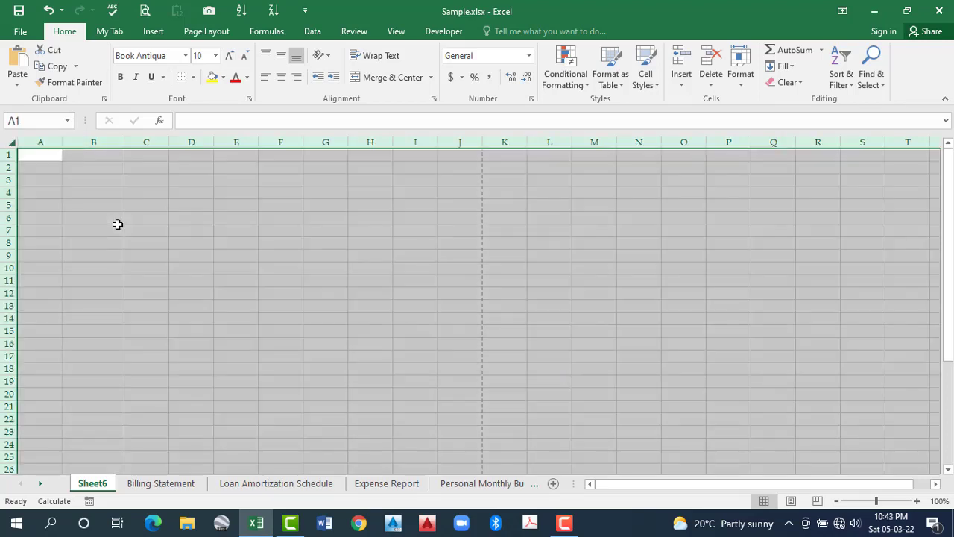
left_click(116, 225)
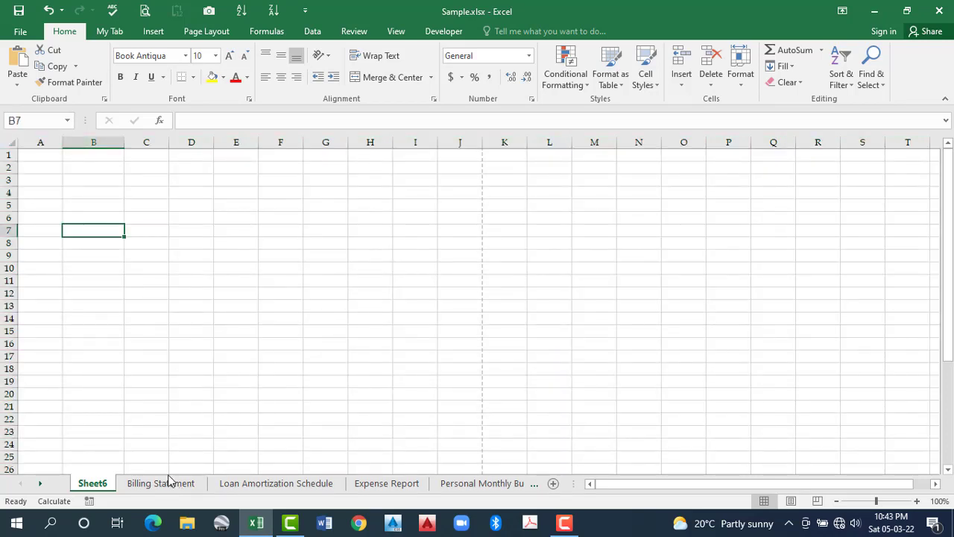
left_click_drag(100, 203, 450, 364)
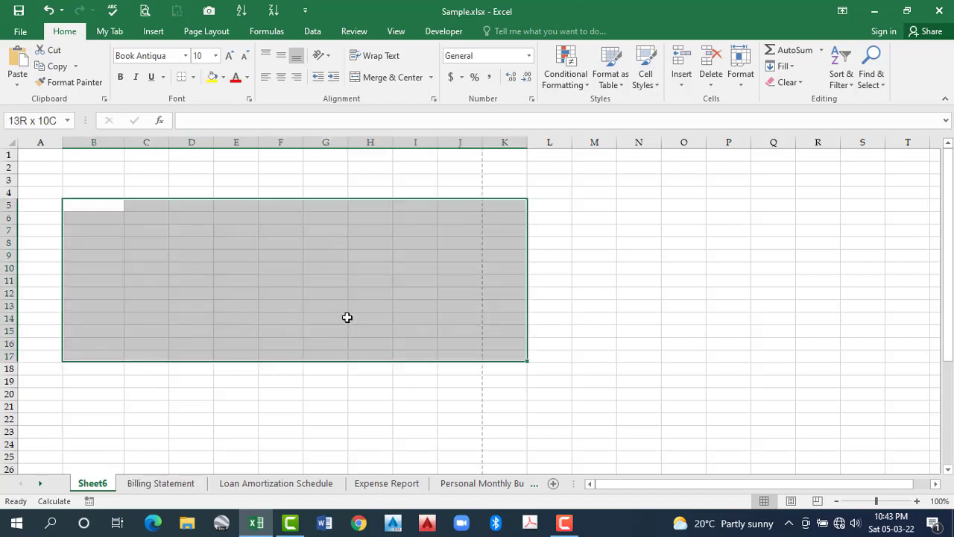
- View the Loan Amortization Schedule and Expense Report sheets, then go back through the sheets to Sheet6
left_click(277, 493)
key("ctrl+Page_Down")
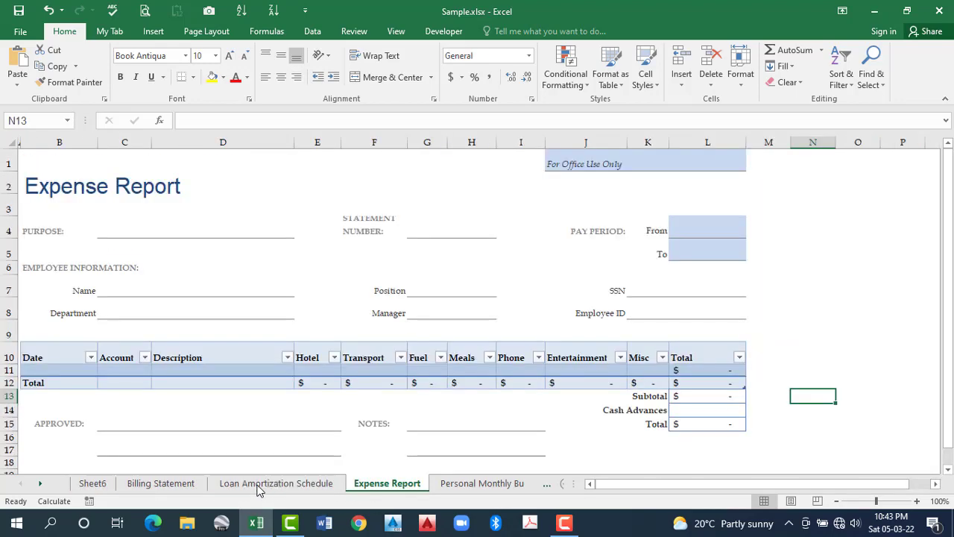
key("ctrl+Page_Up")
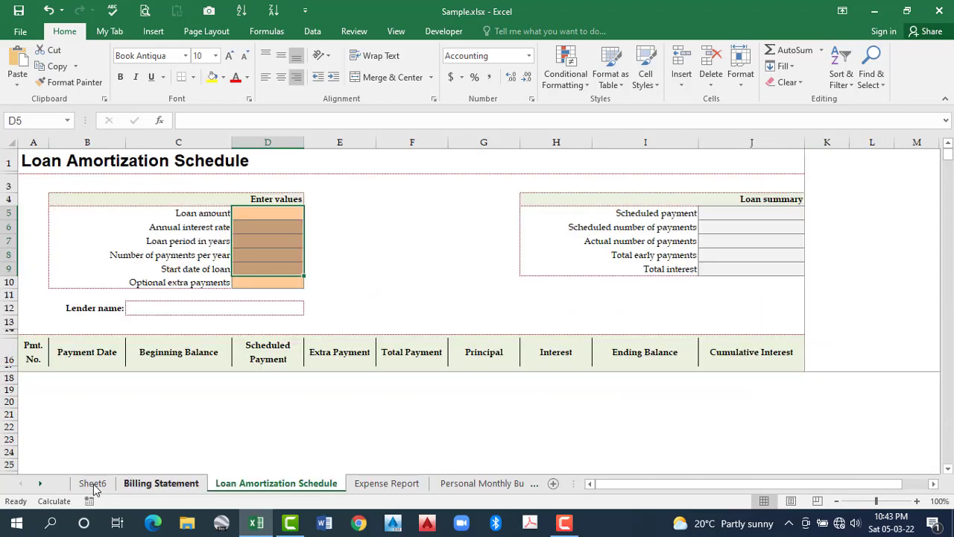
key("ctrl+Page_Up")
key("ctrl+Page_Up")
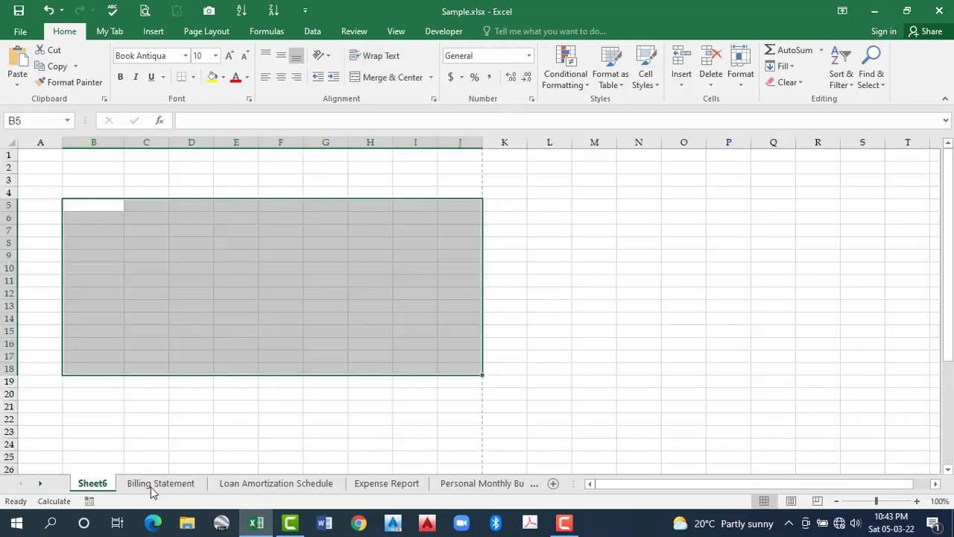
- Switch to the Loan Amortization Schedule sheet and move the active cell from D21 to C21, up to C20, and back to C21
key("ctrl+Page_Down")
key("ctrl+Page_Down")
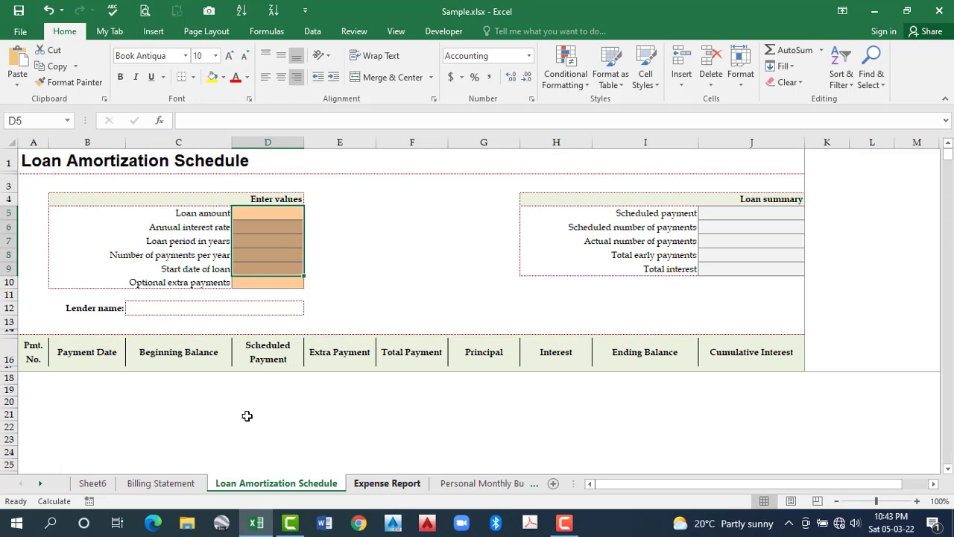
left_click(239, 414)
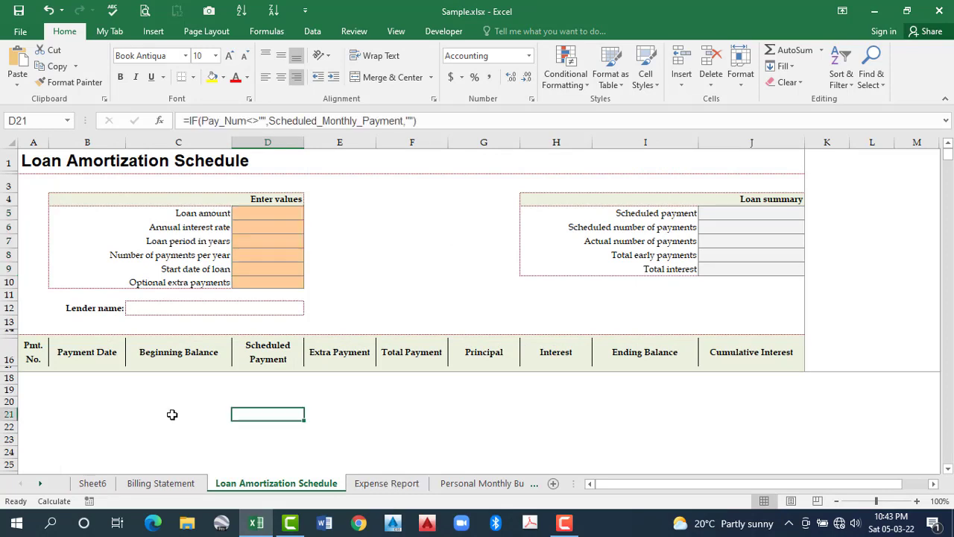
left_click(214, 414)
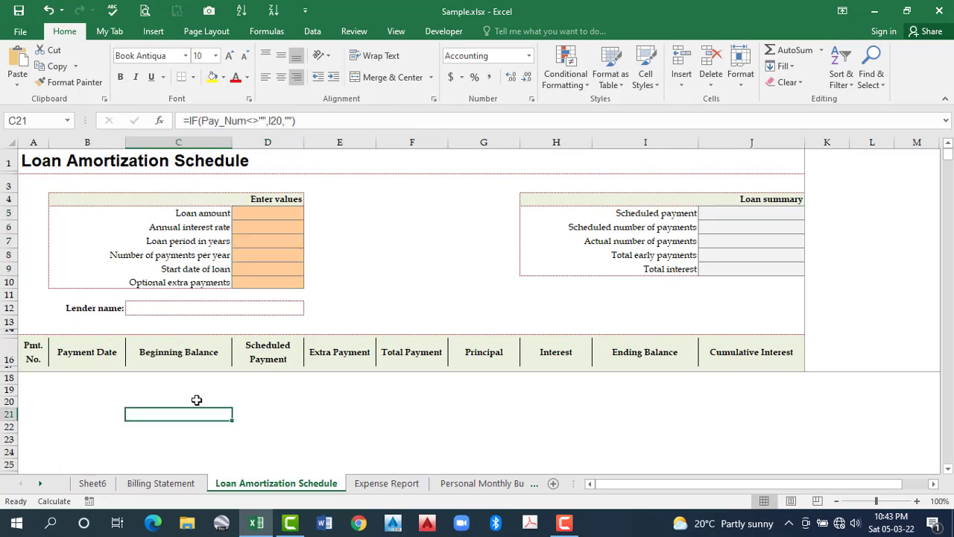
key("Up")
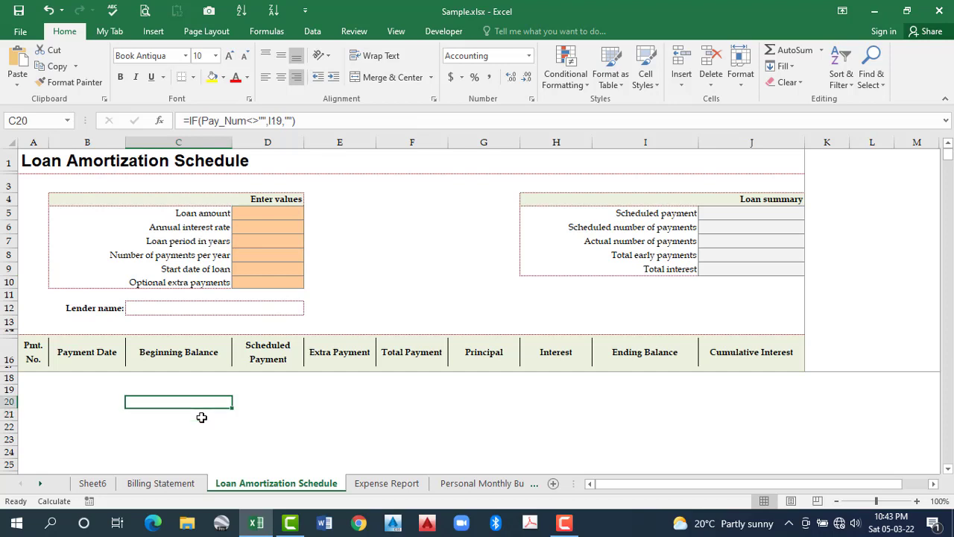
key("Down")
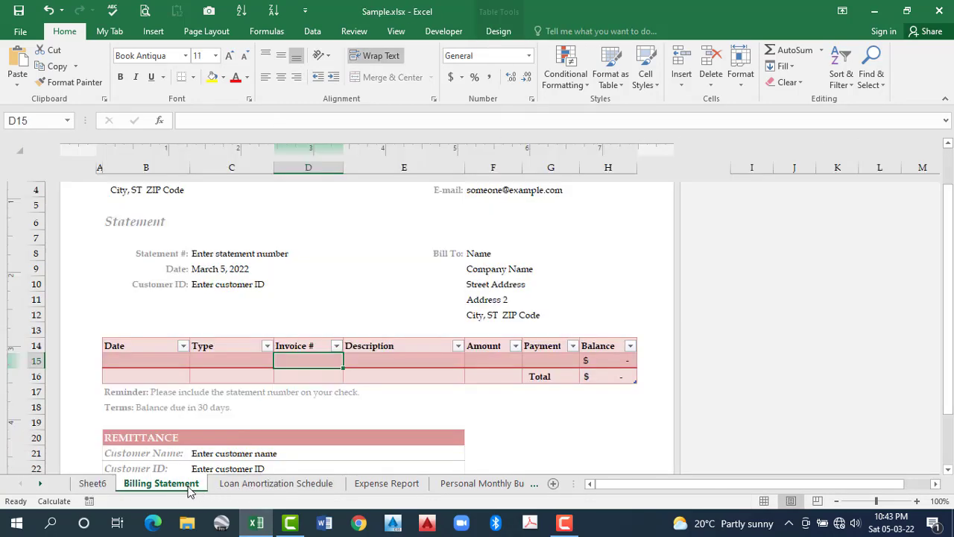
- Advance sheet by sheet from Billing Statement through Loan Amortization Schedule and Expense Report to Personal Monthly Budget
key("ctrl+Page_Down")
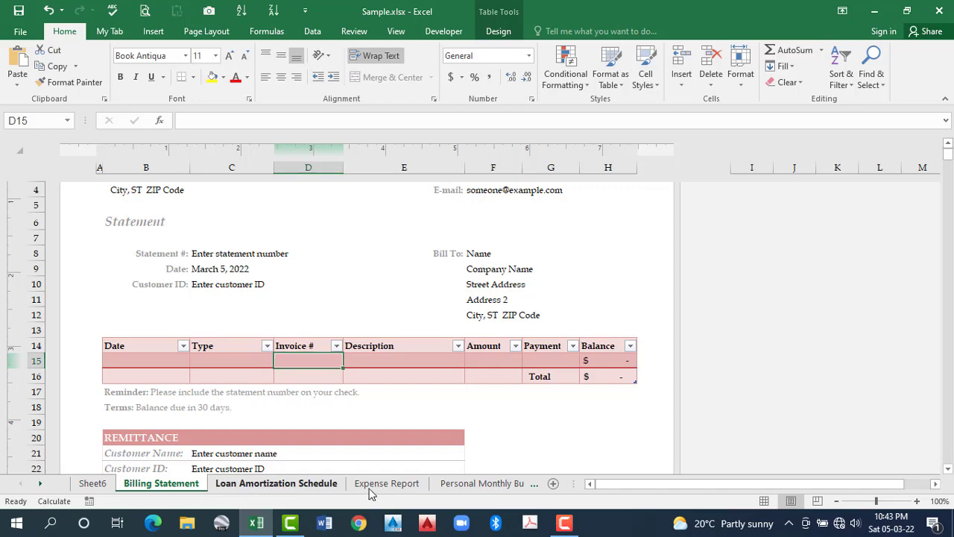
key("ctrl+Page_Down")
key("ctrl+Page_Down")
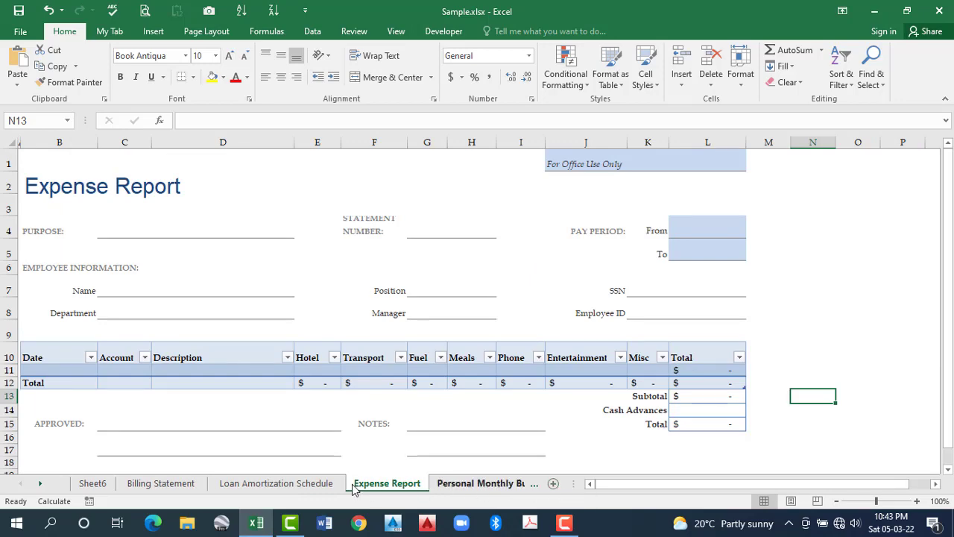
key("ctrl+Page_Down")
- Go back sheet by sheet from Personal Monthly Budget to Sheet6
key("ctrl+Page_Up")
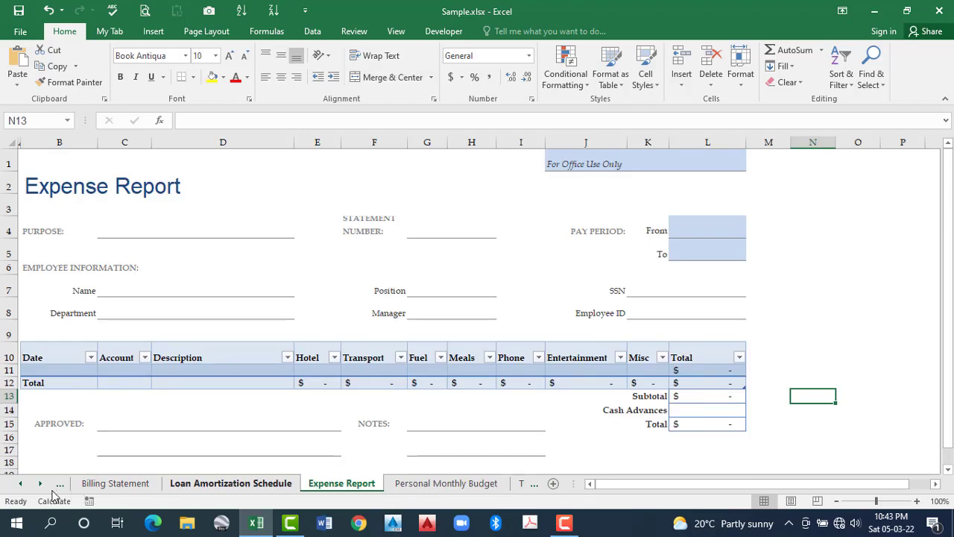
key("ctrl+Page_Up")
key("ctrl+Page_Up")
key("ctrl+Page_Up")
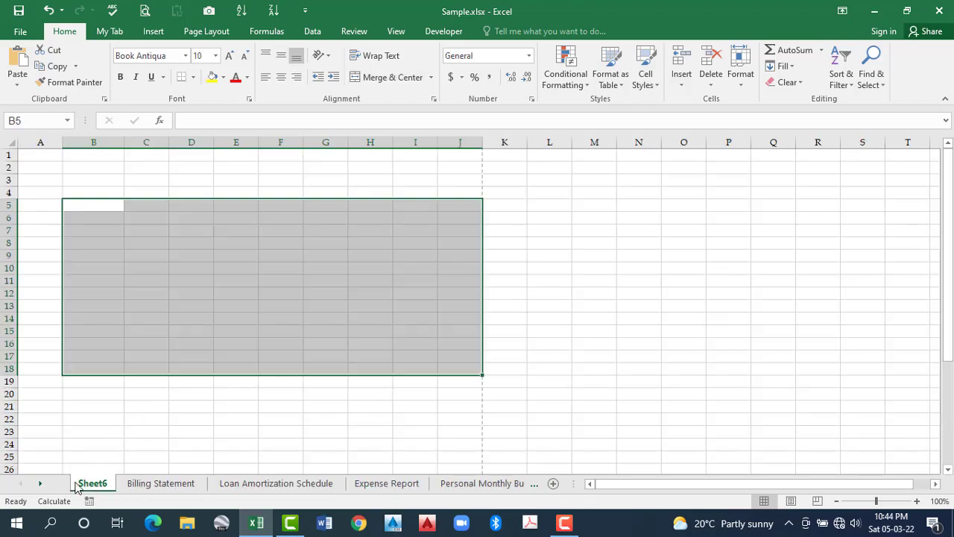
- Advance sheet by sheet from Sheet6 through Billing Statement and Loan Amortization Schedule to Expense Report
key("ctrl+Page_Down")
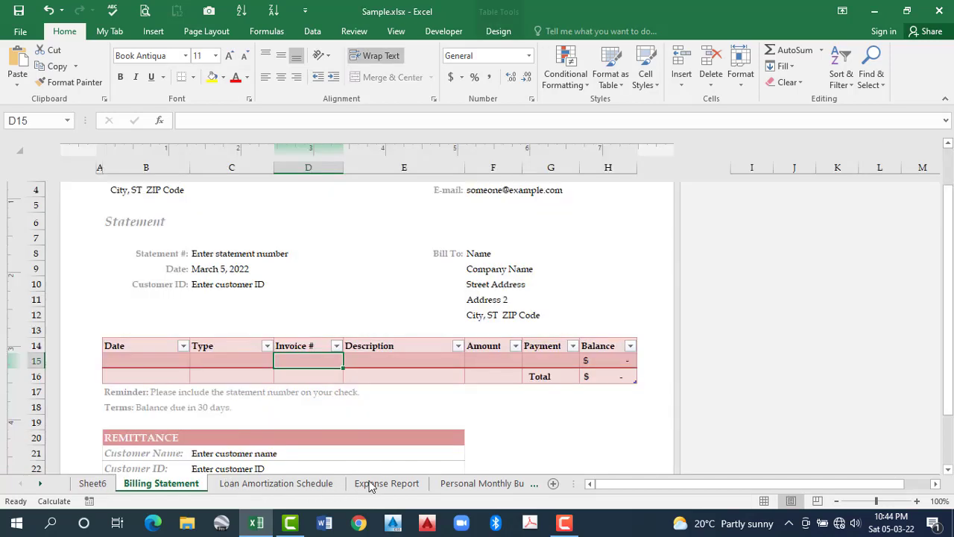
key("ctrl+Page_Down")
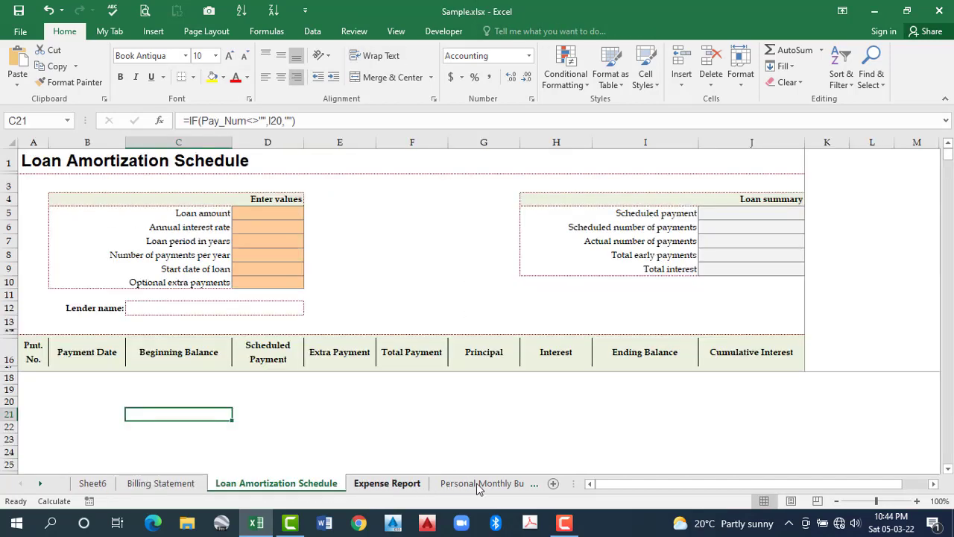
key("ctrl+Page_Down")
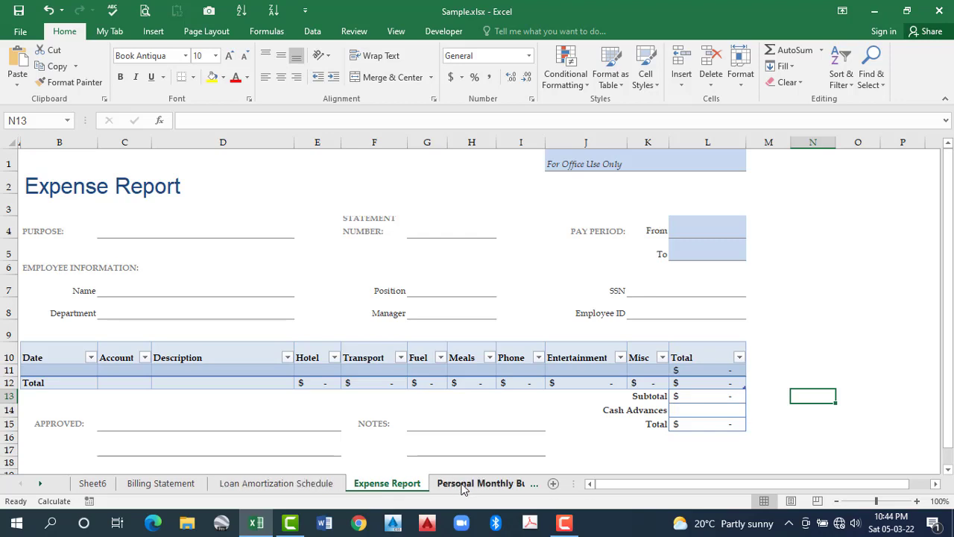
- Bring the sheet tabs up to Blood Pressure Chart into view, then shift back to the earlier tabs while staying on Expense Report
left_click(41, 488)
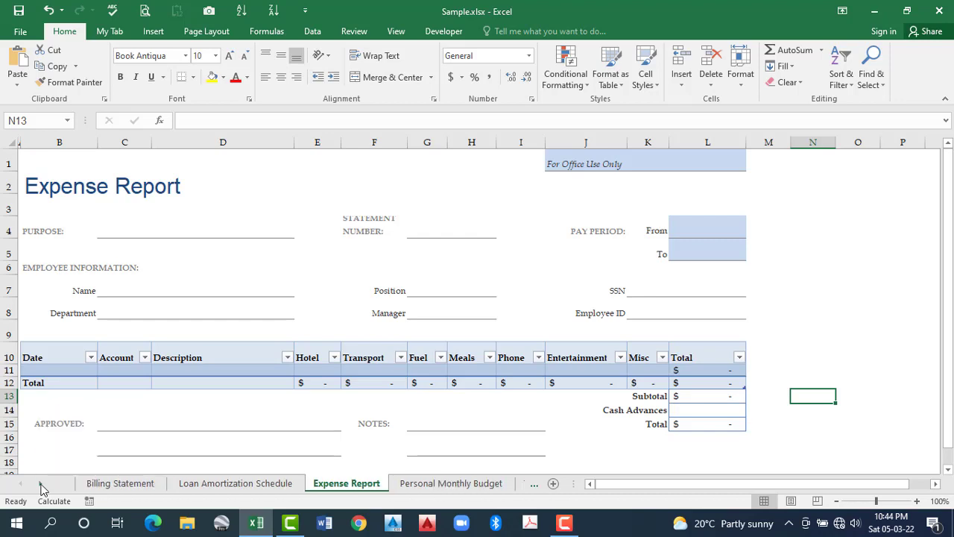
left_click(41, 488)
left_click(41, 488)
left_click(41, 488)
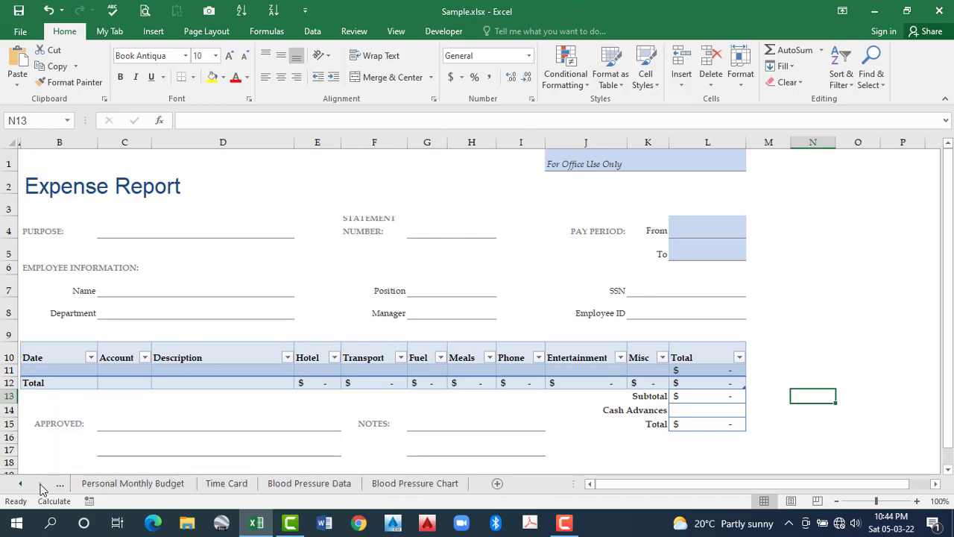
left_click(22, 486)
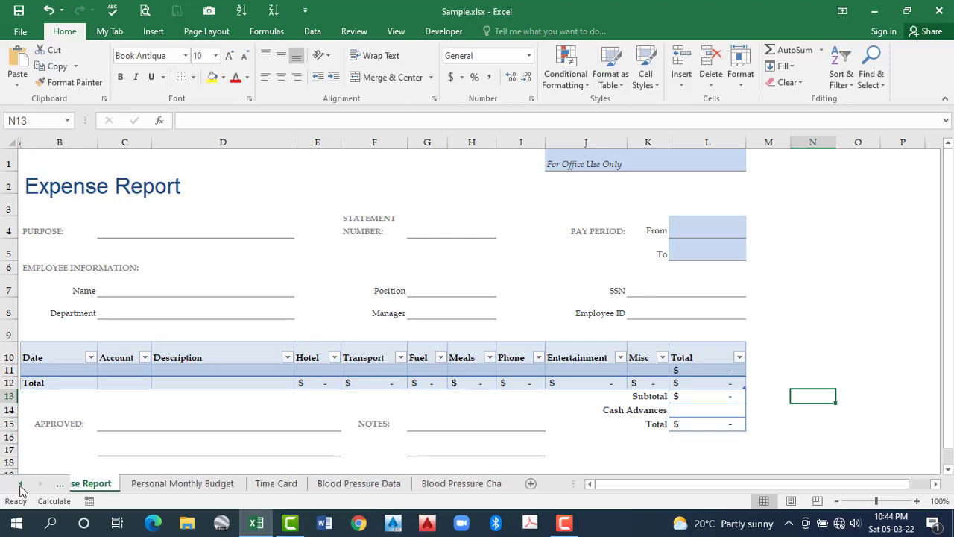
left_click(21, 486)
left_click(21, 486)
left_click(21, 486)
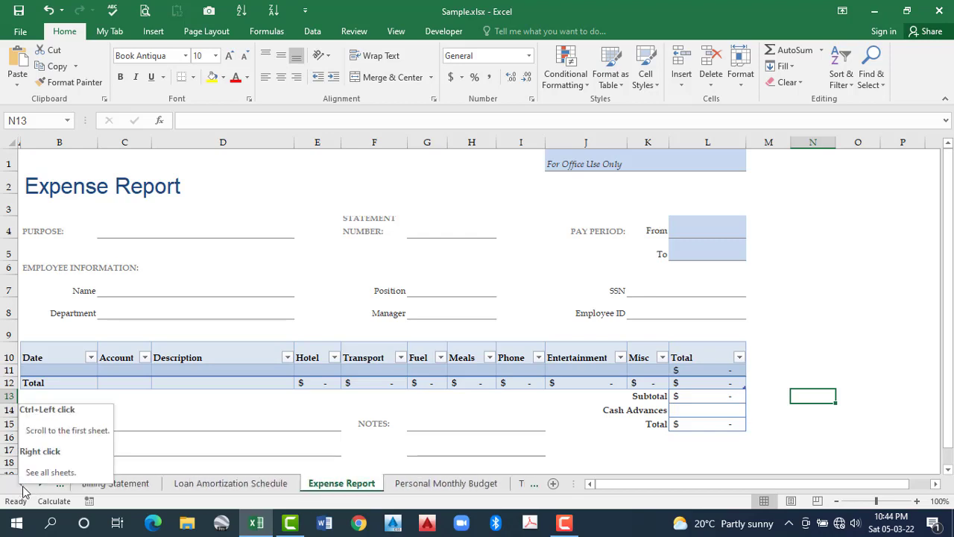
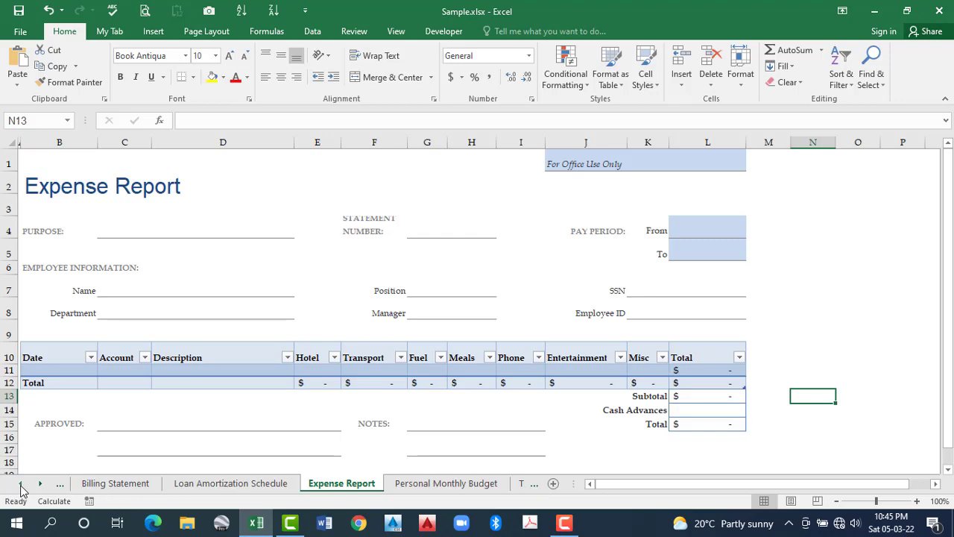
- Run through the sheet tabs from Sheet6 to Blood Pressure Chart to examine which sheets the workbook holds
left_click(66, 487)
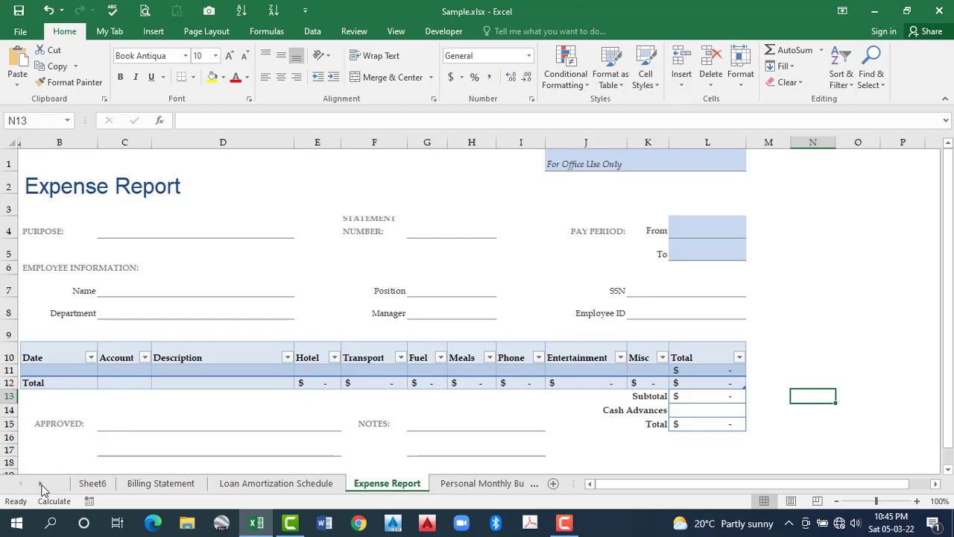
left_click(41, 486)
scroll(387, 484, "down", 1)
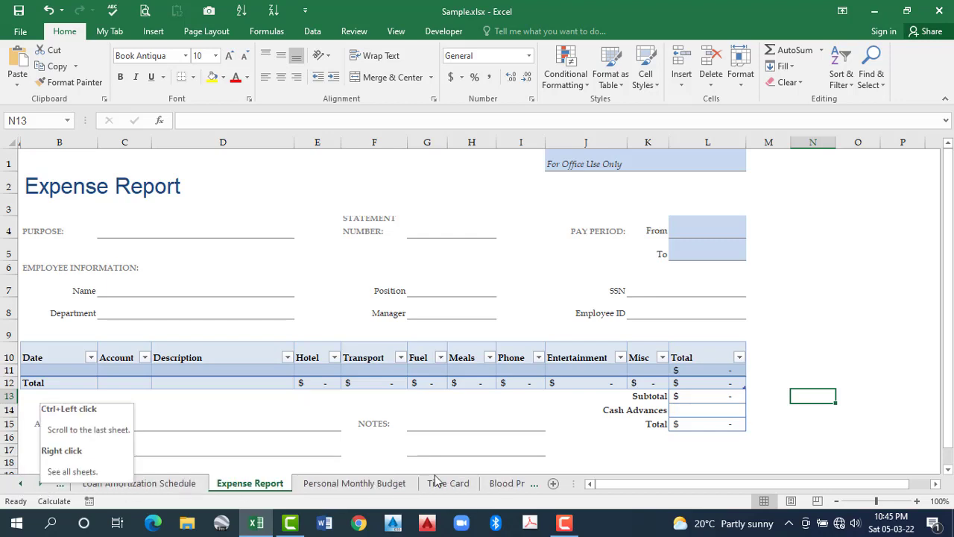
scroll(551, 488, "down", 1)
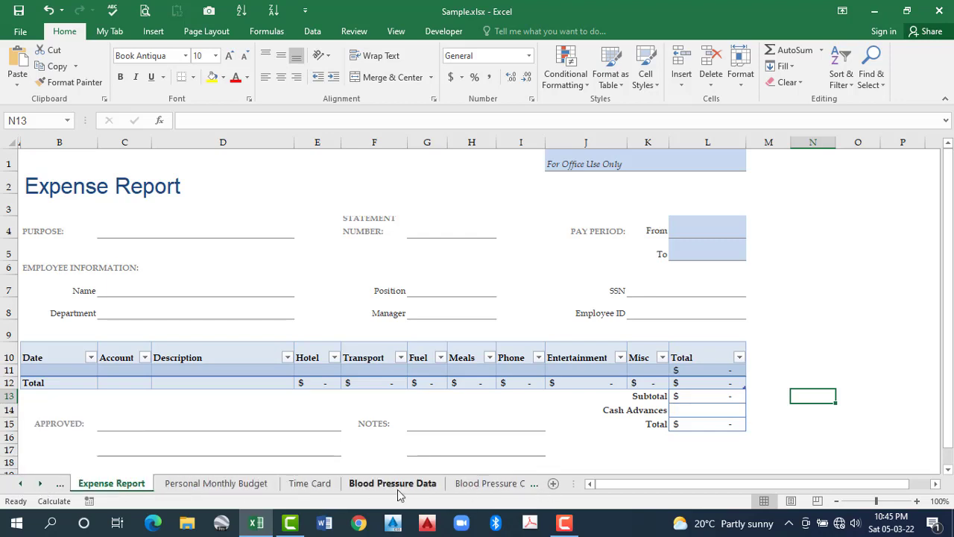
left_click(41, 486)
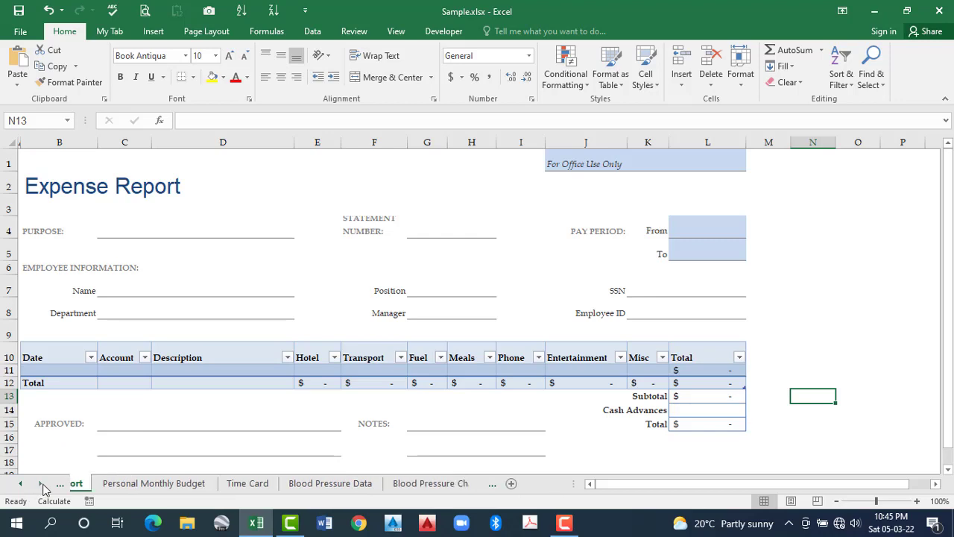
left_click(40, 486)
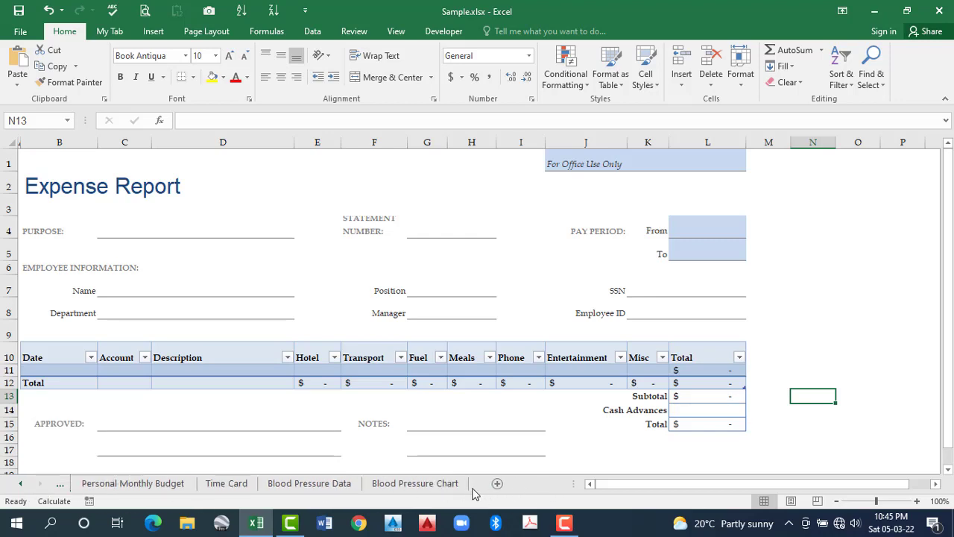
left_click(421, 488)
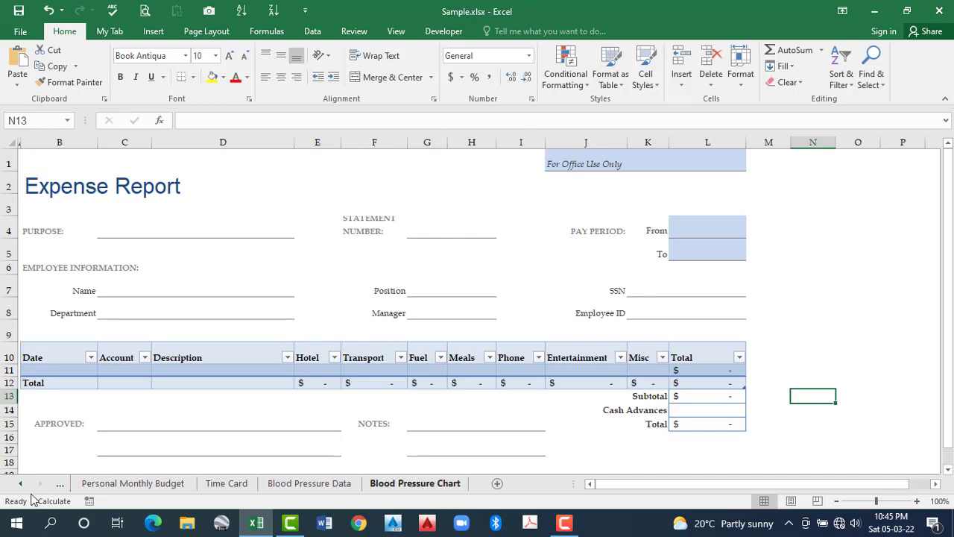
- Return to the first sheet tabs, switch to Sheet6 and select the range C5:H14
left_click(59, 483)
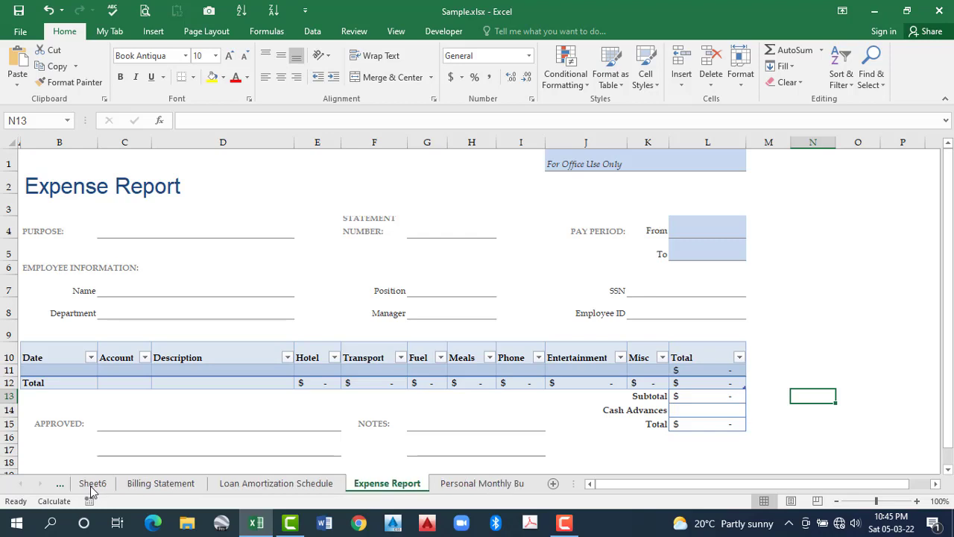
left_click(92, 483)
left_click_drag(160, 205, 364, 316)
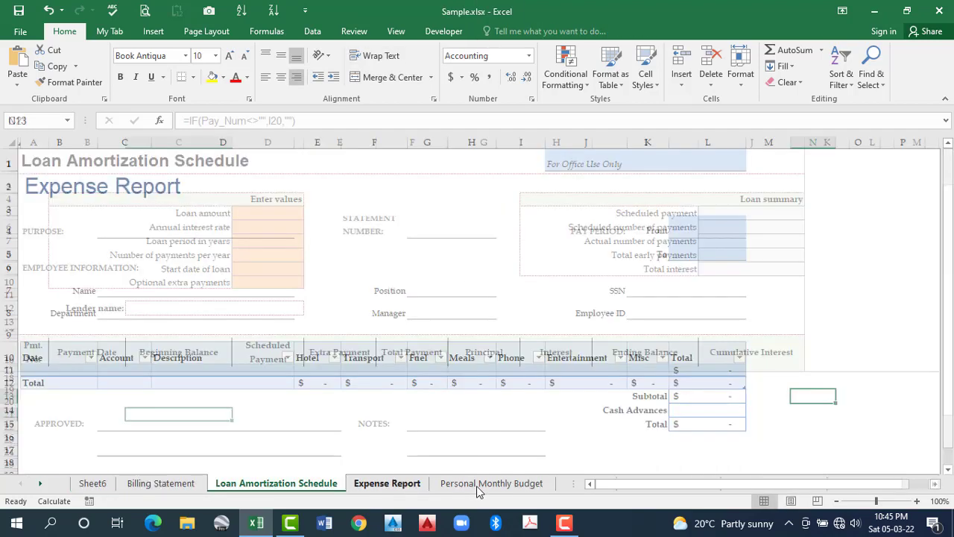
- View the sheets up to Personal Monthly Budget and Time Card, then switch to Billing Statement and look over its contents
left_click(514, 484)
key("ctrl+Page_Down")
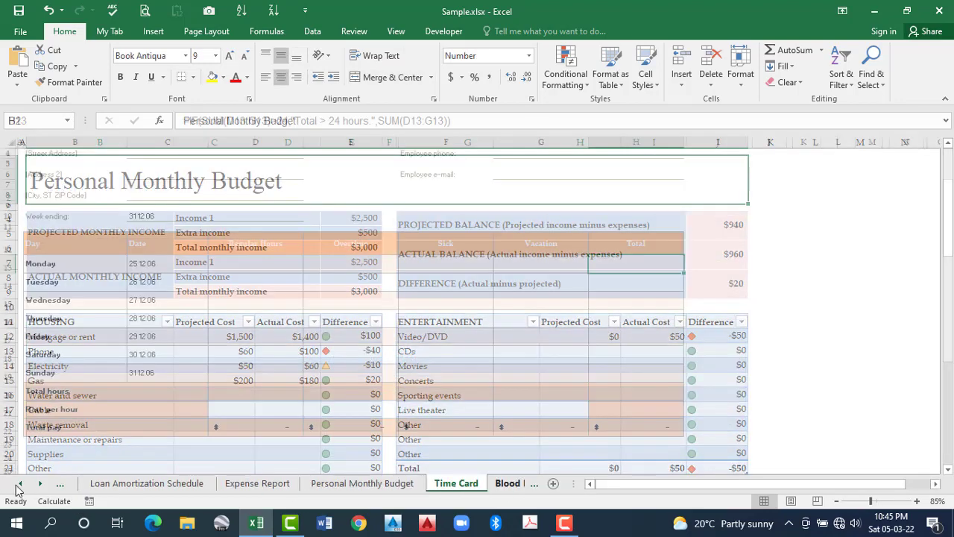
scroll(162, 488, "up", 2)
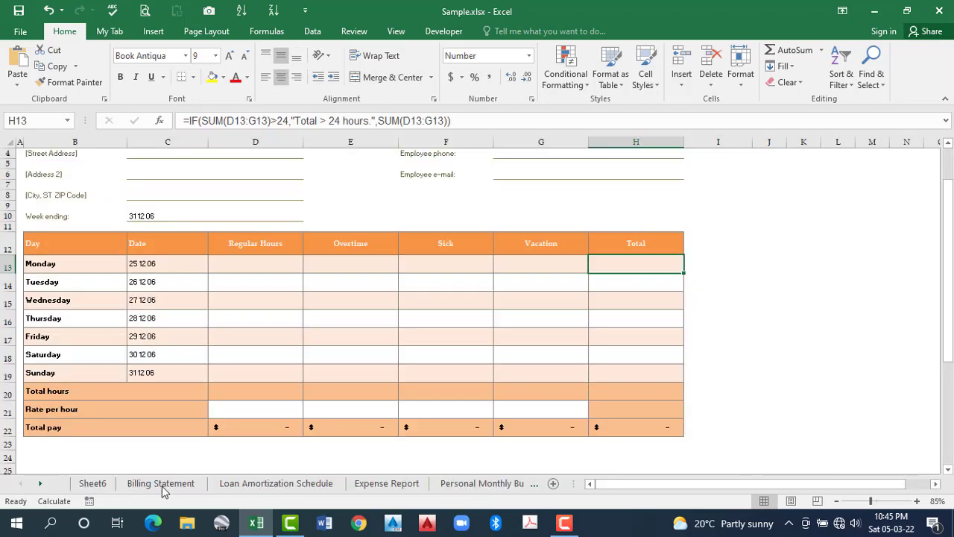
left_click(146, 489)
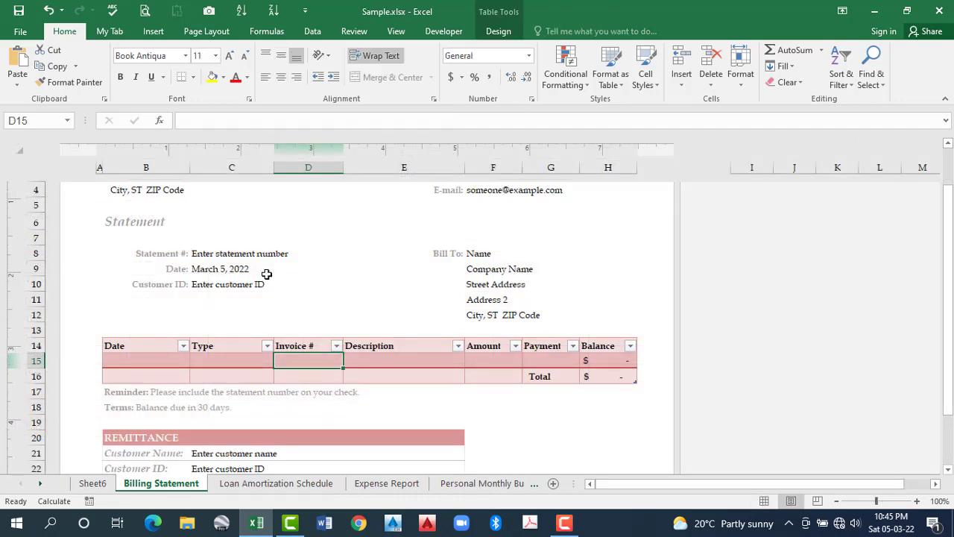
scroll(291, 304, "down", 2)
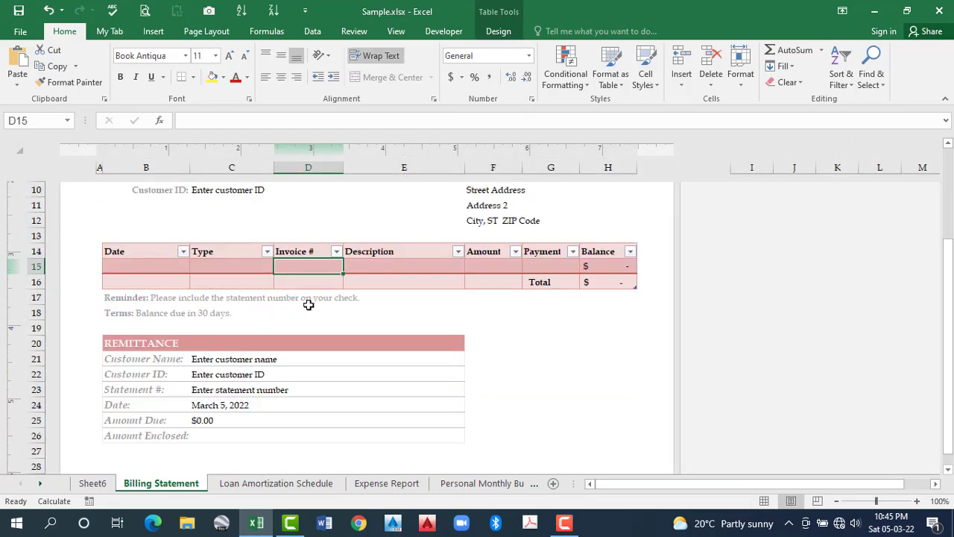
scroll(234, 271, "up", 3)
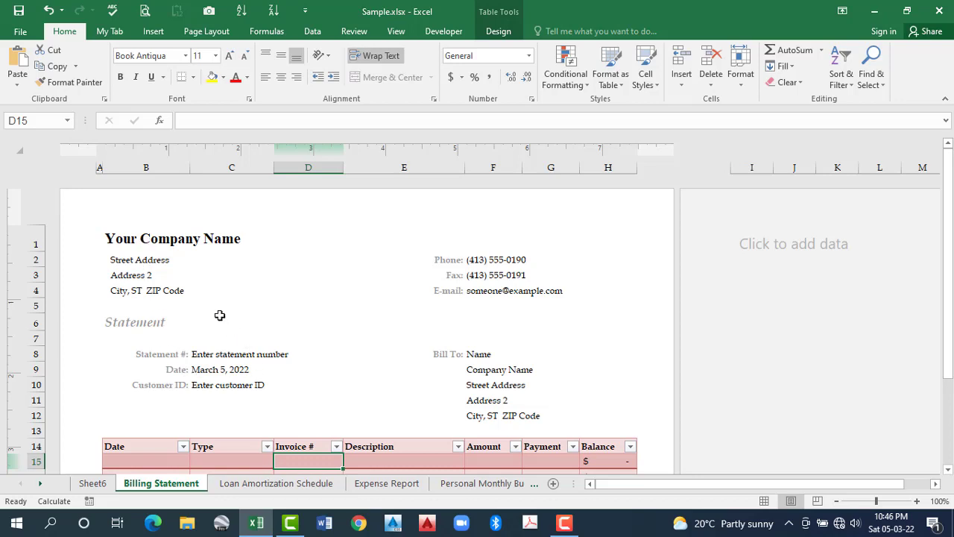
- Move the active cell in Billing Statement to B2, on to the remittance Customer ID label in B22, and then to C22
key("ctrl+Home")
scroll(295, 301, "down", 2)
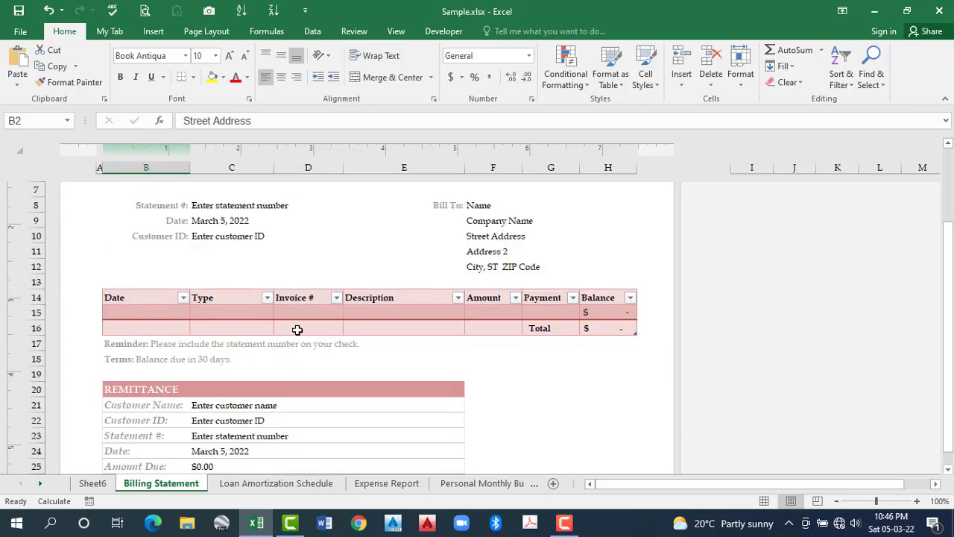
left_click(270, 316)
scroll(221, 391, "down", 1)
left_click(146, 375)
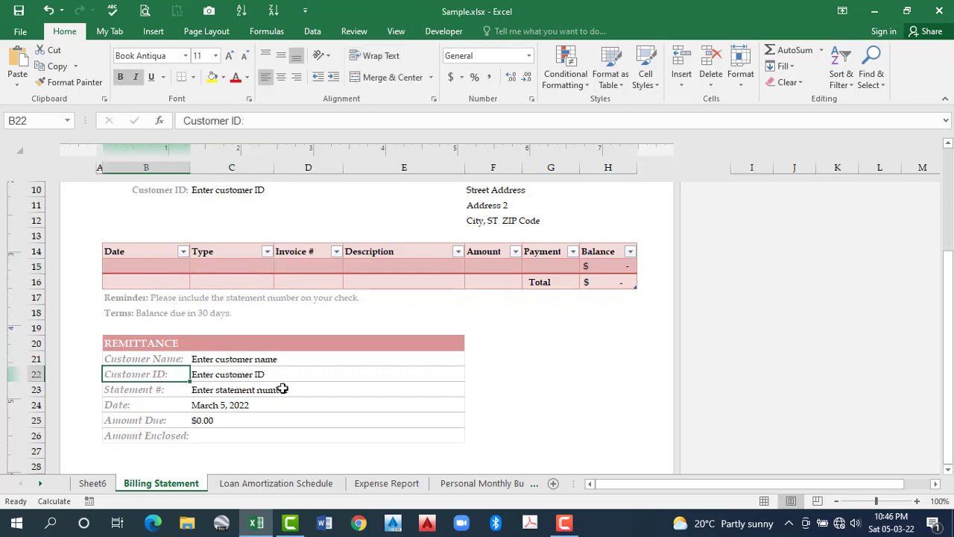
key("Right")
scroll(312, 303, "up", 4)
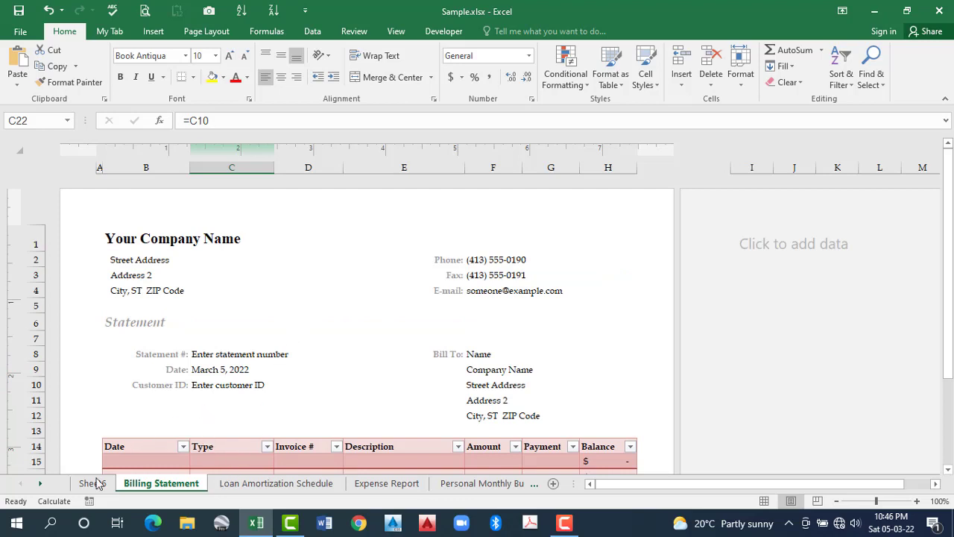
- Switch to Sheet6 and move the active cell to E9 and then to D10
key("ctrl+Page_Up")
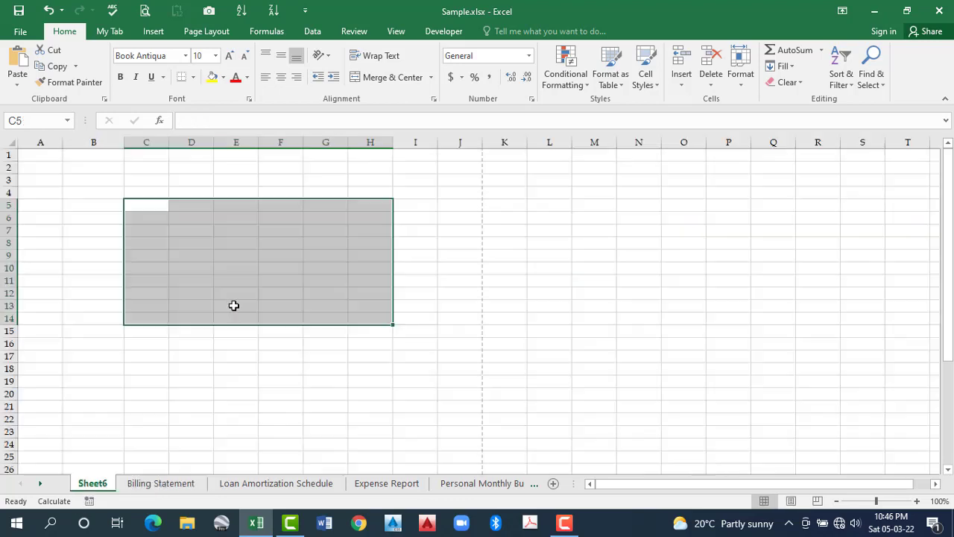
left_click(245, 260)
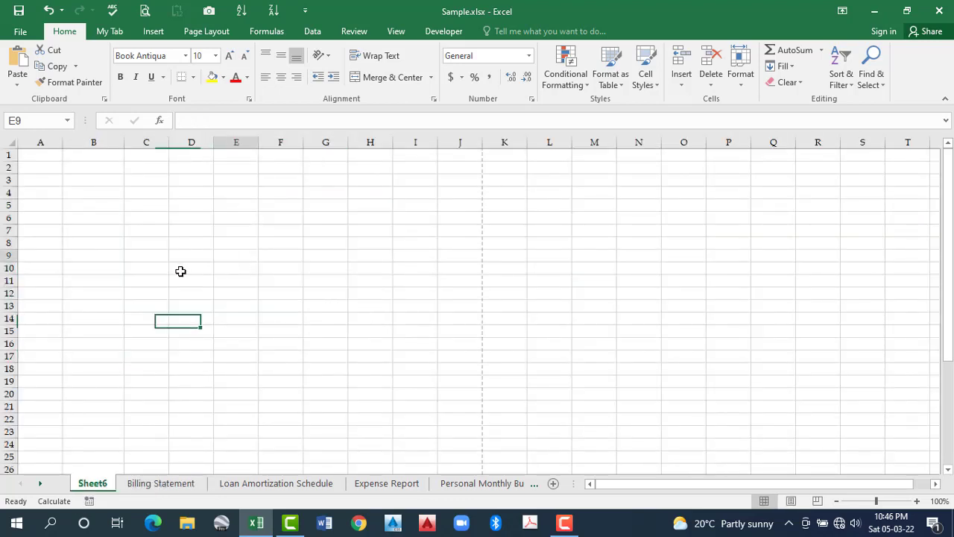
key("Left")
key("Down")
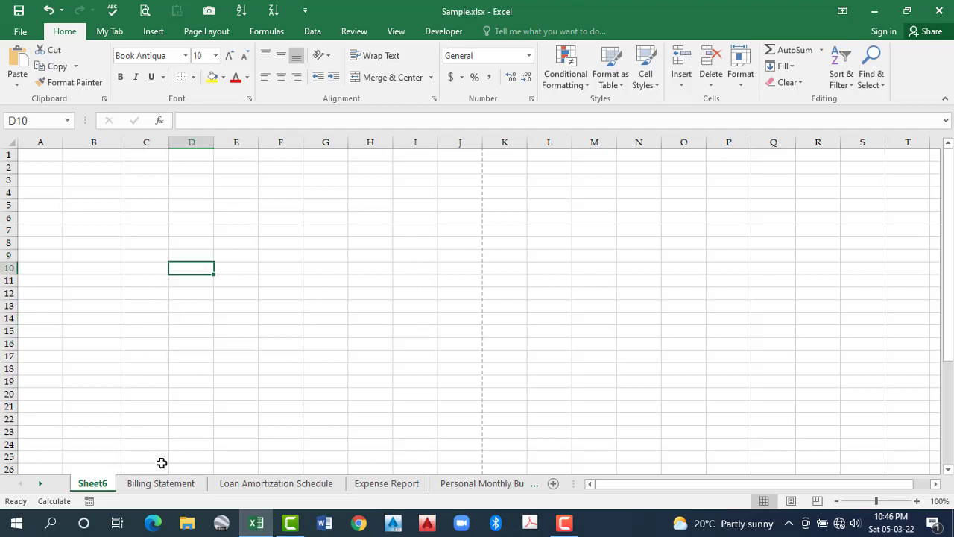
- Switch to Billing Statement and move the active cell around its upper area, including C3, E1 and H6
key("ctrl+Page_Down")
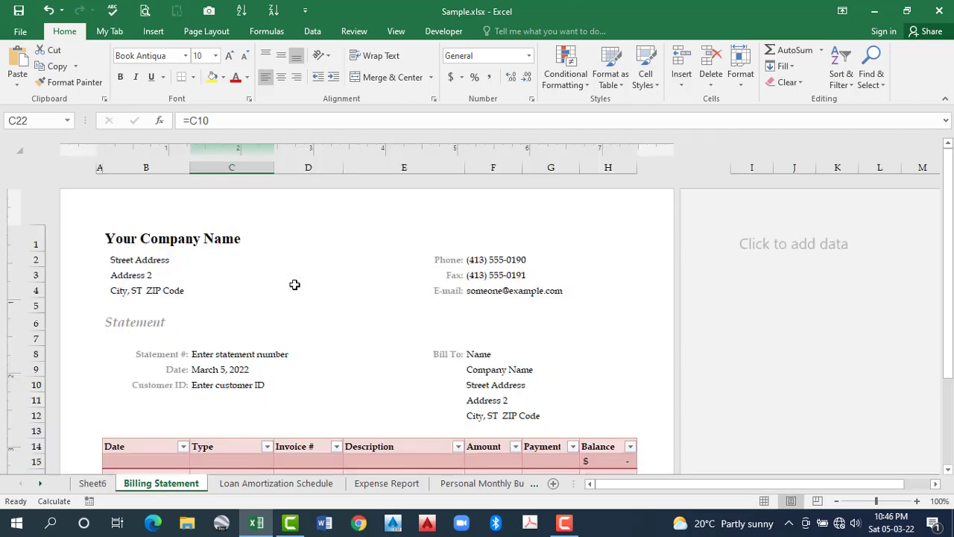
left_click(256, 276)
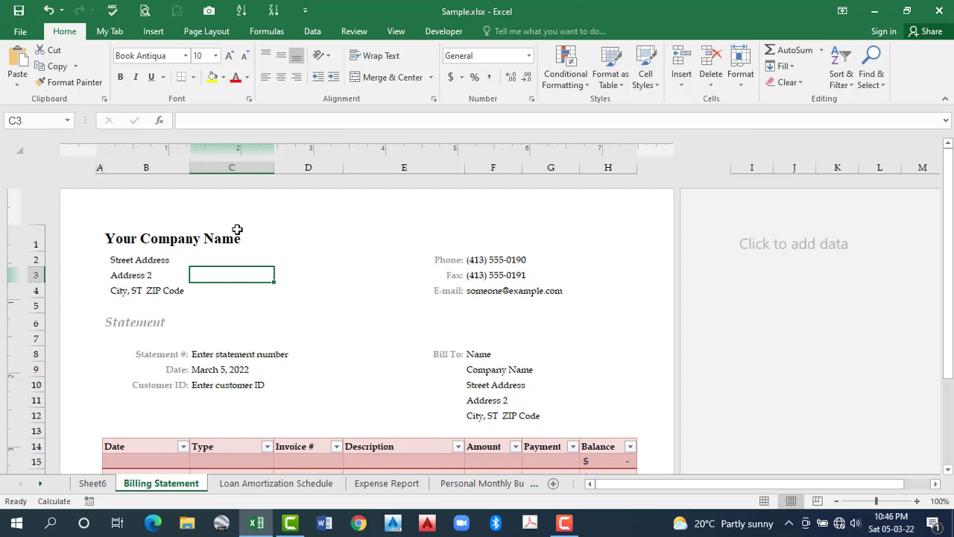
left_click(391, 247)
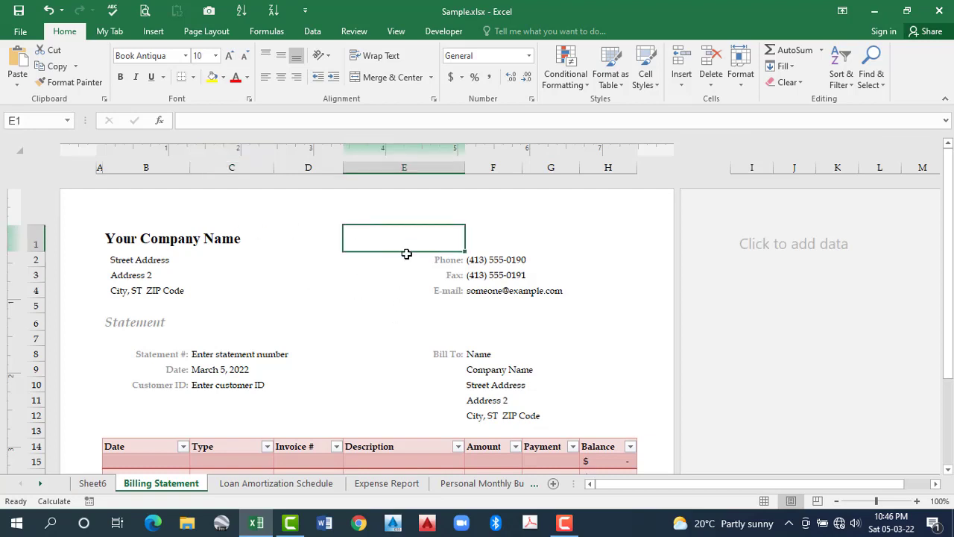
key("Down")
left_click(551, 314)
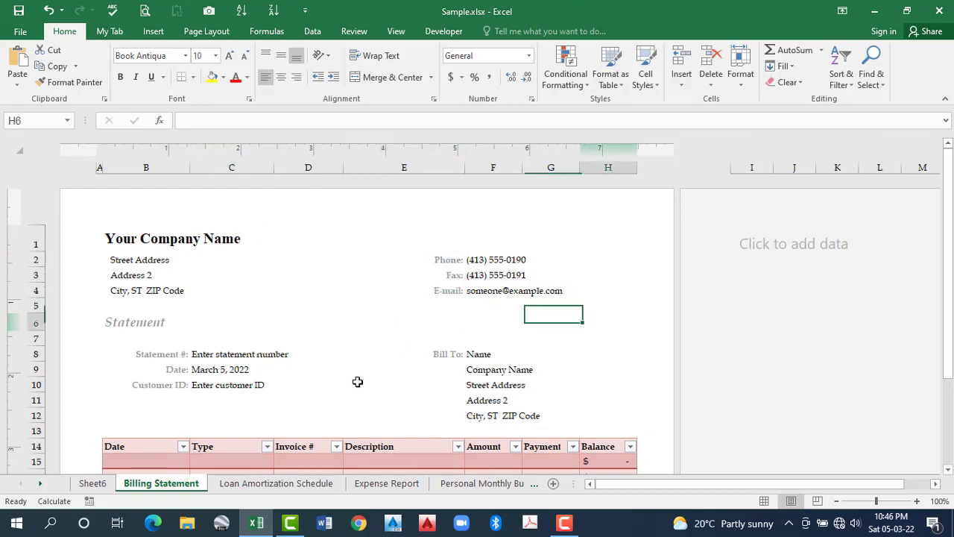
key("Up")
key("Up")
key("Up")
- View Loan Amortization Schedule, Expense Report and Personal Monthly Budget in turn, ending on Time Card
left_click(271, 483)
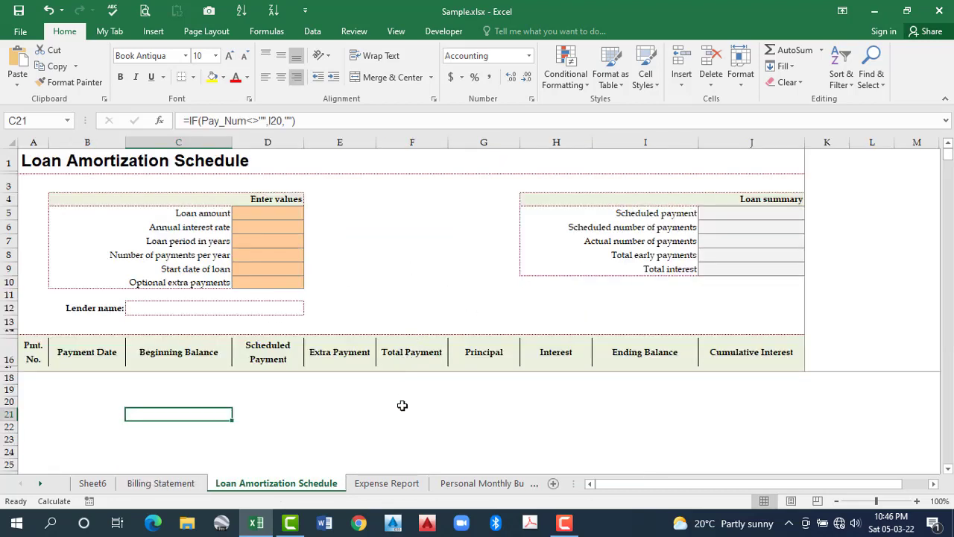
left_click(387, 483)
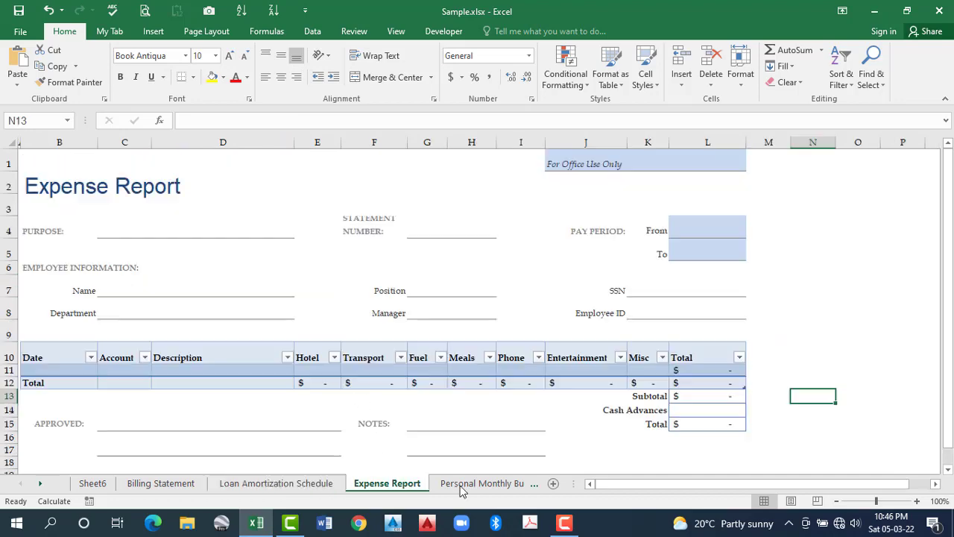
key("ctrl+Page_Down")
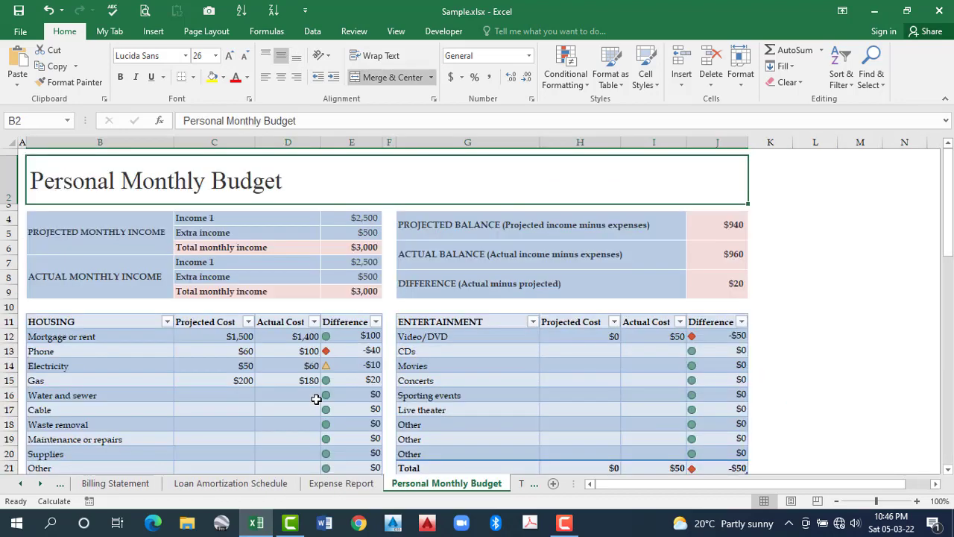
key("ctrl+Page_Down")
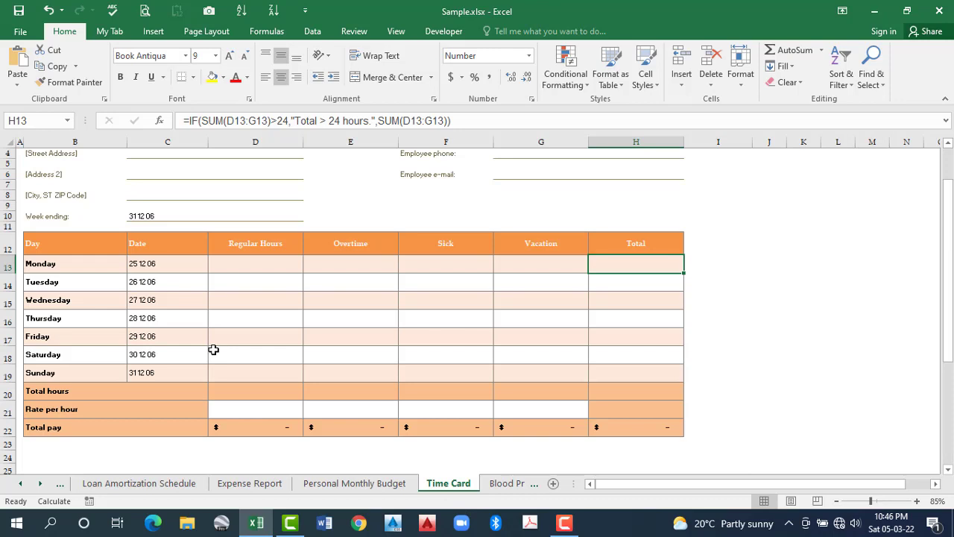
- Select the Regular Hours cells D13:D19 in Time Card, then move the active cell along Monday's row through F13 to H13
scroll(263, 303, "up", 1)
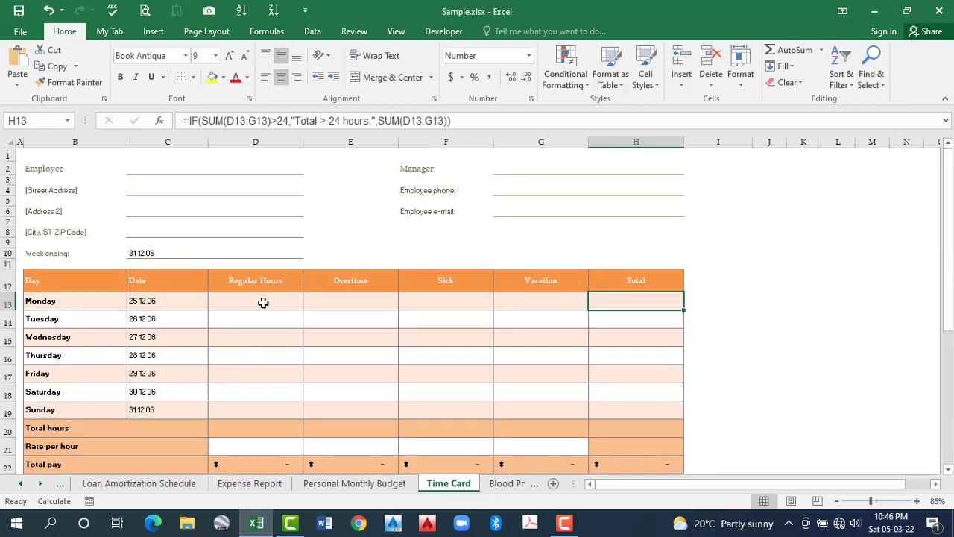
left_click_drag(263, 298, 262, 404)
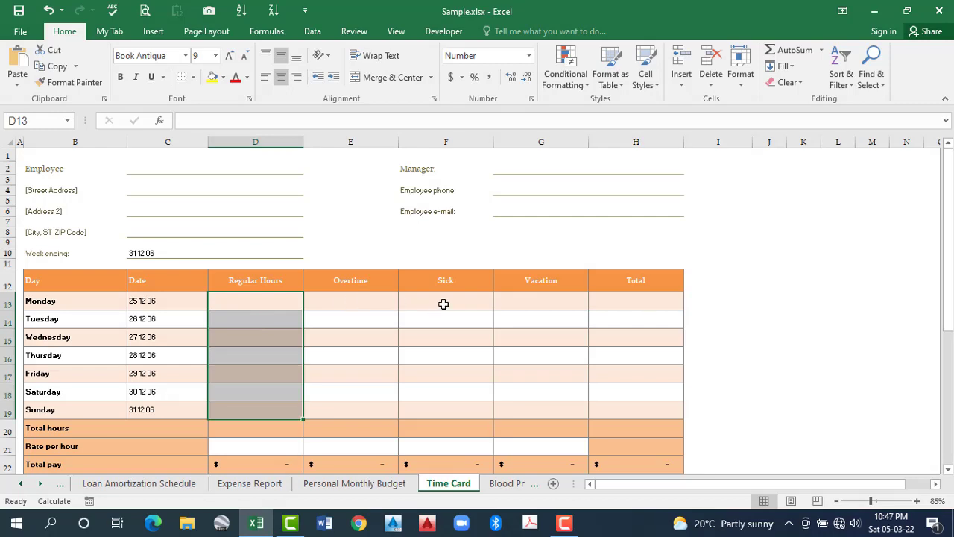
key("Right")
key("Right")
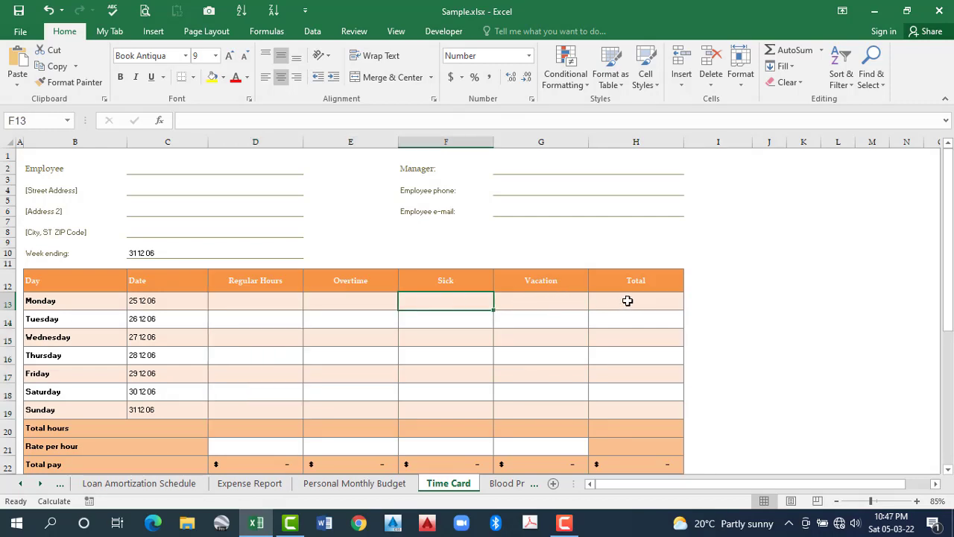
key("Right")
key("Right")
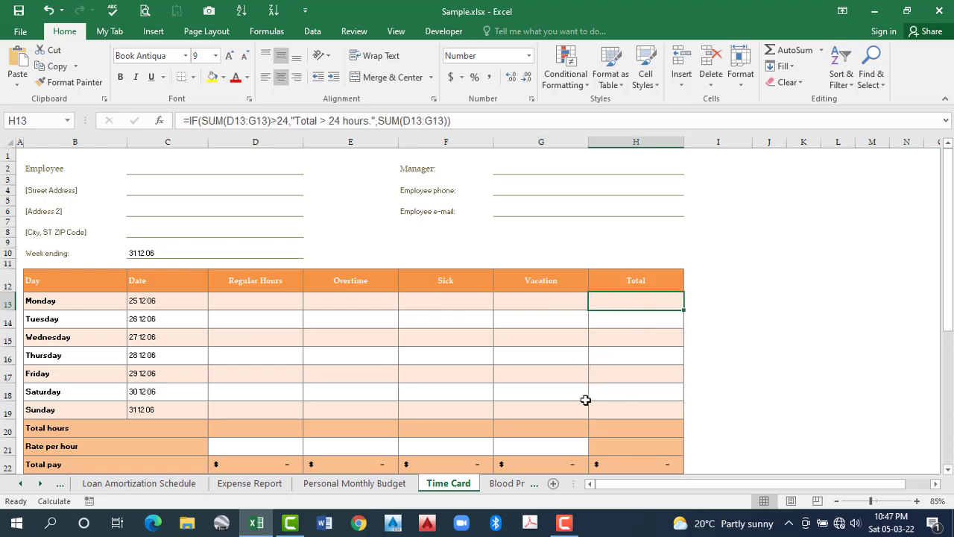
scroll(585, 400, "down", 2)
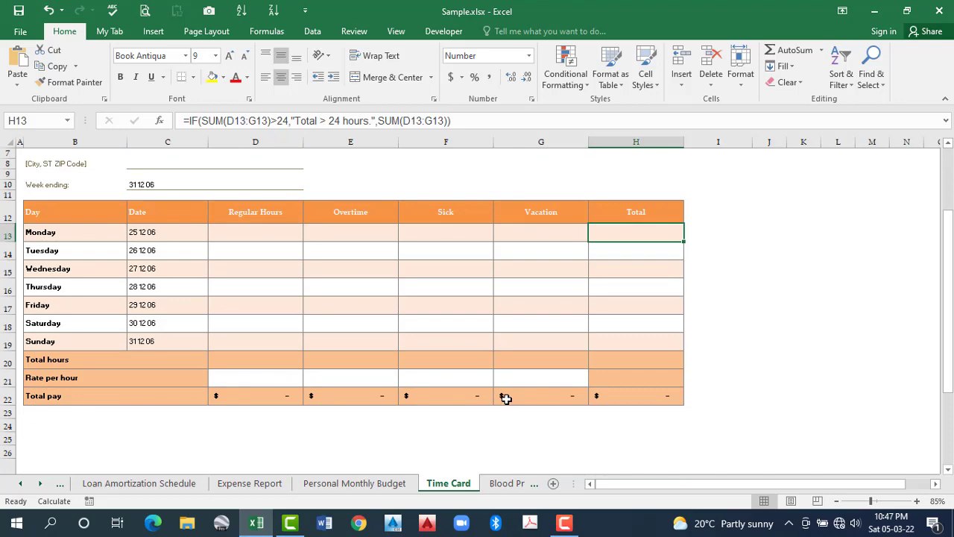
scroll(472, 437, "up", 2)
- Switch to Blood Pressure Data and move the active cell from the Time entry in C15 to the Systolic reading in D17
key("ctrl+Page_Down")
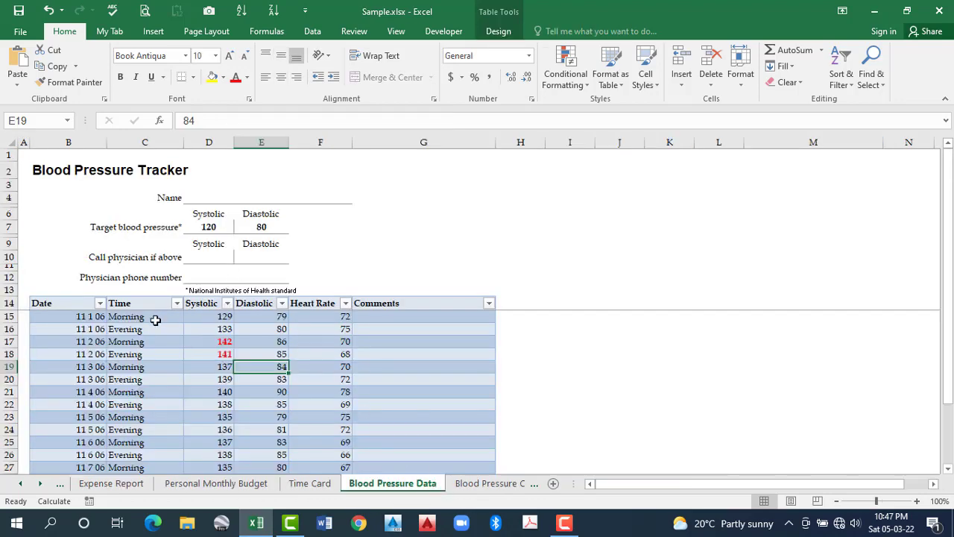
left_click(73, 318)
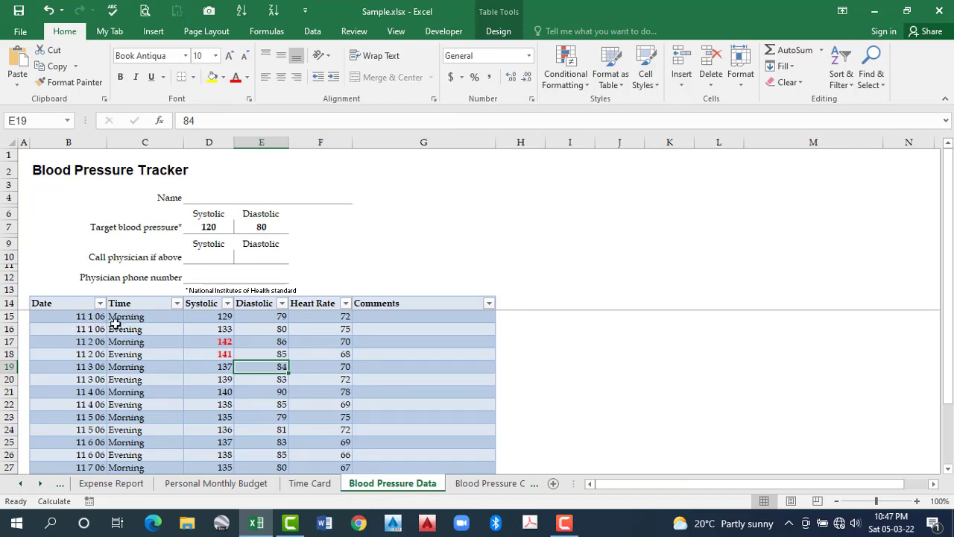
left_click(132, 317)
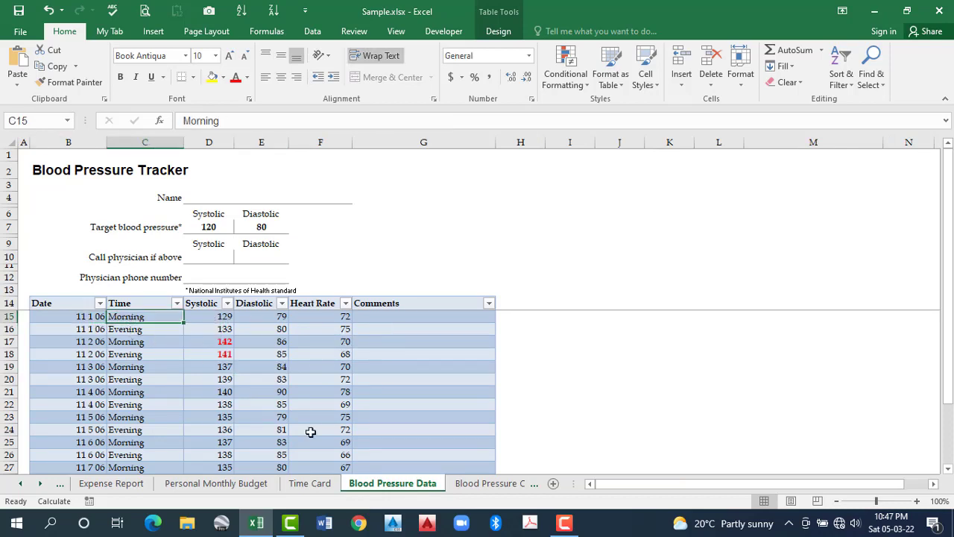
key("Right")
key("Down")
key("Down")
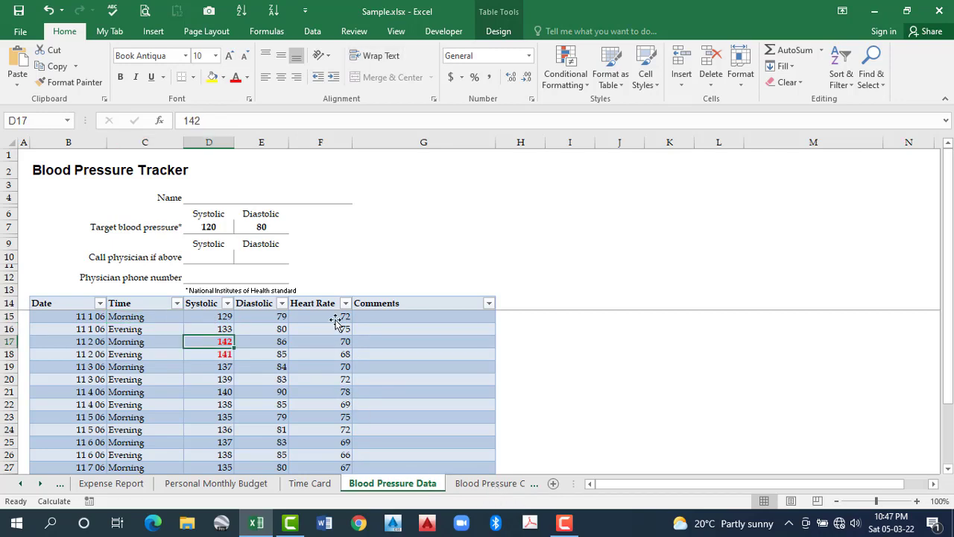
- View Blood Pressure Chart, then return to Blood Pressure Data and select the Heart Rate header in F14
key("ctrl+Page_Down")
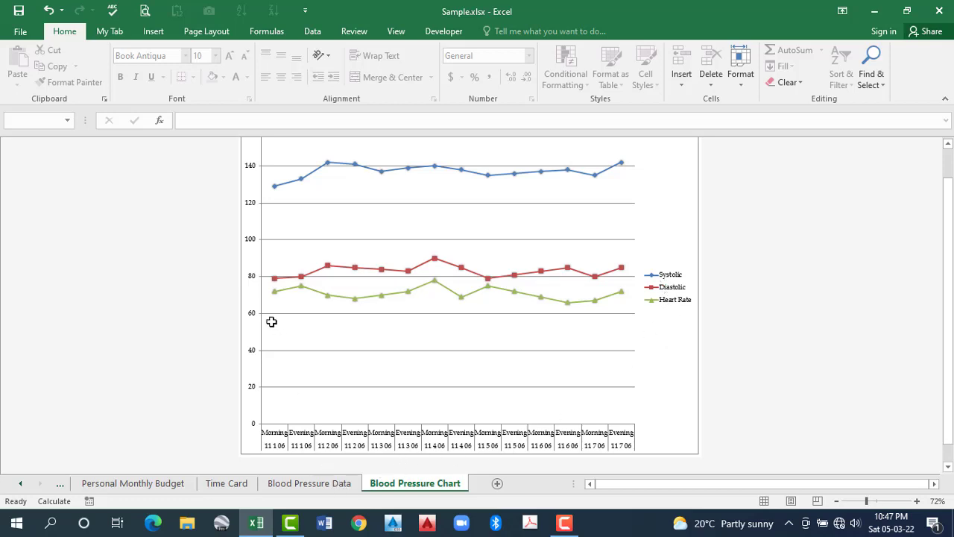
key("ctrl+Page_Up")
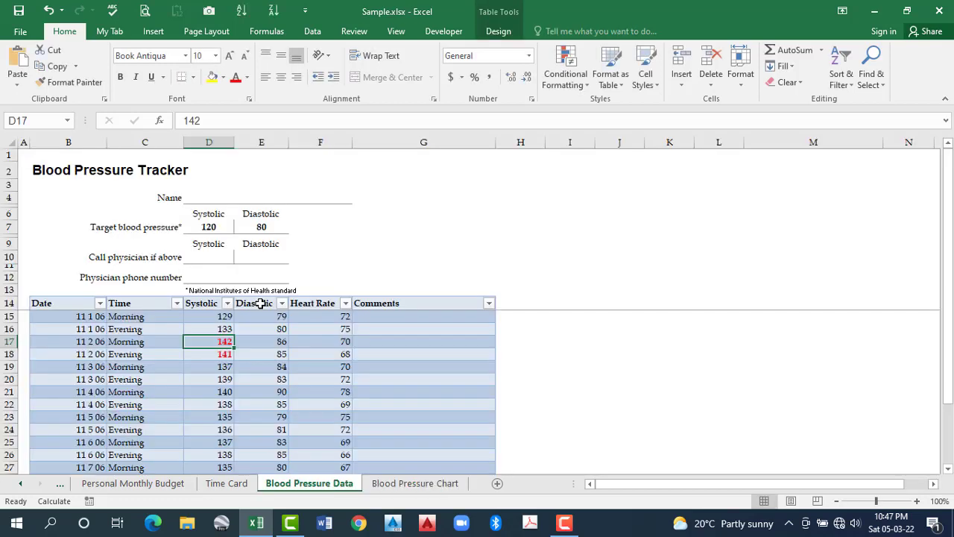
key("Up")
key("Up")
key("Up")
left_click(317, 309)
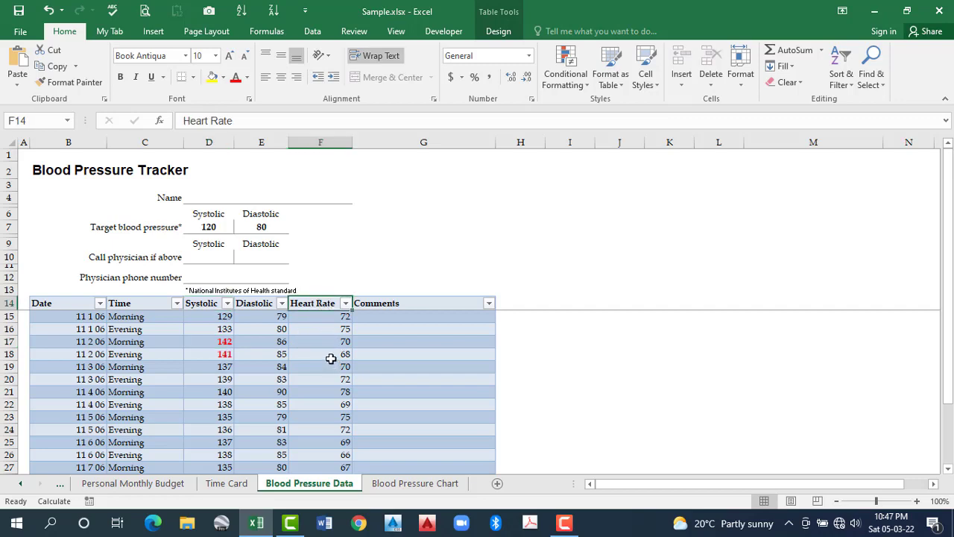
- Set the Heart Rate value in F17 of Blood Pressure Data to 110
left_click(333, 345)
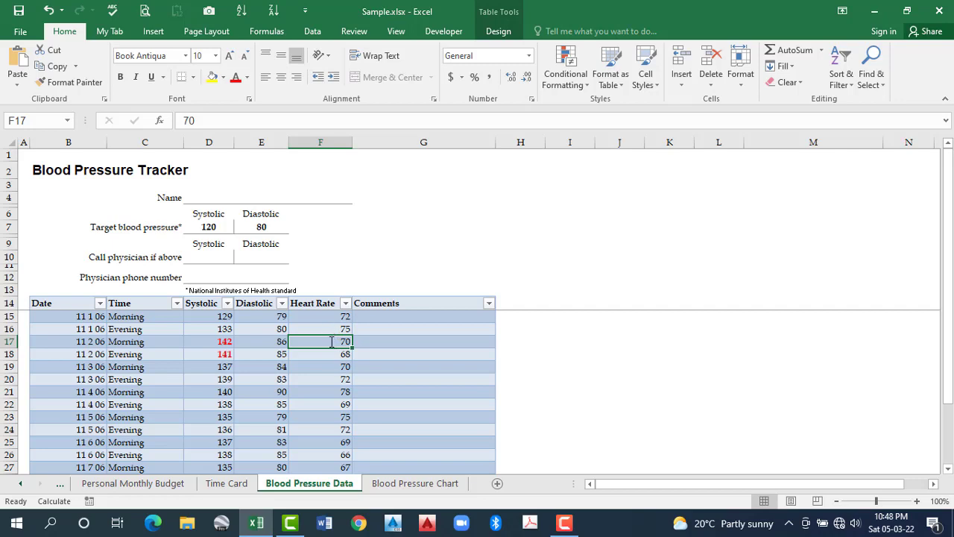
type("110")
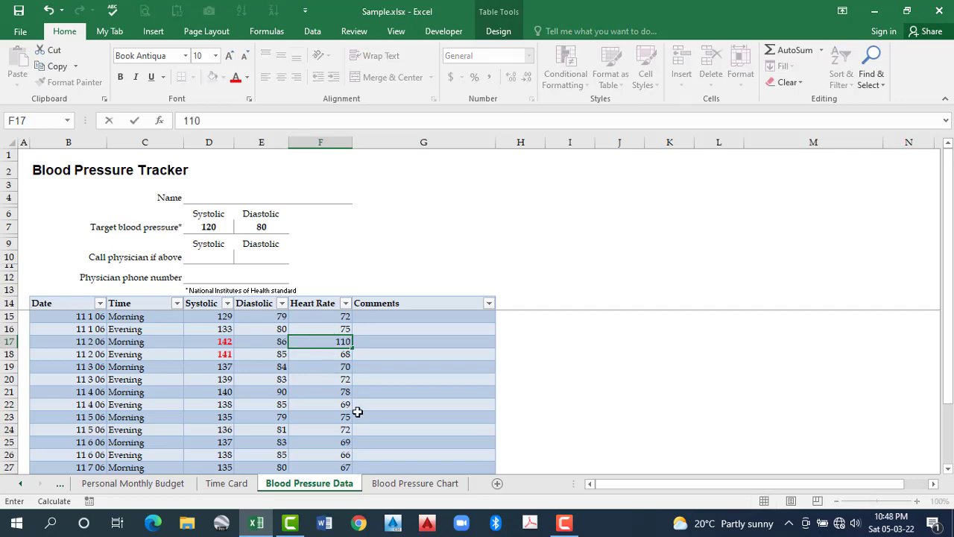
key("Return")
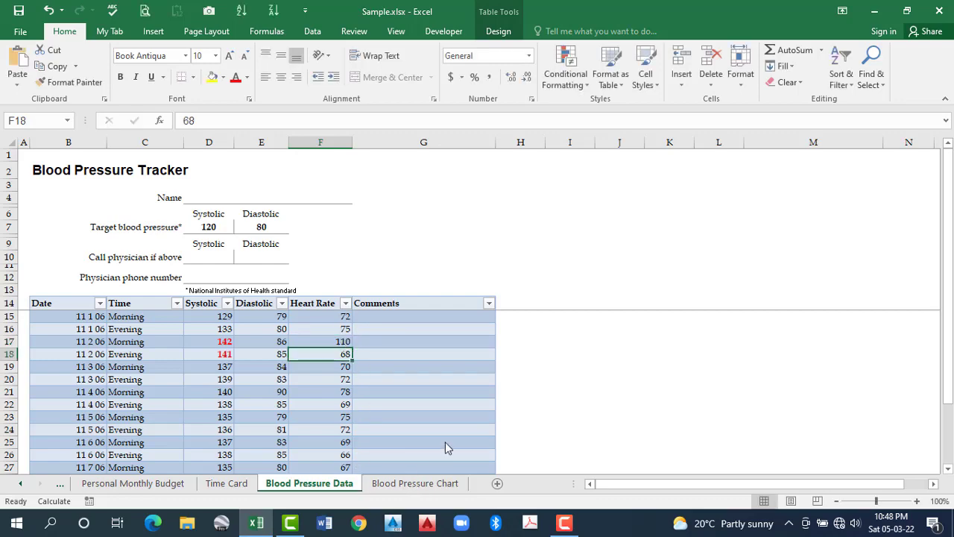
- Check the changed Heart Rate point in Blood Pressure Chart, then return to cell F17 in Blood Pressure Data
key("ctrl+Page_Down")
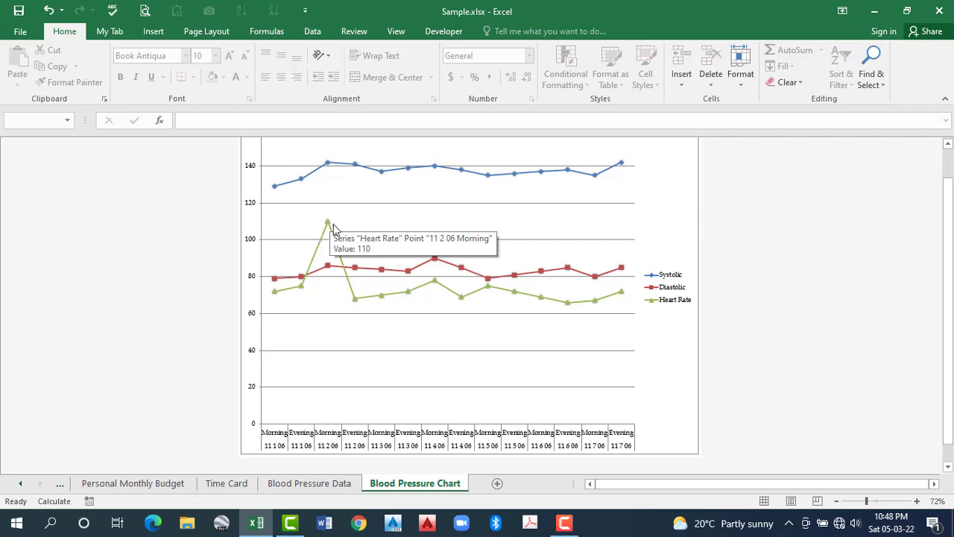
left_click(308, 486)
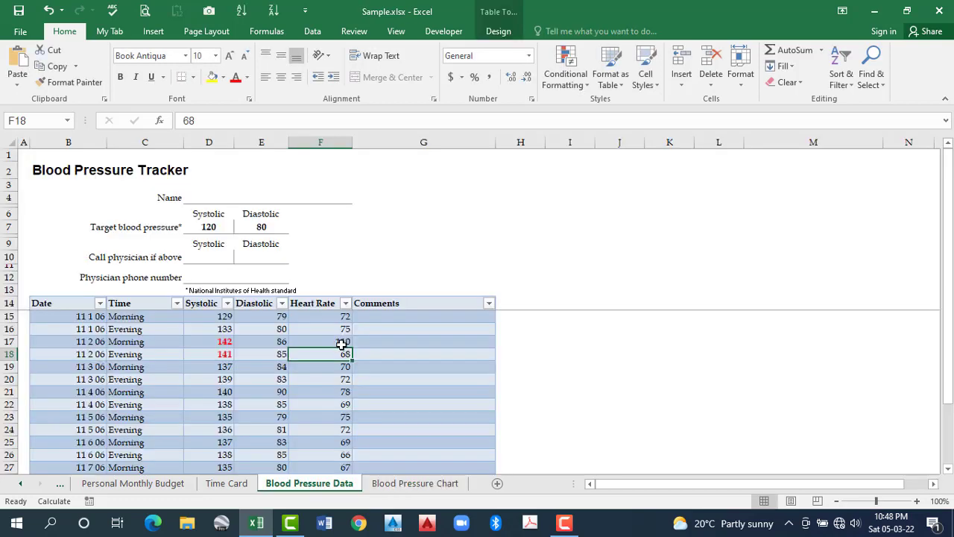
left_click(341, 344)
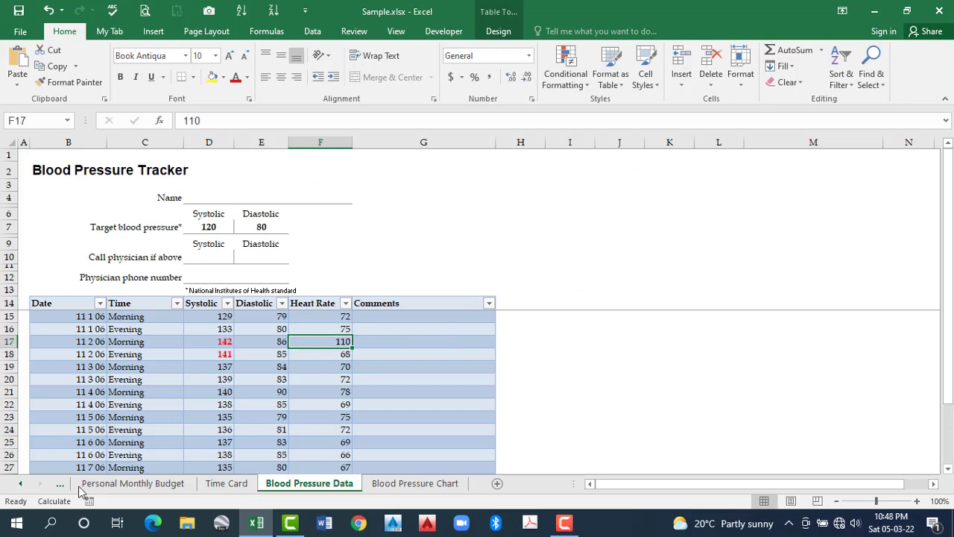
- Scroll the sheet tabs back to the first sheets and open Loan Amortization Schedule
left_click(20, 484)
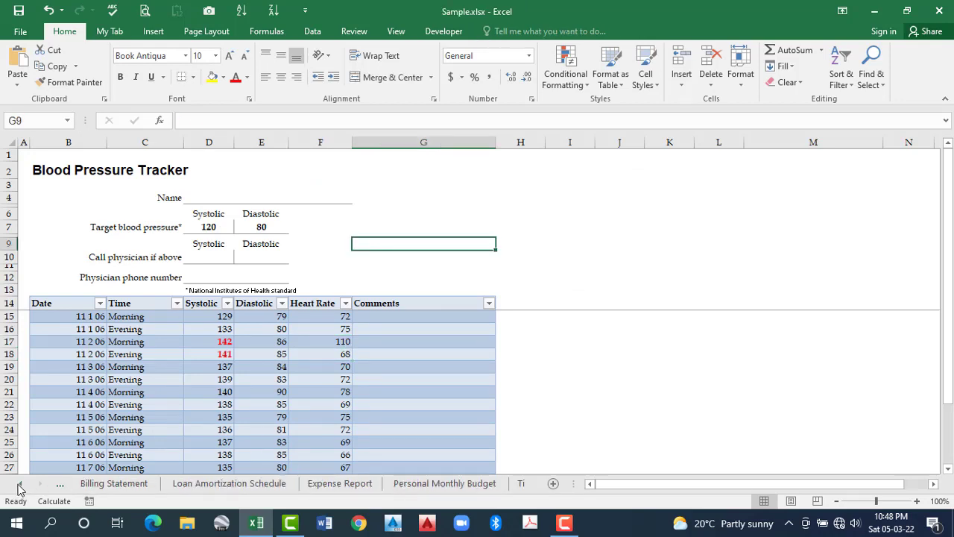
left_click(21, 486)
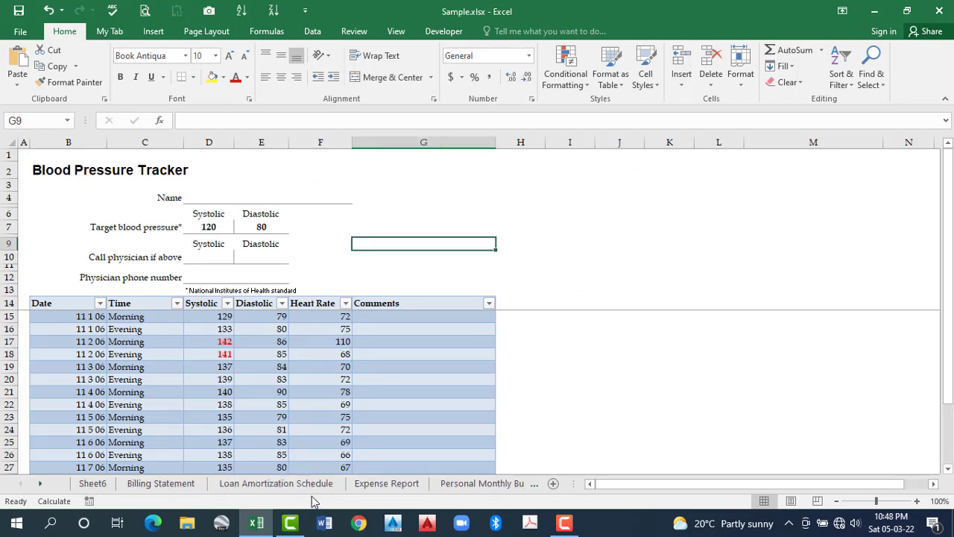
left_click(276, 483)
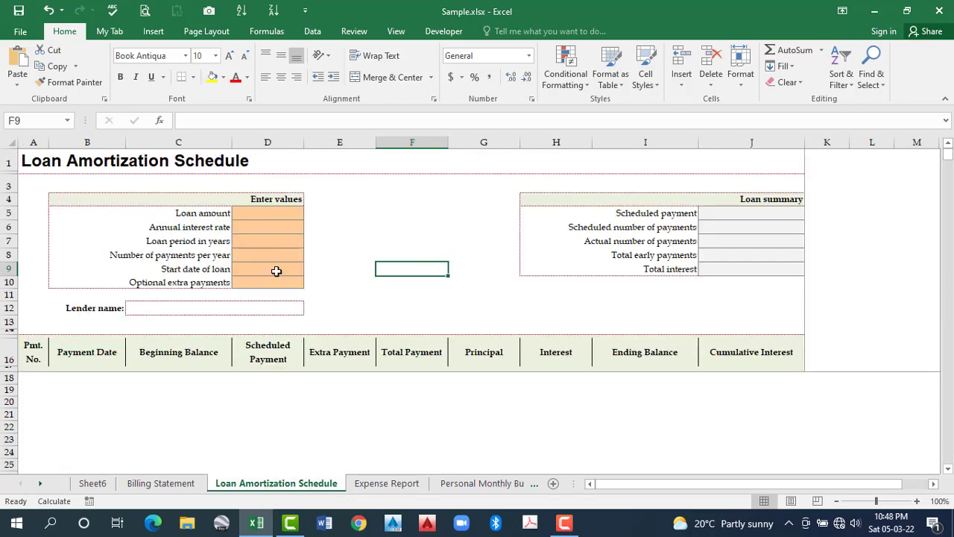
- Enter a loan amount of 100000 in D5 of Loan Amortization Schedule
key("Left")
key("Left")
key("Up")
key("Up")
key("Up")
key("Up")
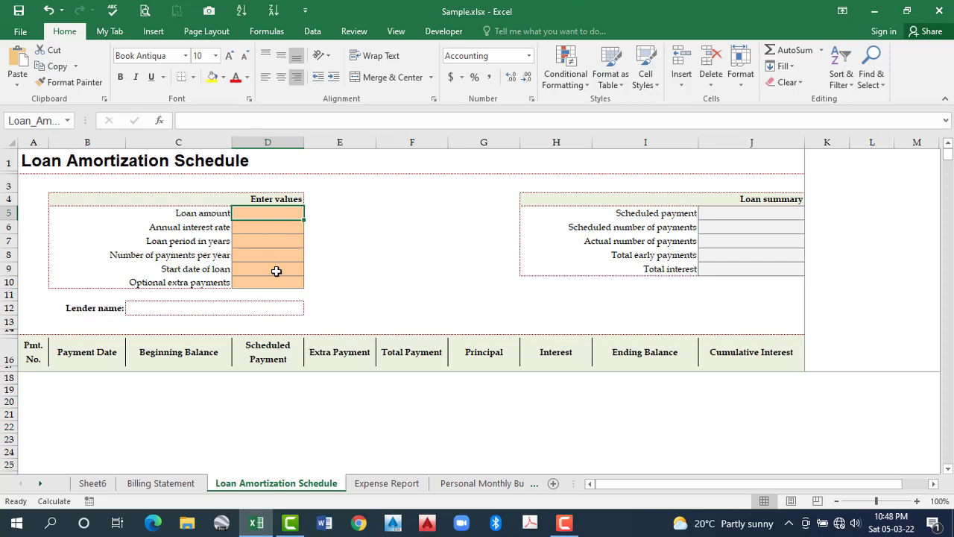
type("100000")
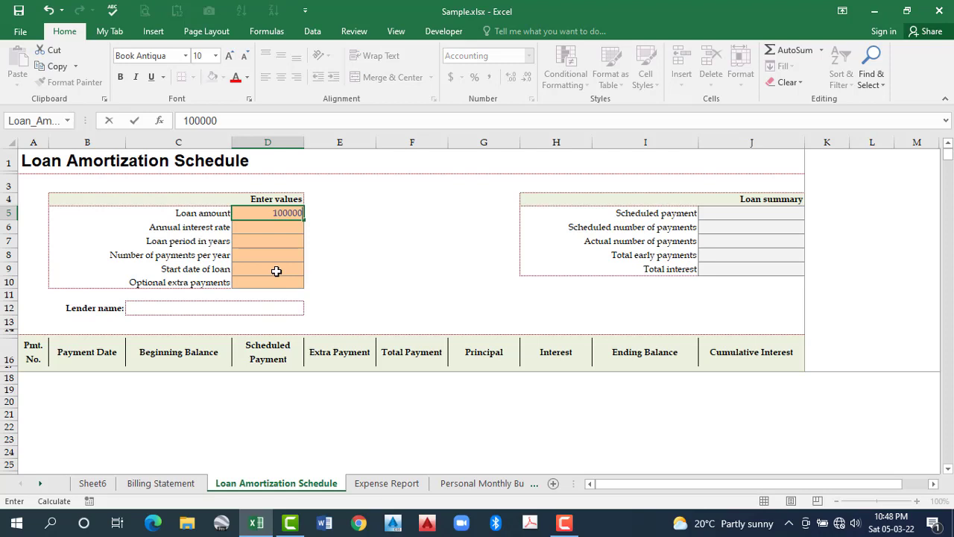
key("Return")
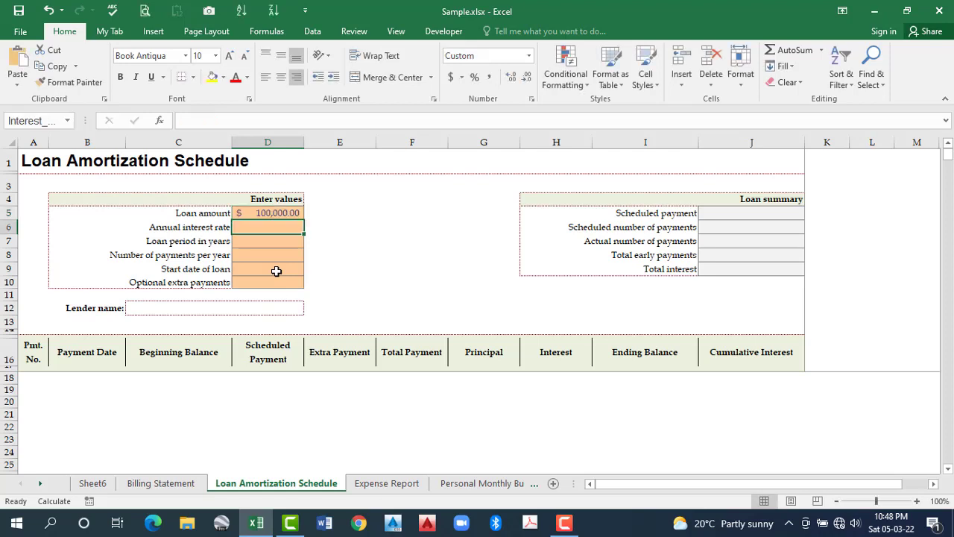
- Set the annual interest rate to 1.5% and the loan period to 5 years
type("1.5")
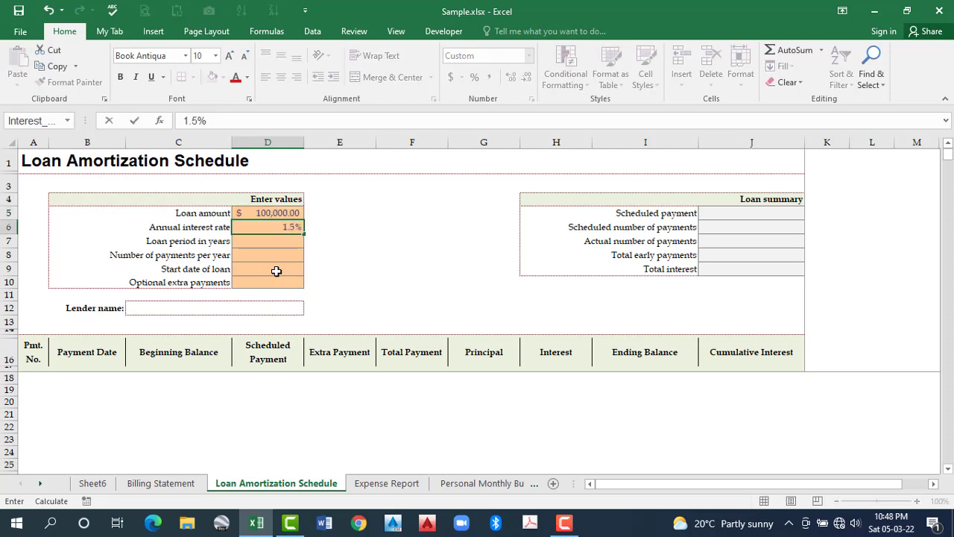
key("ctrl+Return")
key("Return")
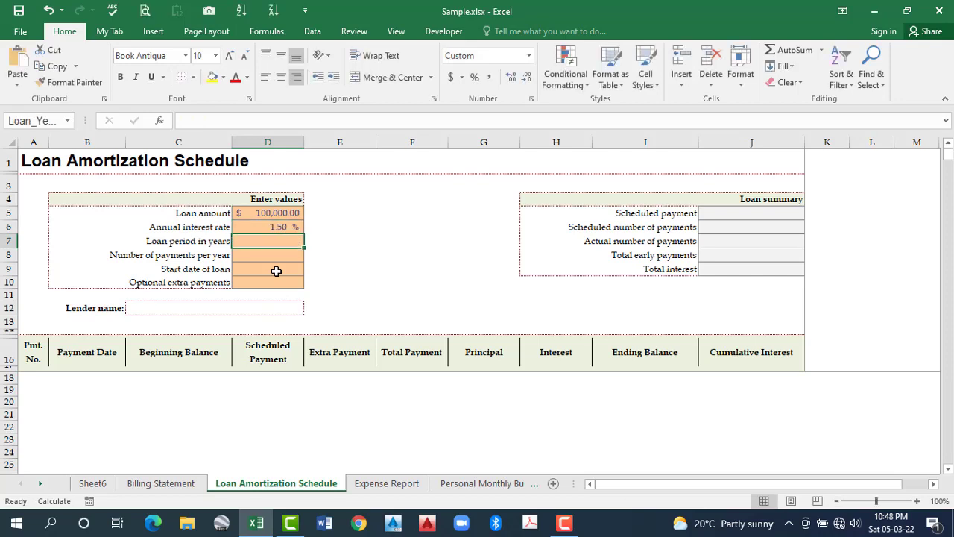
type("5")
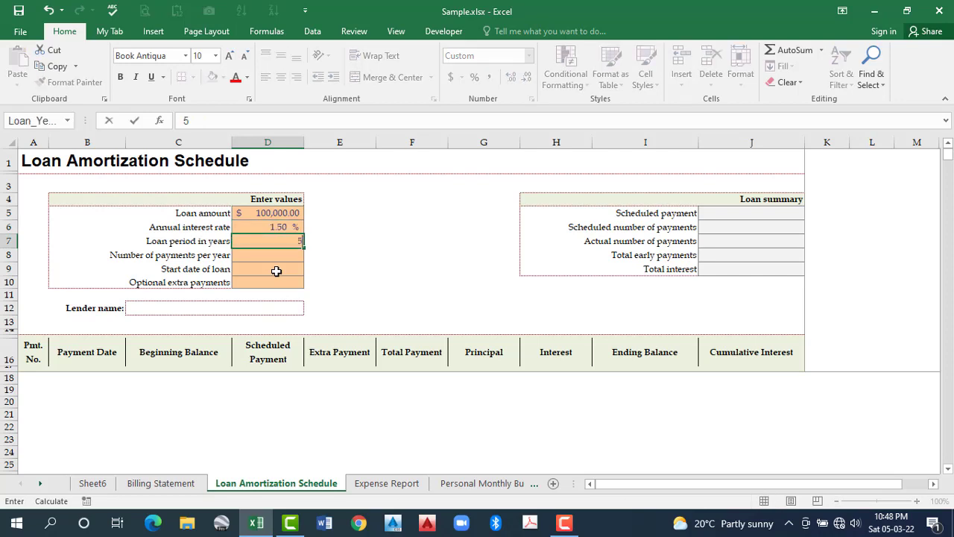
key("Return")
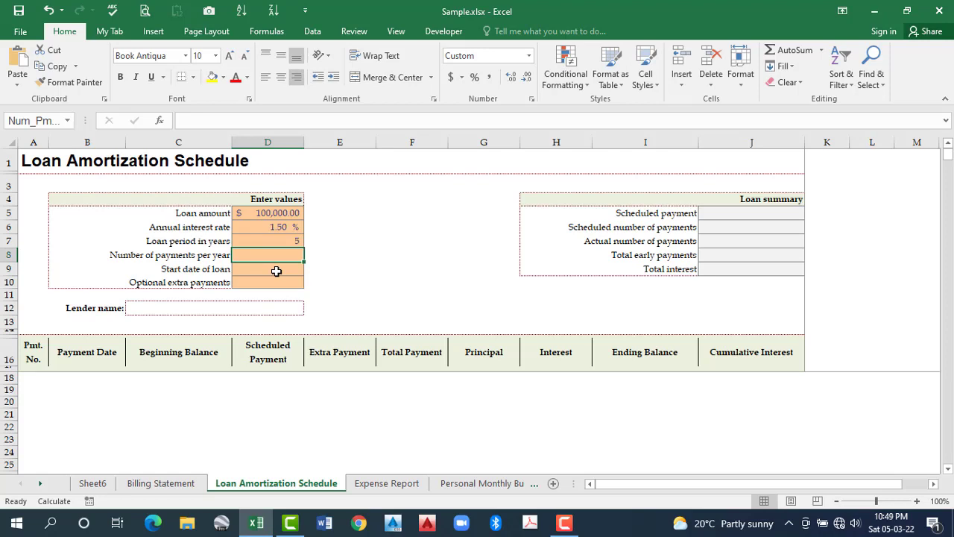
- Set the number of payments per year to 6 and the start date of the loan to 2-3-21
type("6")
key("Return")
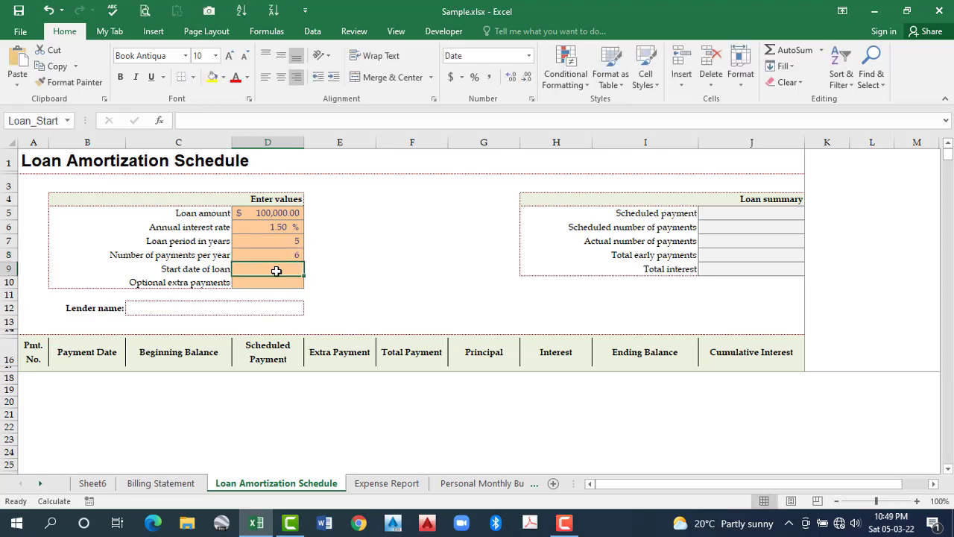
type("2-")
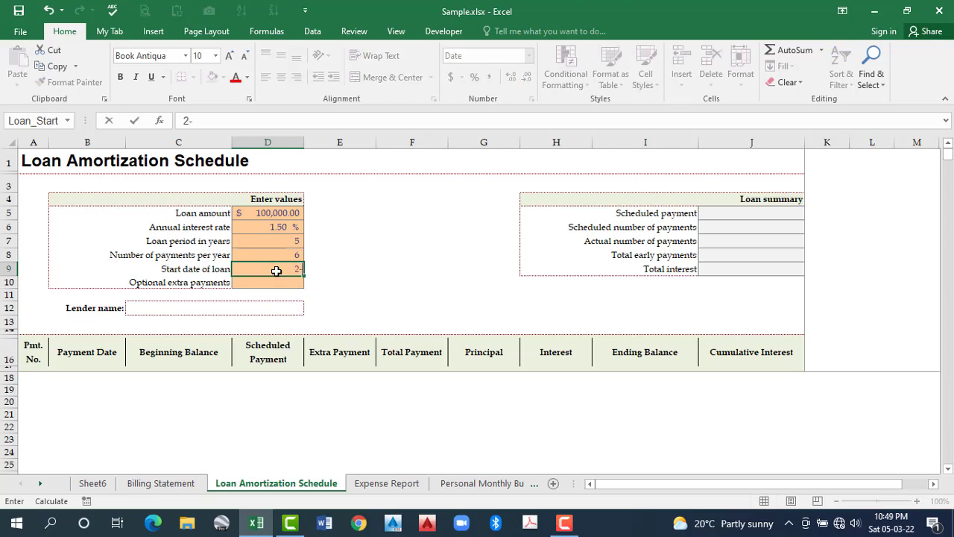
type("3-21")
key("Return")
- Examine the generated payment rows and select the range B21:J27 from Payment Date to Cumulative Interest
left_click(556, 413)
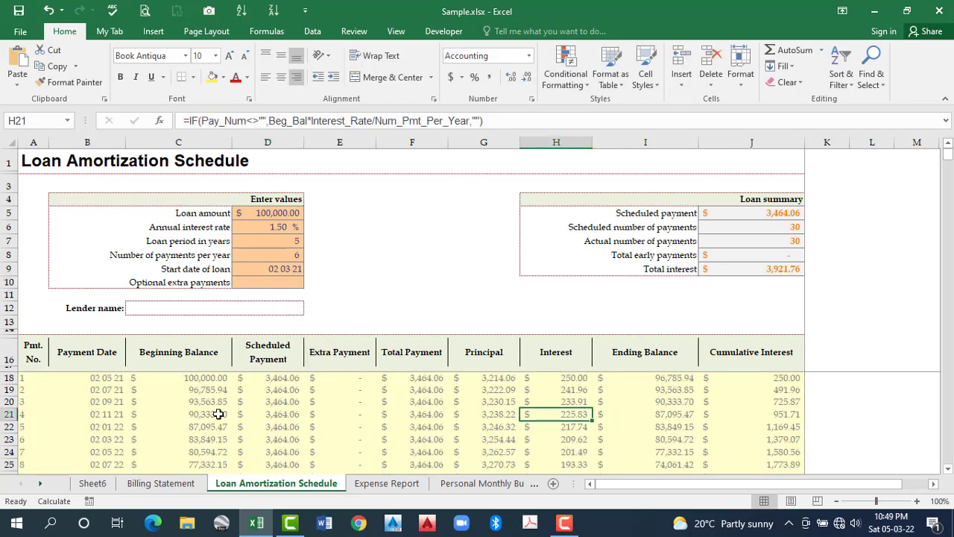
left_click(217, 413)
scroll(195, 399, "down", 1)
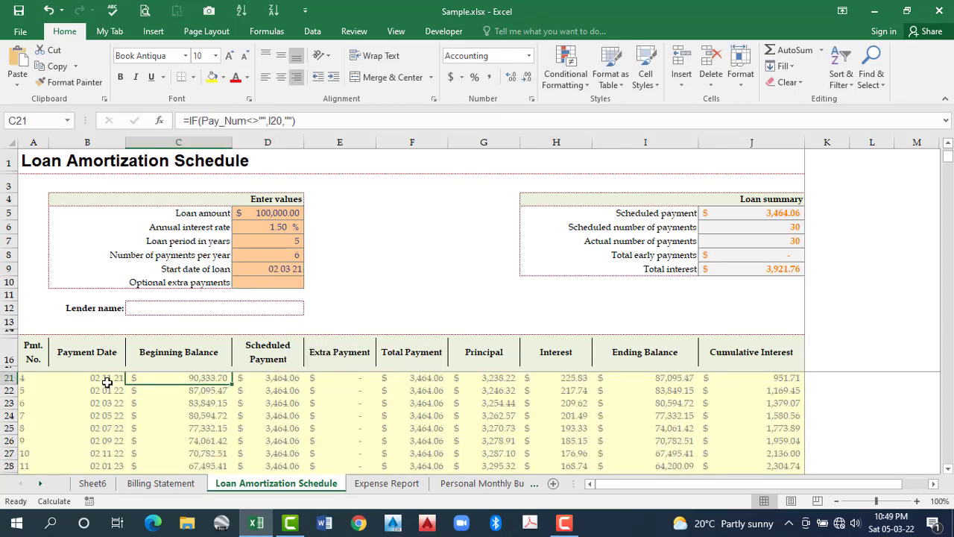
left_click_drag(107, 383, 224, 407)
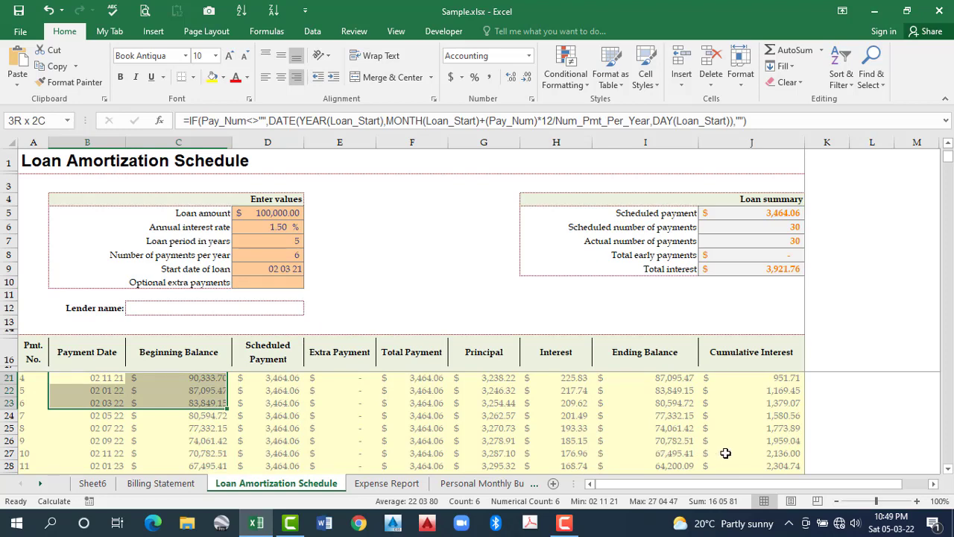
left_click_drag(725, 453, 742, 452)
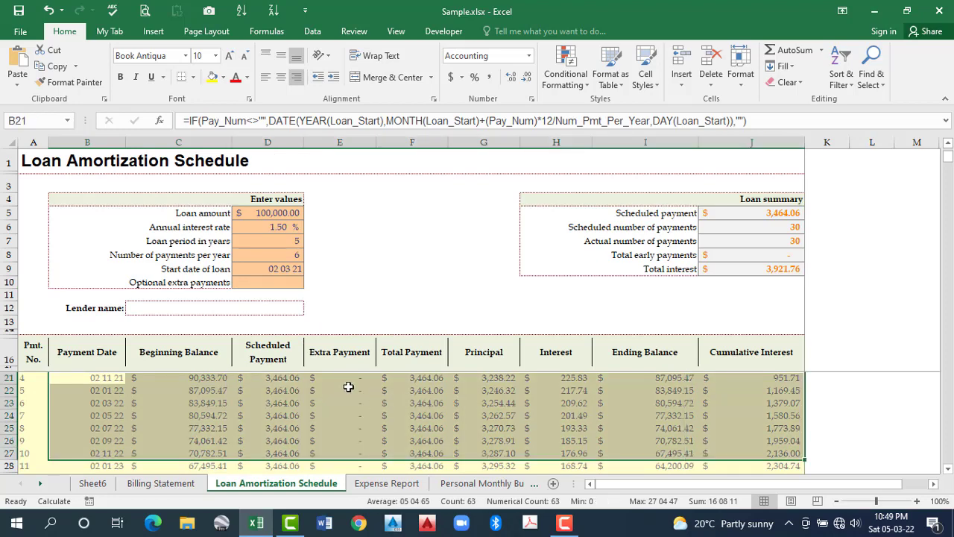
scroll(313, 350, "up", 1)
scroll(277, 272, "up", 1)
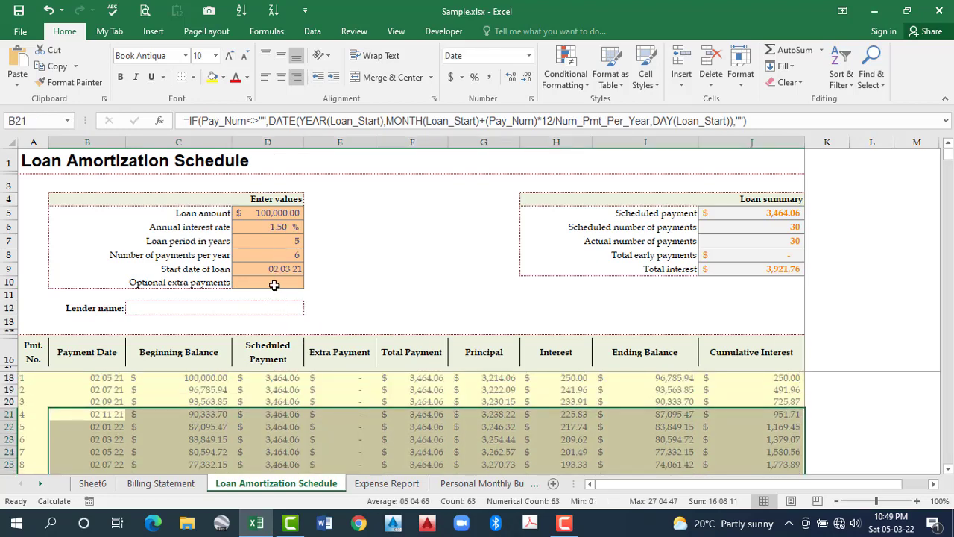
- Inspect the loan start date in D9 and the payment date formula in B21, and select the range B19:G24
left_click(274, 271)
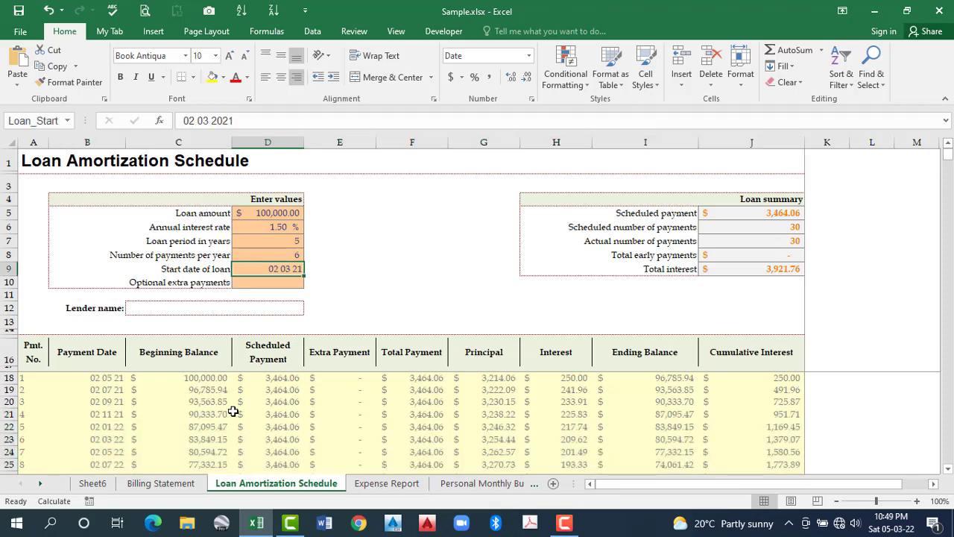
left_click(78, 419)
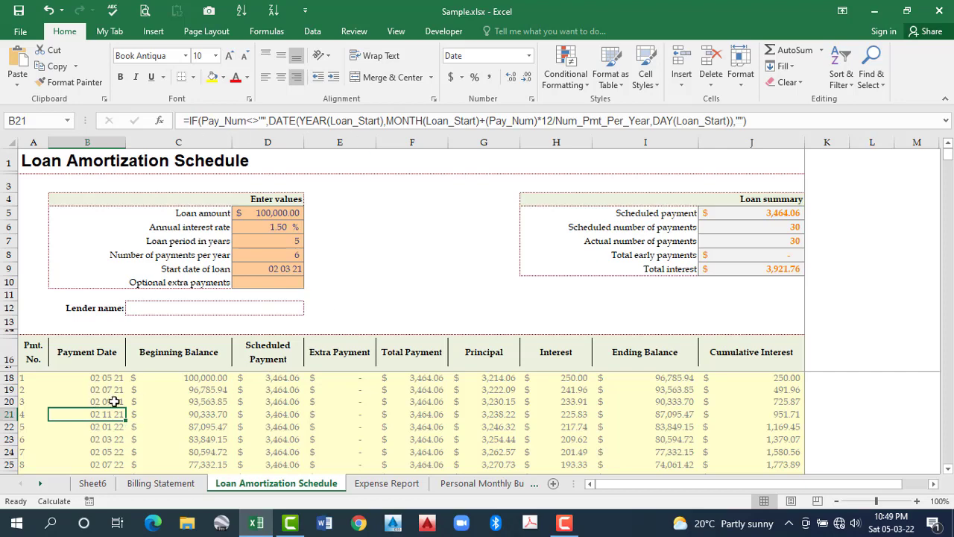
left_click_drag(86, 389, 387, 444)
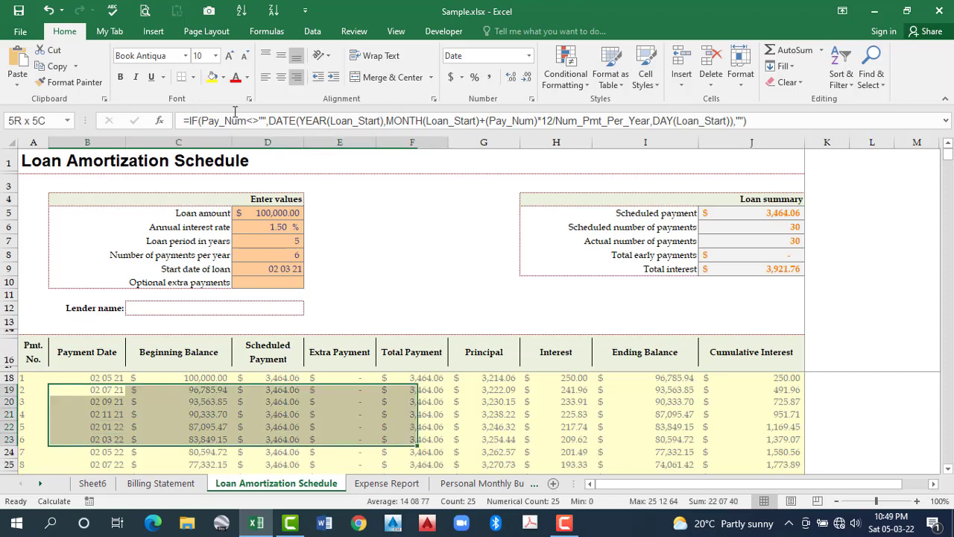
key("shift+Down")
key("shift+Right")
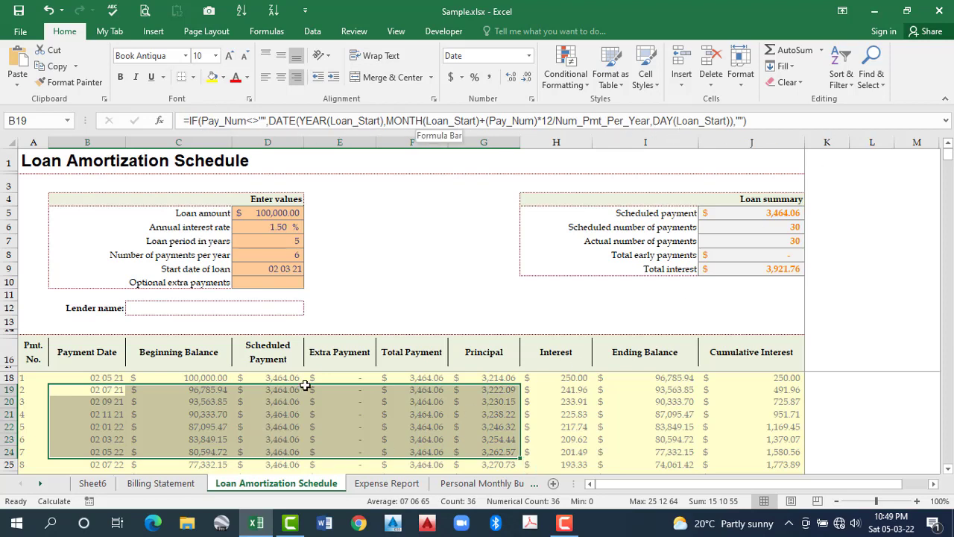
- Select the Extra Payment cell E22 and expand the formula bar to read its full formula
key("Down")
key("Down")
key("Down")
key("Right")
key("Right")
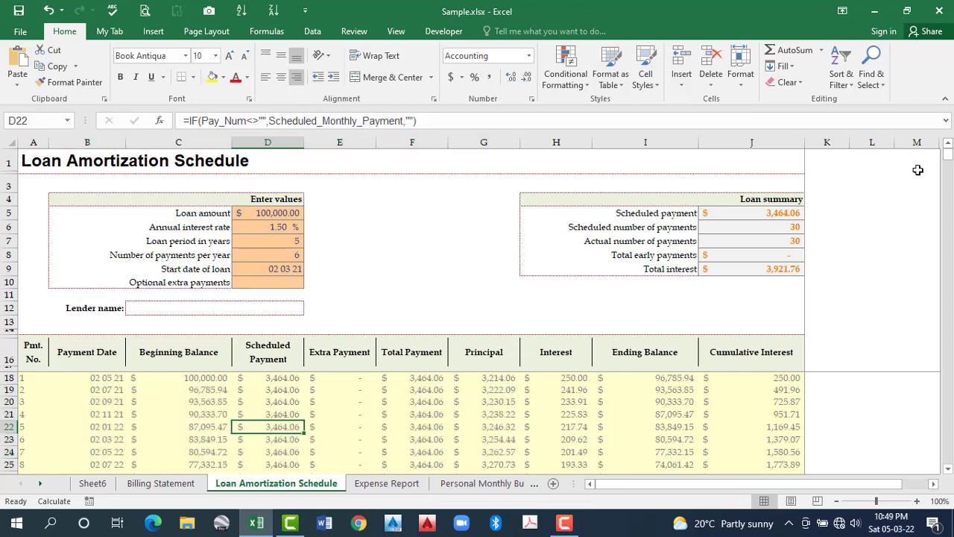
key("Right")
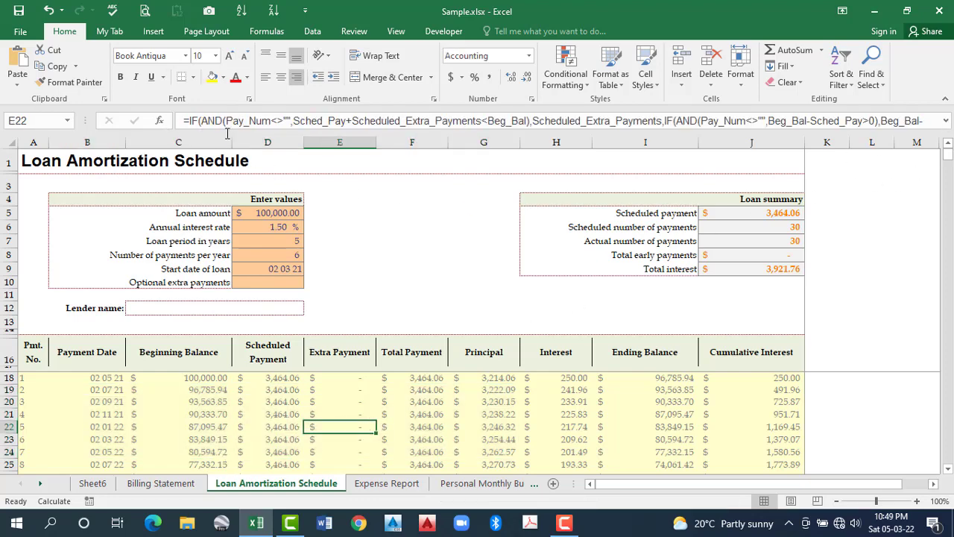
key("ctrl+shift+u")
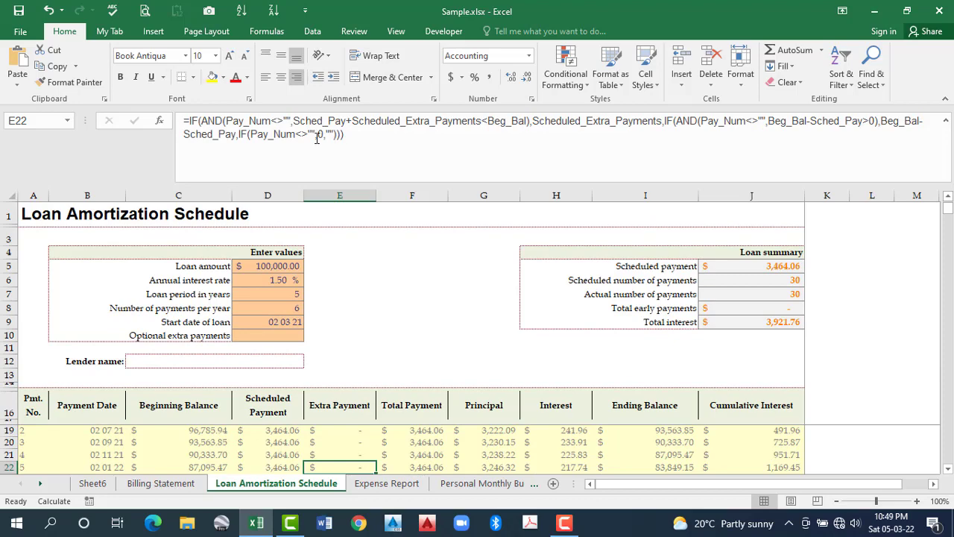
- Try to remove the comma after the 0 in E22's Extra Payment formula and discard the edit
left_click(322, 175)
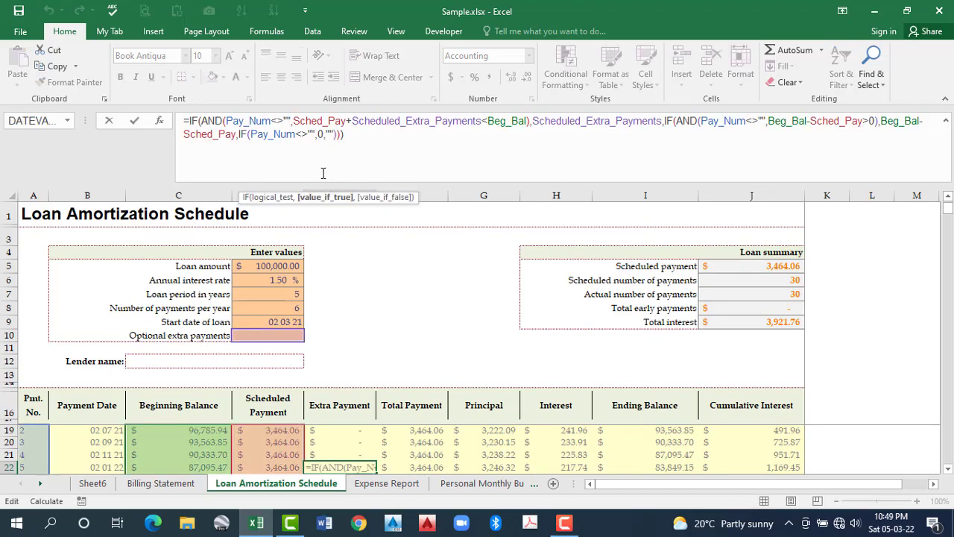
key("BackSpace")
key("Return")
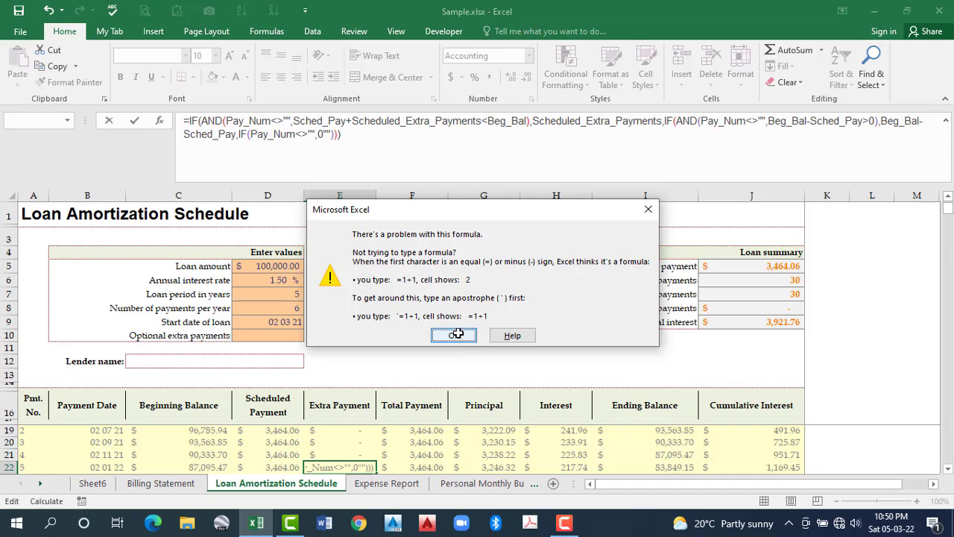
left_click(454, 335)
key("Escape")
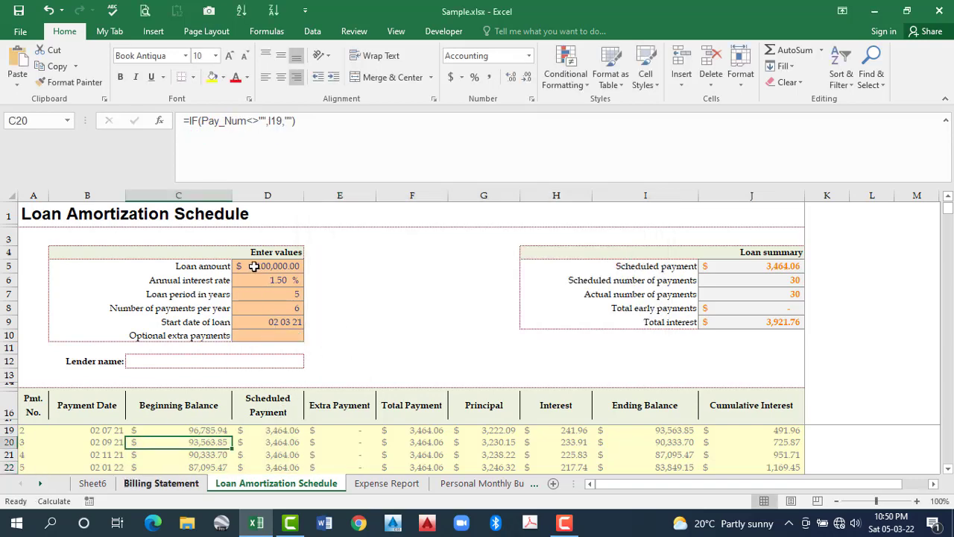
- Switch to the blank worksheet Sheet6 and collapse the formula bar to a single line
key("ctrl+Page_Up")
key("ctrl+Page_Up")
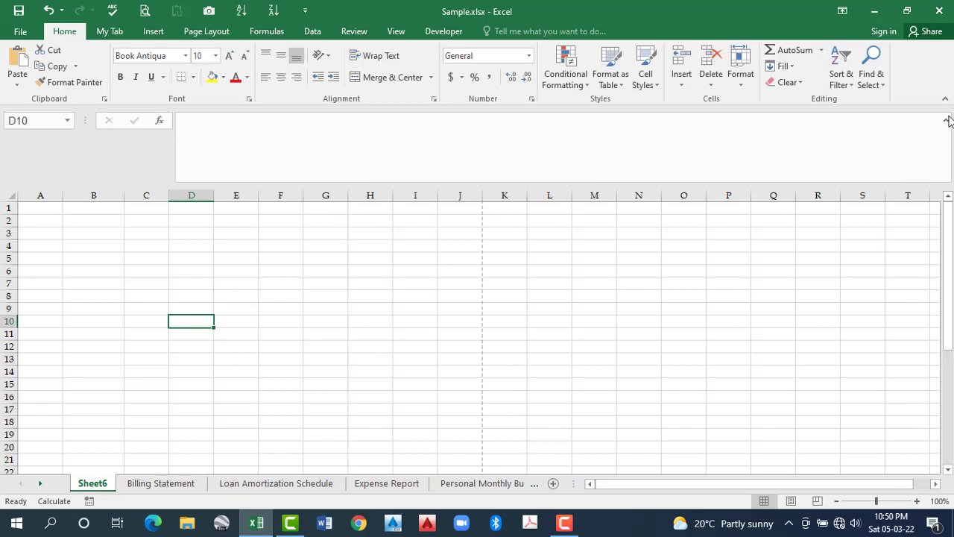
key("ctrl+shift+u")
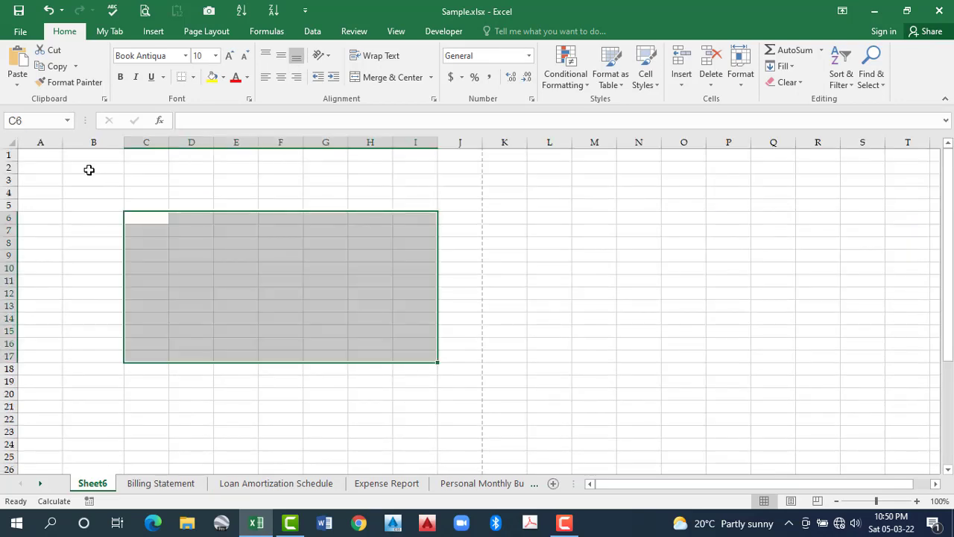
- Select the cell range B2:I24 on Sheet6
left_click(88, 173)
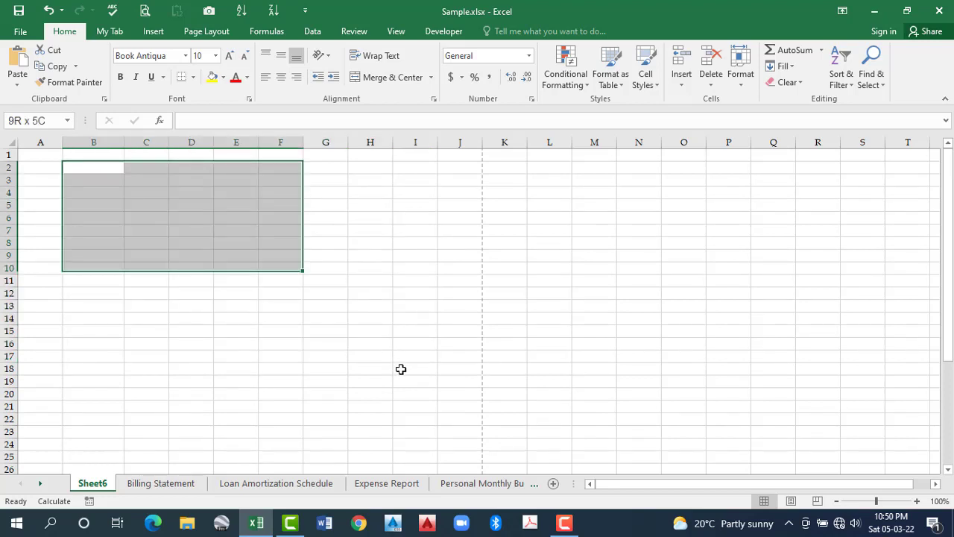
key("shift+Down")
key("shift+Down")
key("shift+Down")
key("shift+Down")
key("shift+Down")
key("shift+Down")
key("shift+Down")
key("shift+Right")
key("shift+Right")
key("shift+Down")
key("shift+Down")
key("shift+Down")
key("shift+Down")
key("shift+Down")
key("shift+Down")
key("shift+Down")
key("shift+Right")
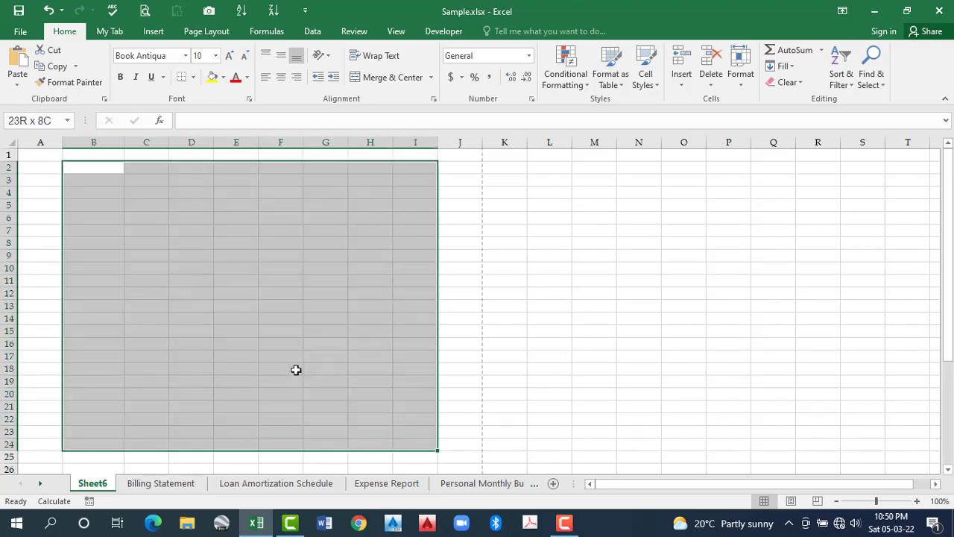